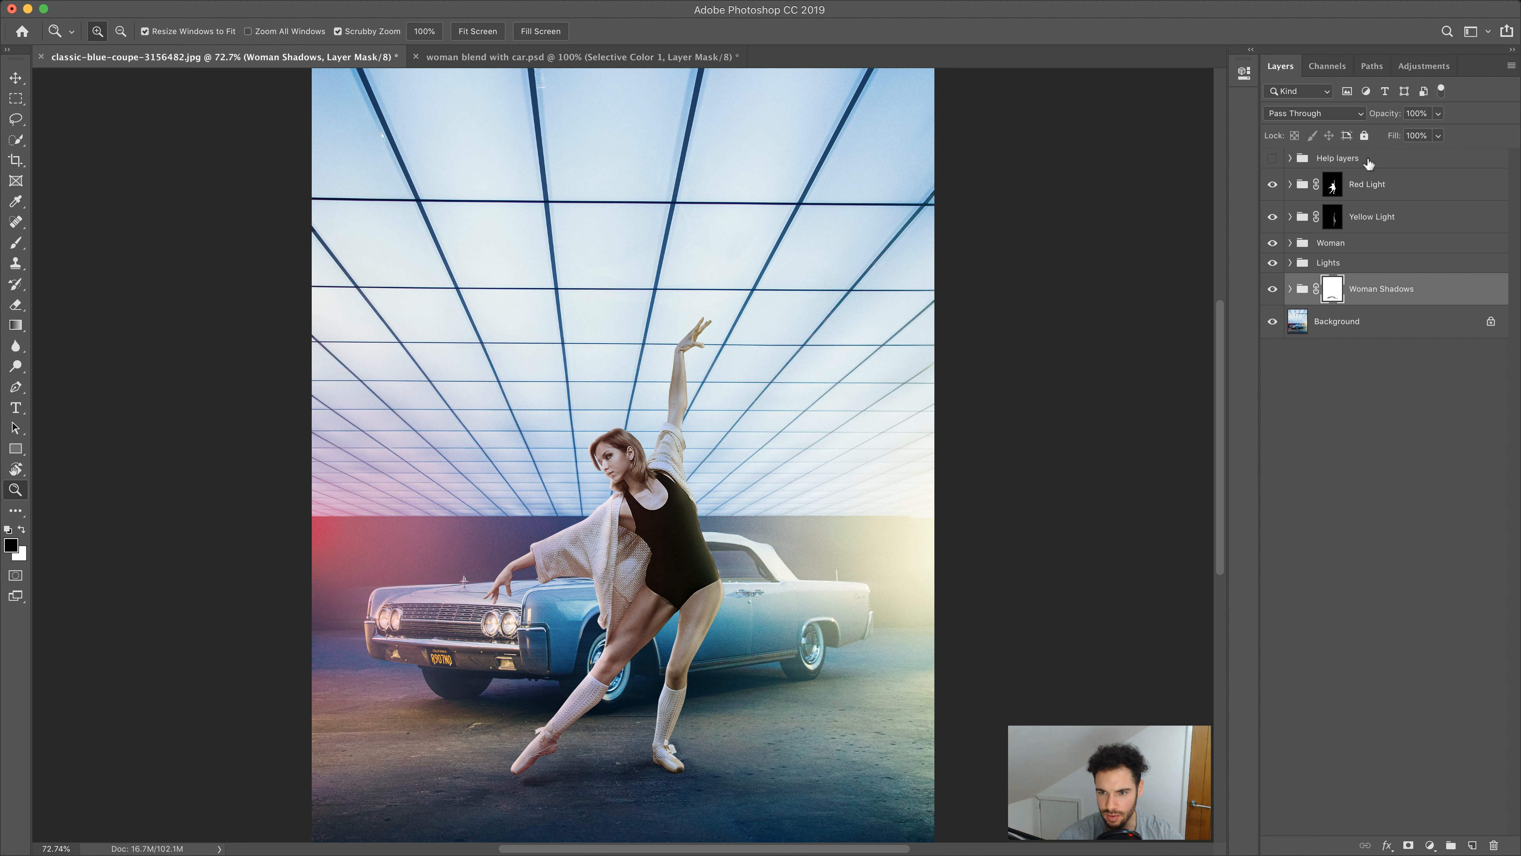
Create a new layer group above the Help layers group and name it "Final Adjustment"
{"action": "left_click", "coordinate": [1369, 159]}
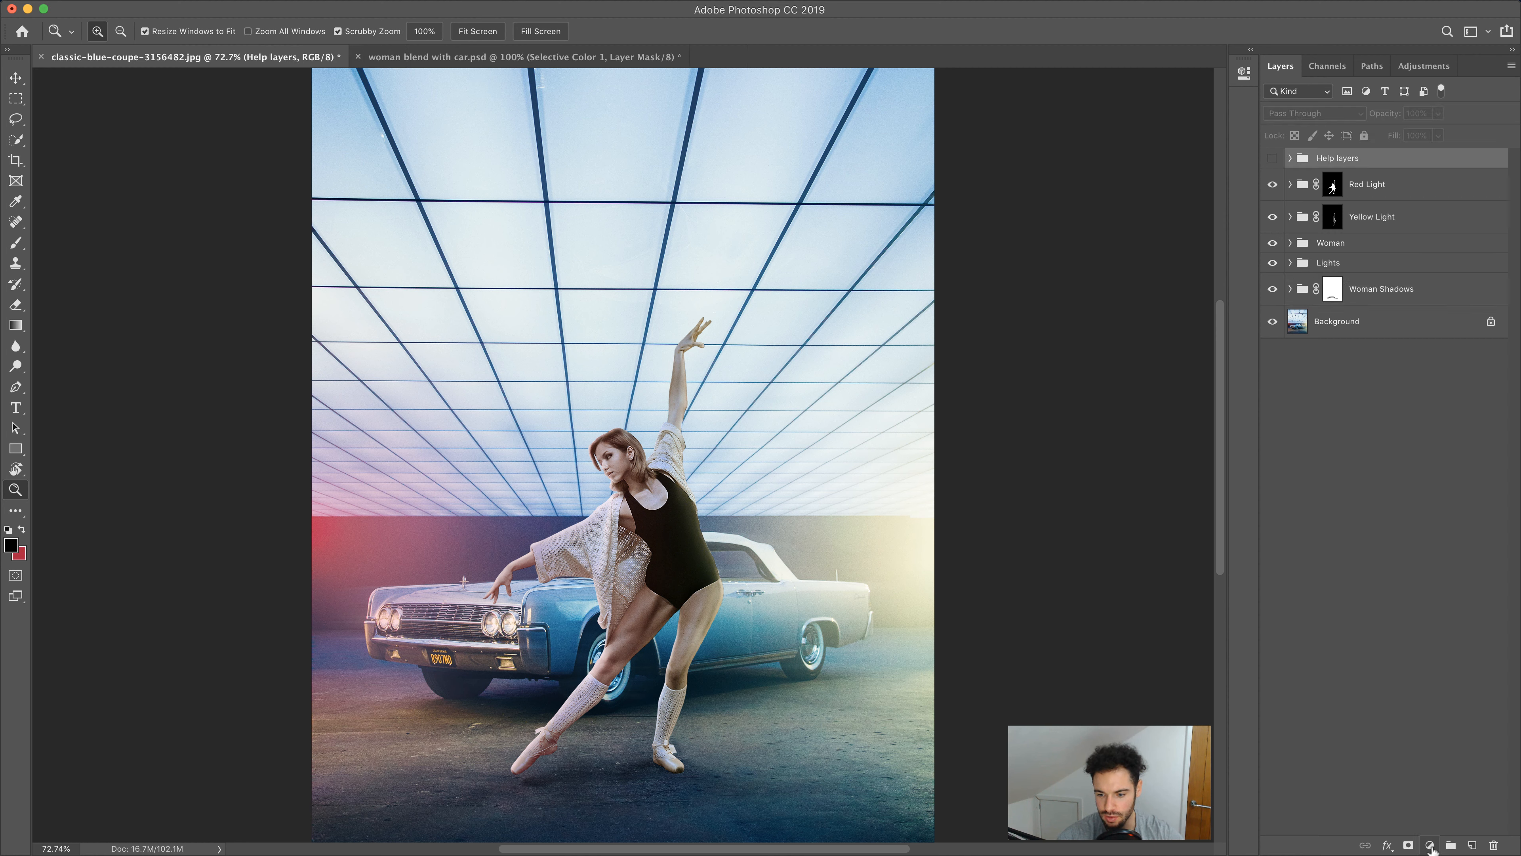
{"action": "left_click", "coordinate": [1451, 845]}
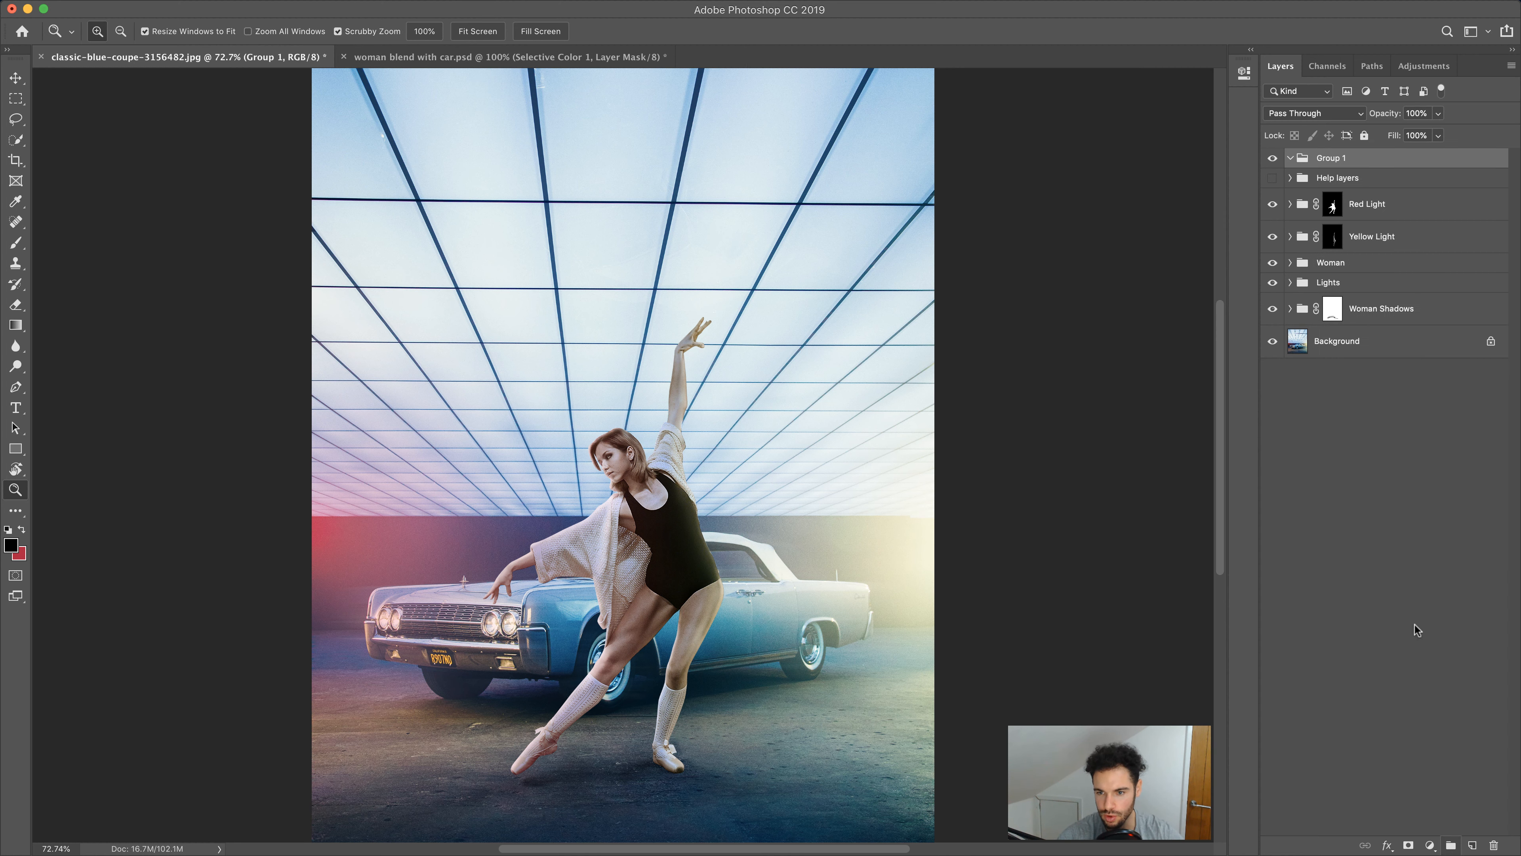
{"action": "double_click", "coordinate": [1326, 158]}
{"action": "type", "text": "Final Adjustment"}
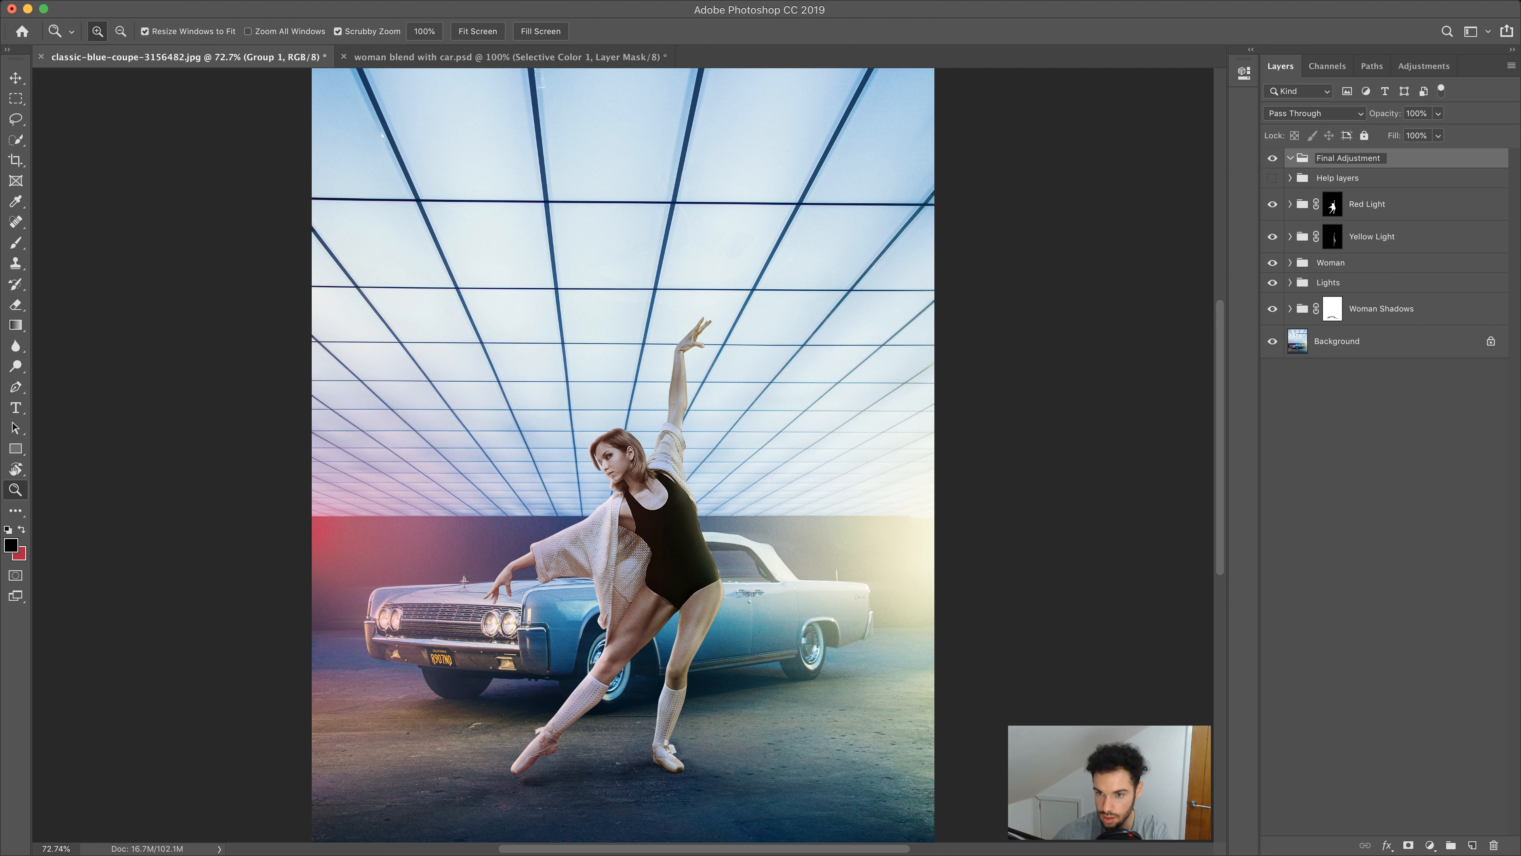
{"action": "key", "text": "Return"}
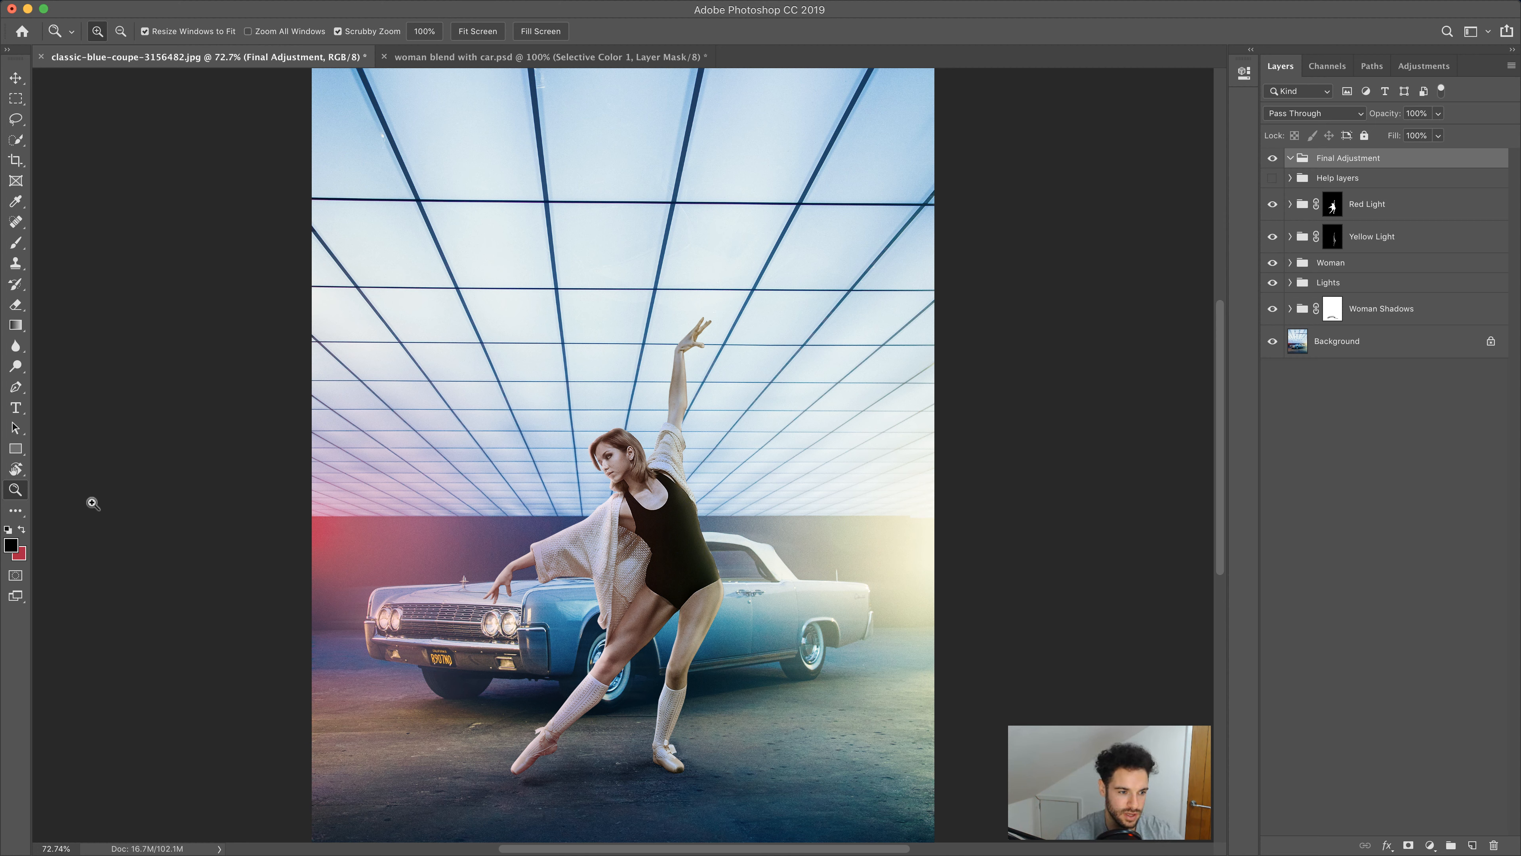
Zoom in and inspect the woman and her knitted sweater at close range across the image
{"action": "left_click", "coordinate": [721, 552]}
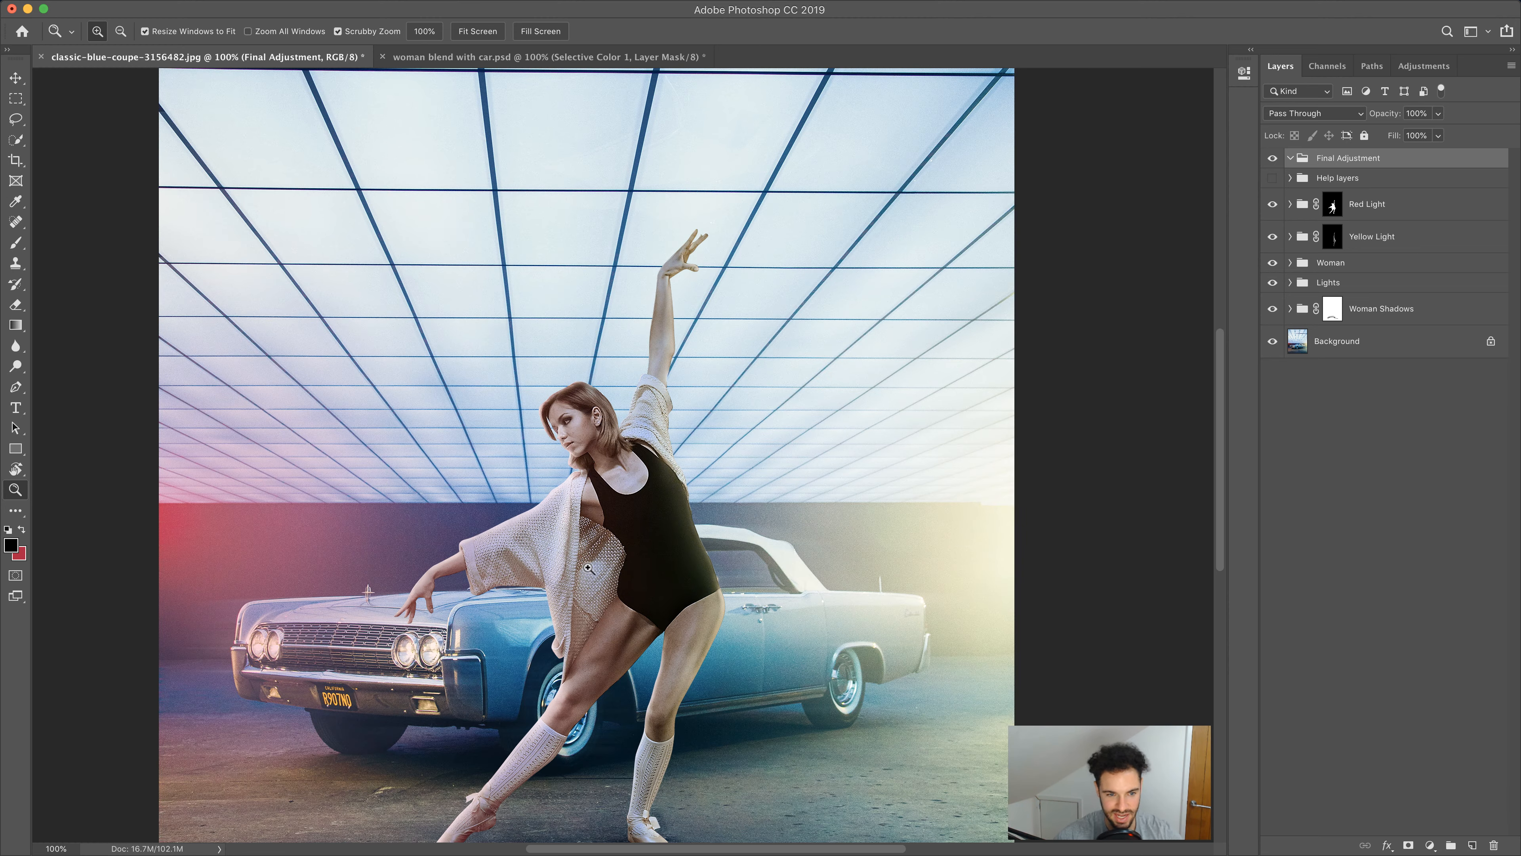
{"action": "left_click", "coordinate": [563, 552]}
{"action": "left_click_drag", "start_coordinate": [520, 589], "coordinate": [691, 457]}
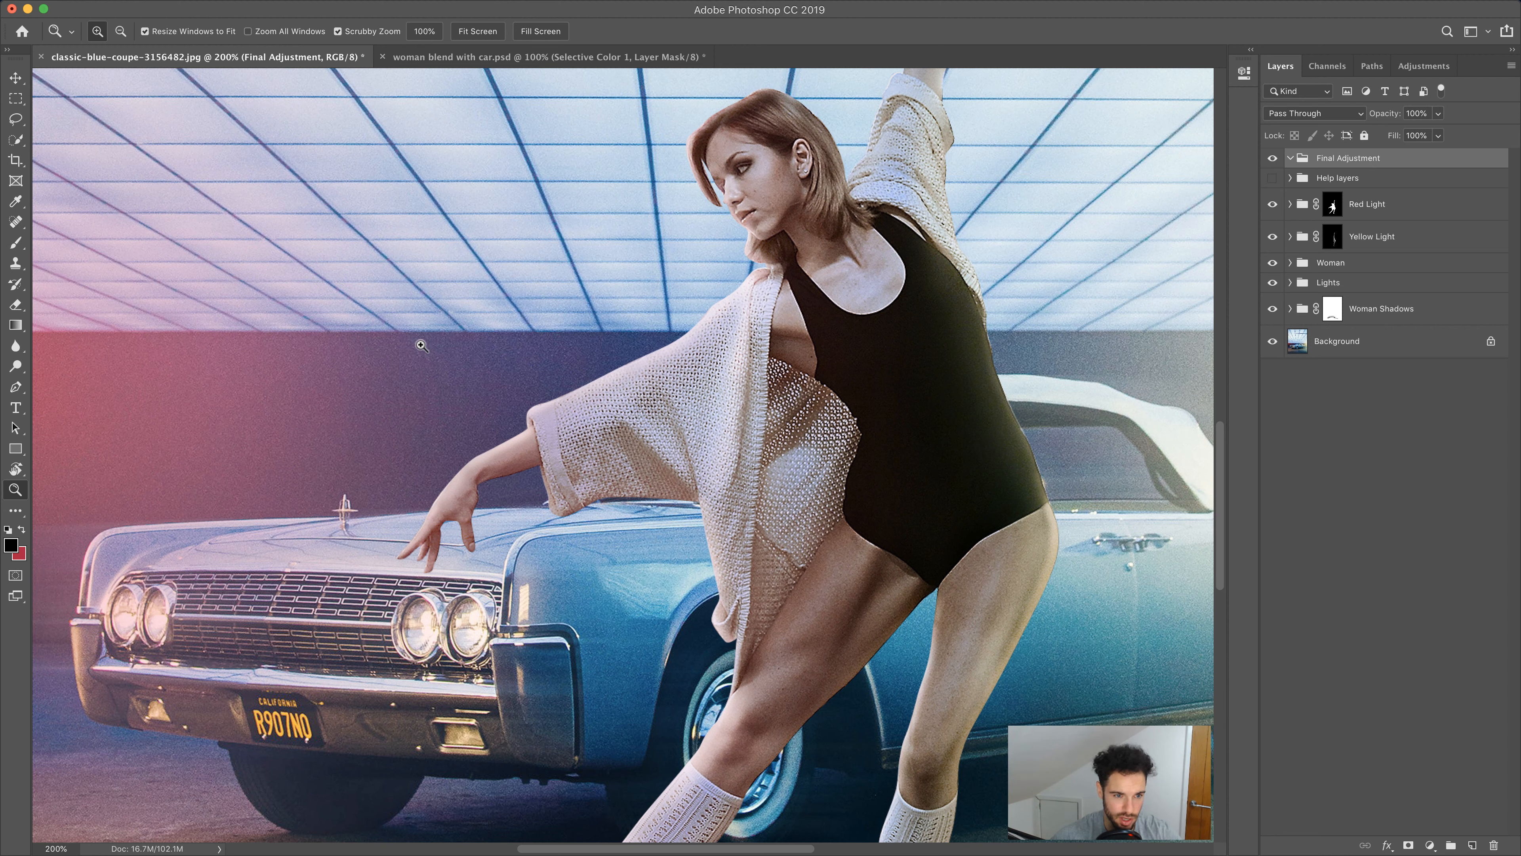
{"action": "scroll", "coordinate": [395, 426], "scroll_direction": "down", "scroll_amount": 5}
{"action": "scroll", "coordinate": [395, 425], "scroll_direction": "right", "scroll_amount": 4}
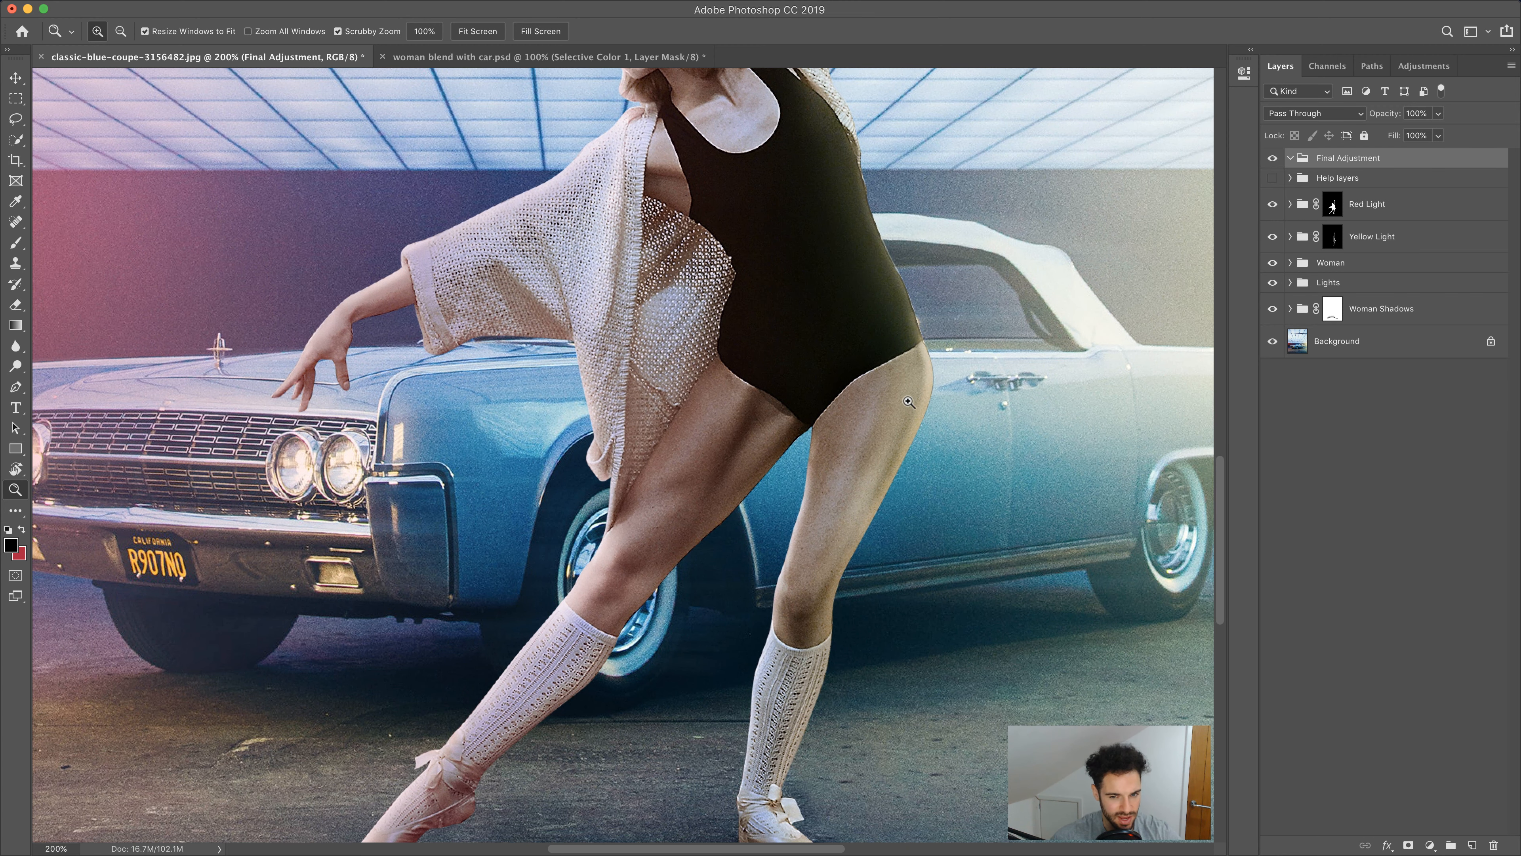
{"action": "left_click_drag", "start_coordinate": [868, 366], "coordinate": [702, 499]}
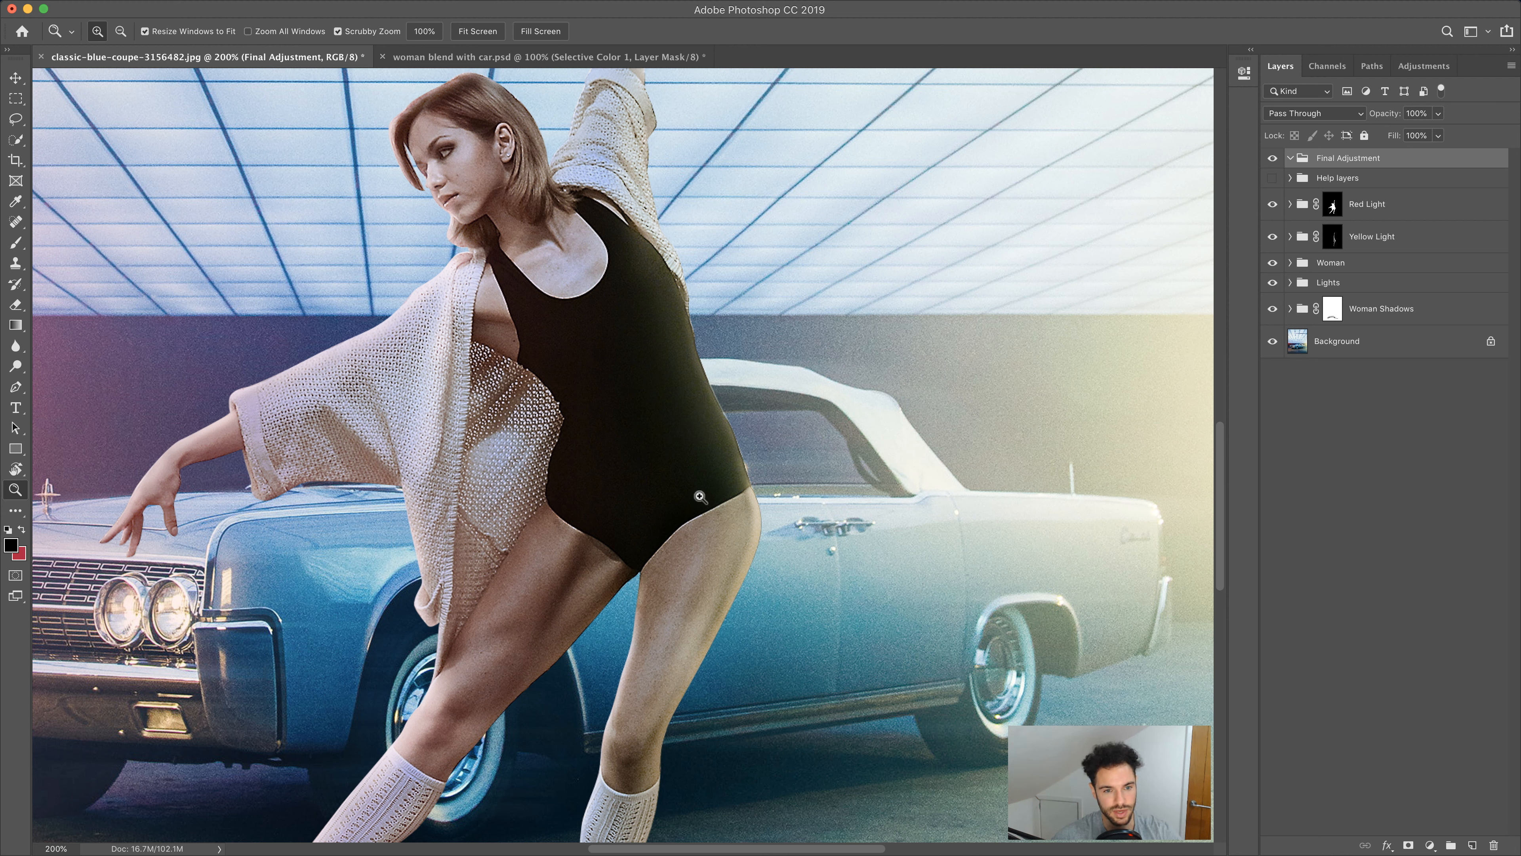
{"action": "right_click", "coordinate": [532, 441]}
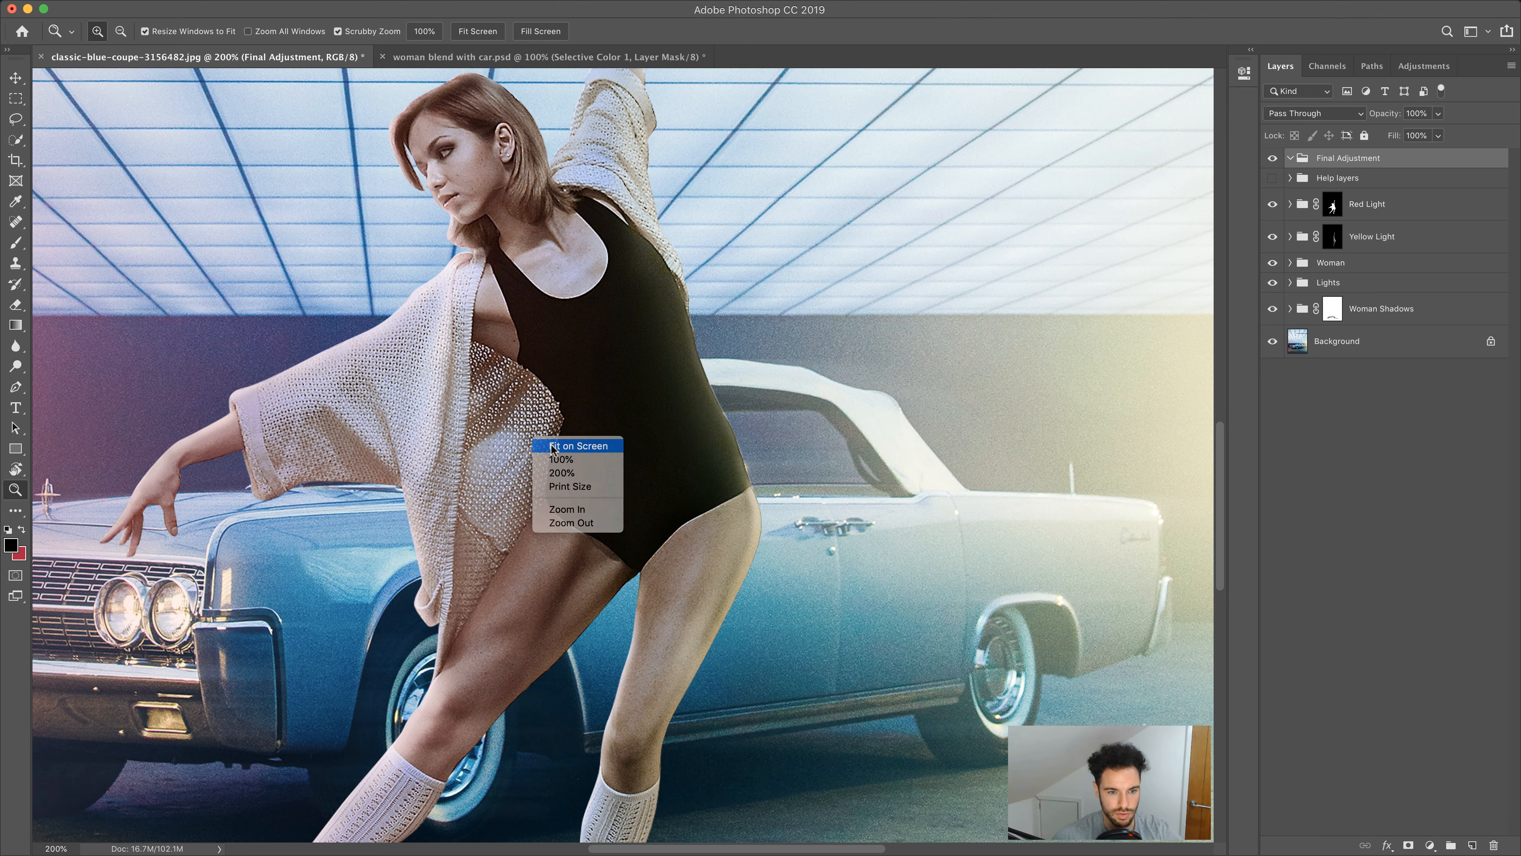
{"action": "left_click", "coordinate": [554, 447]}
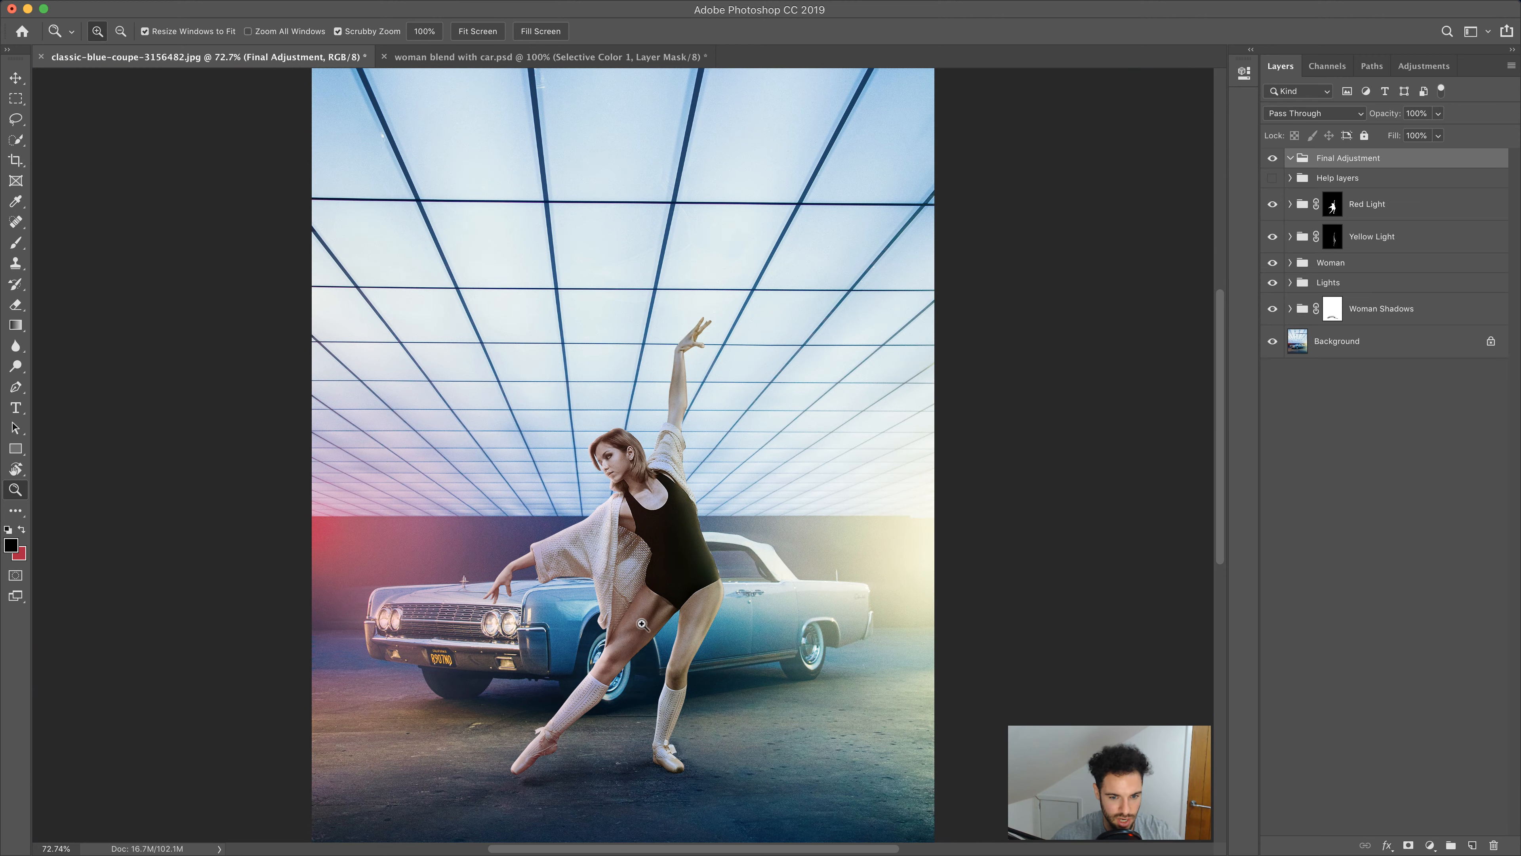
{"action": "left_click", "coordinate": [627, 544]}
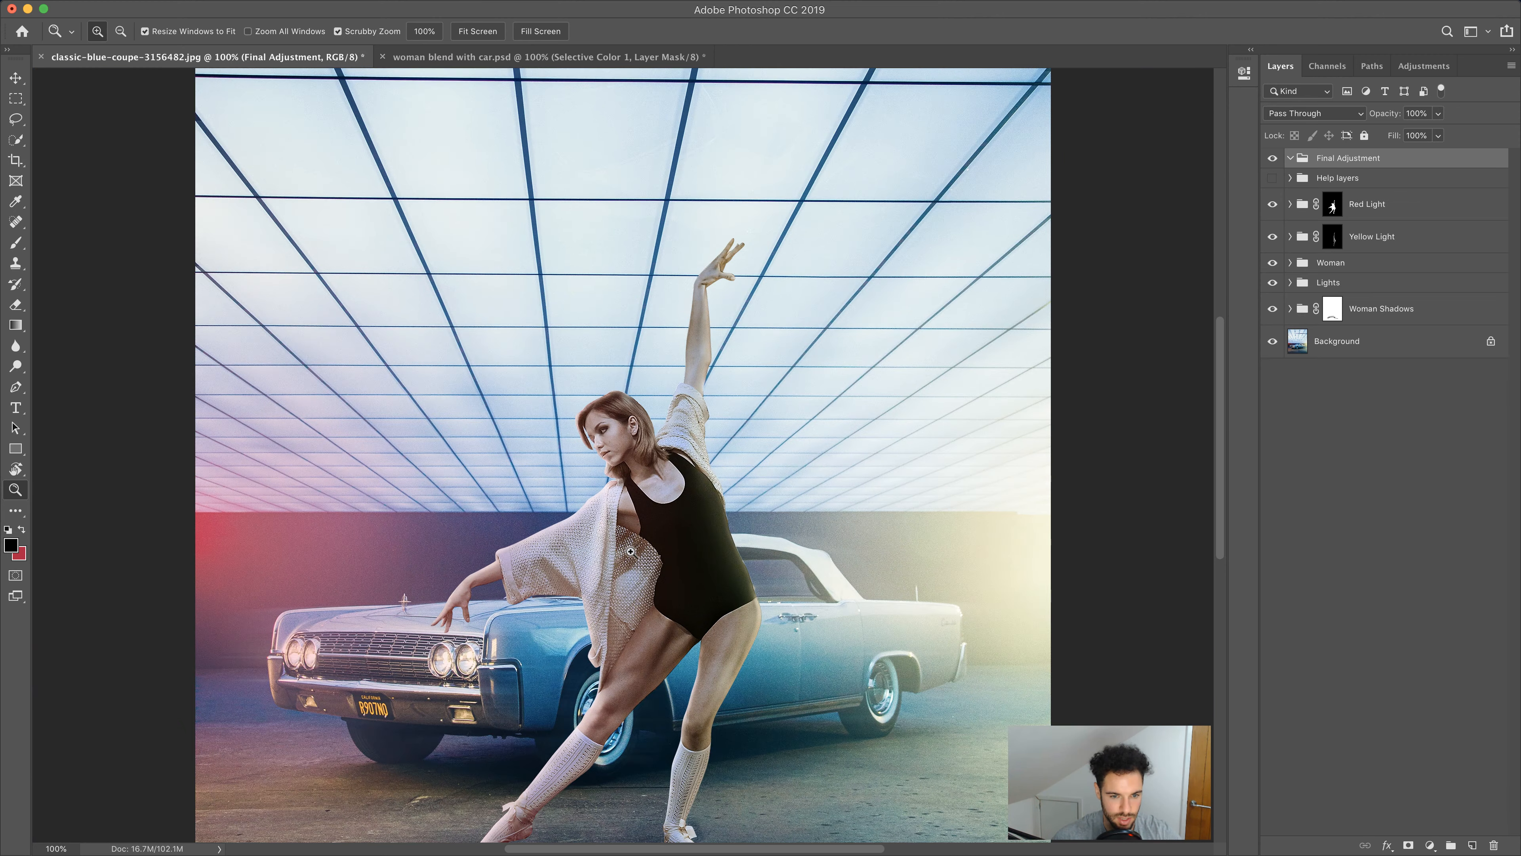
{"action": "left_click", "coordinate": [629, 549]}
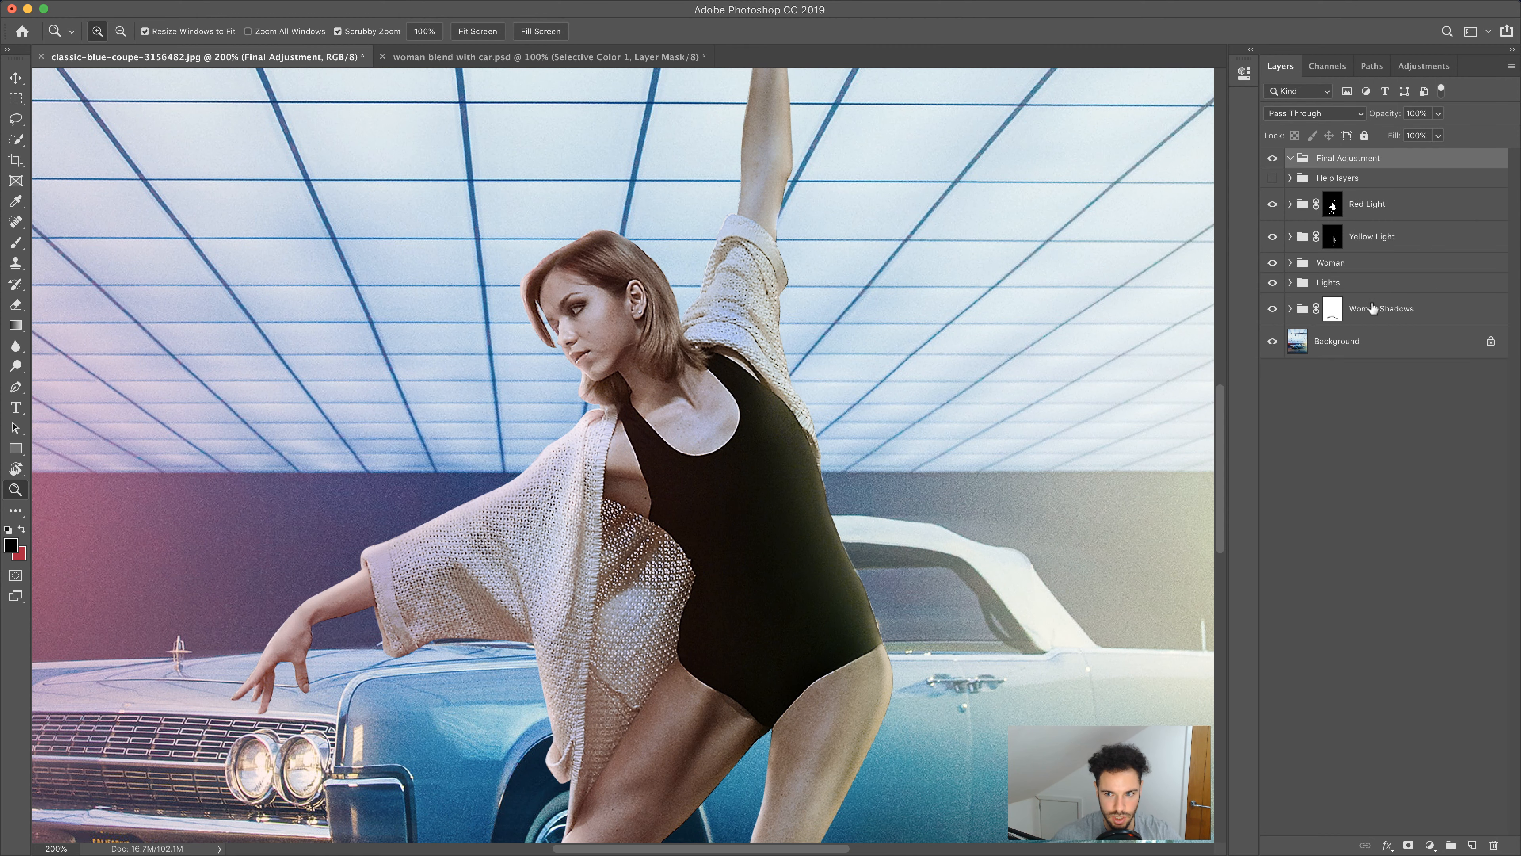
Expand the Woman group and duplicate the woman photo layer
{"action": "left_click", "coordinate": [1291, 263]}
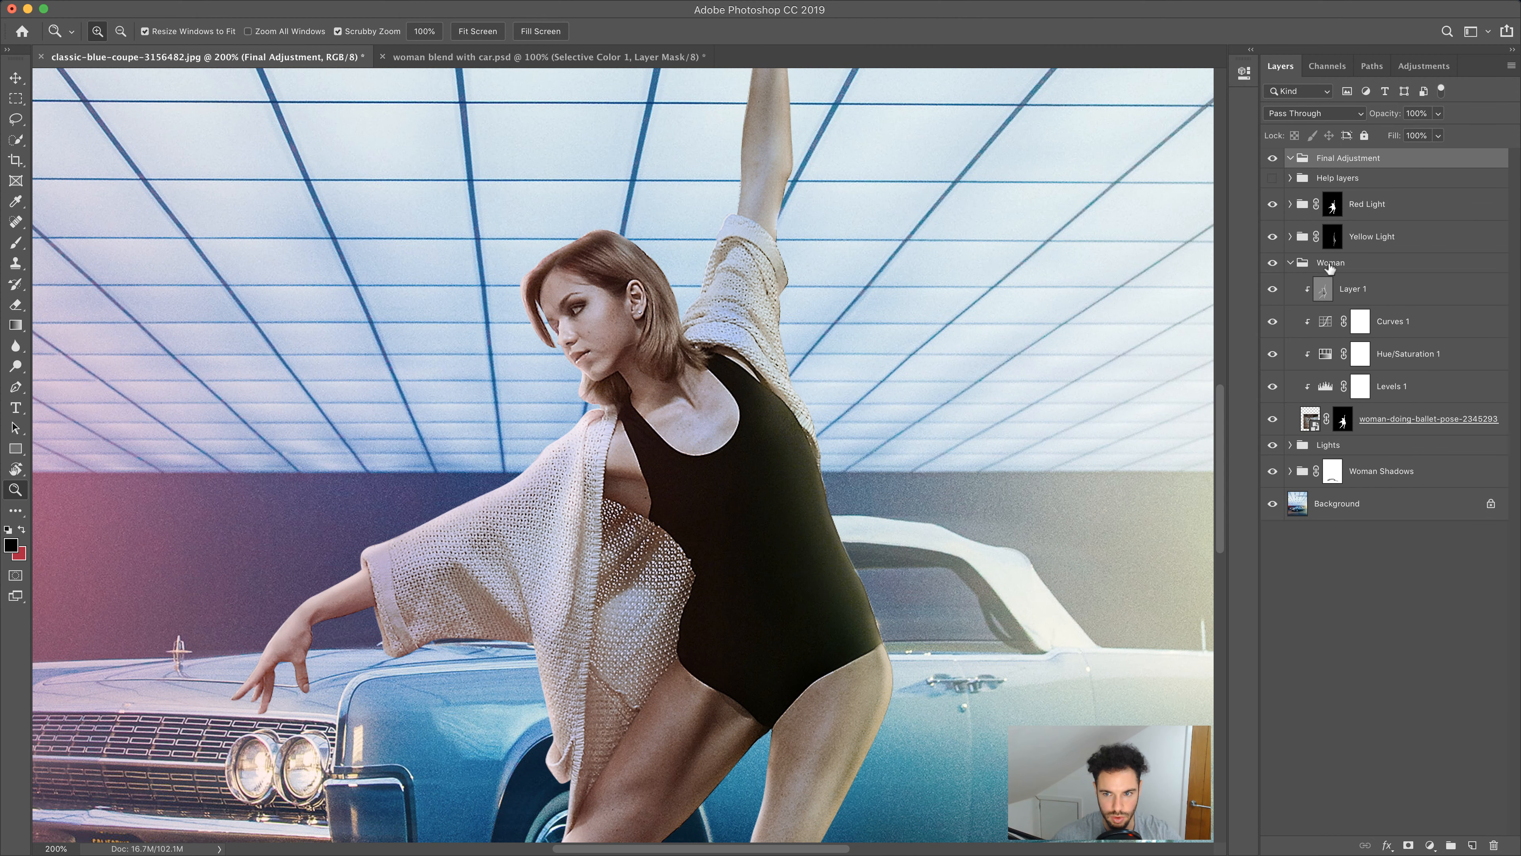
{"action": "left_click", "coordinate": [1362, 270]}
{"action": "left_click", "coordinate": [1401, 422]}
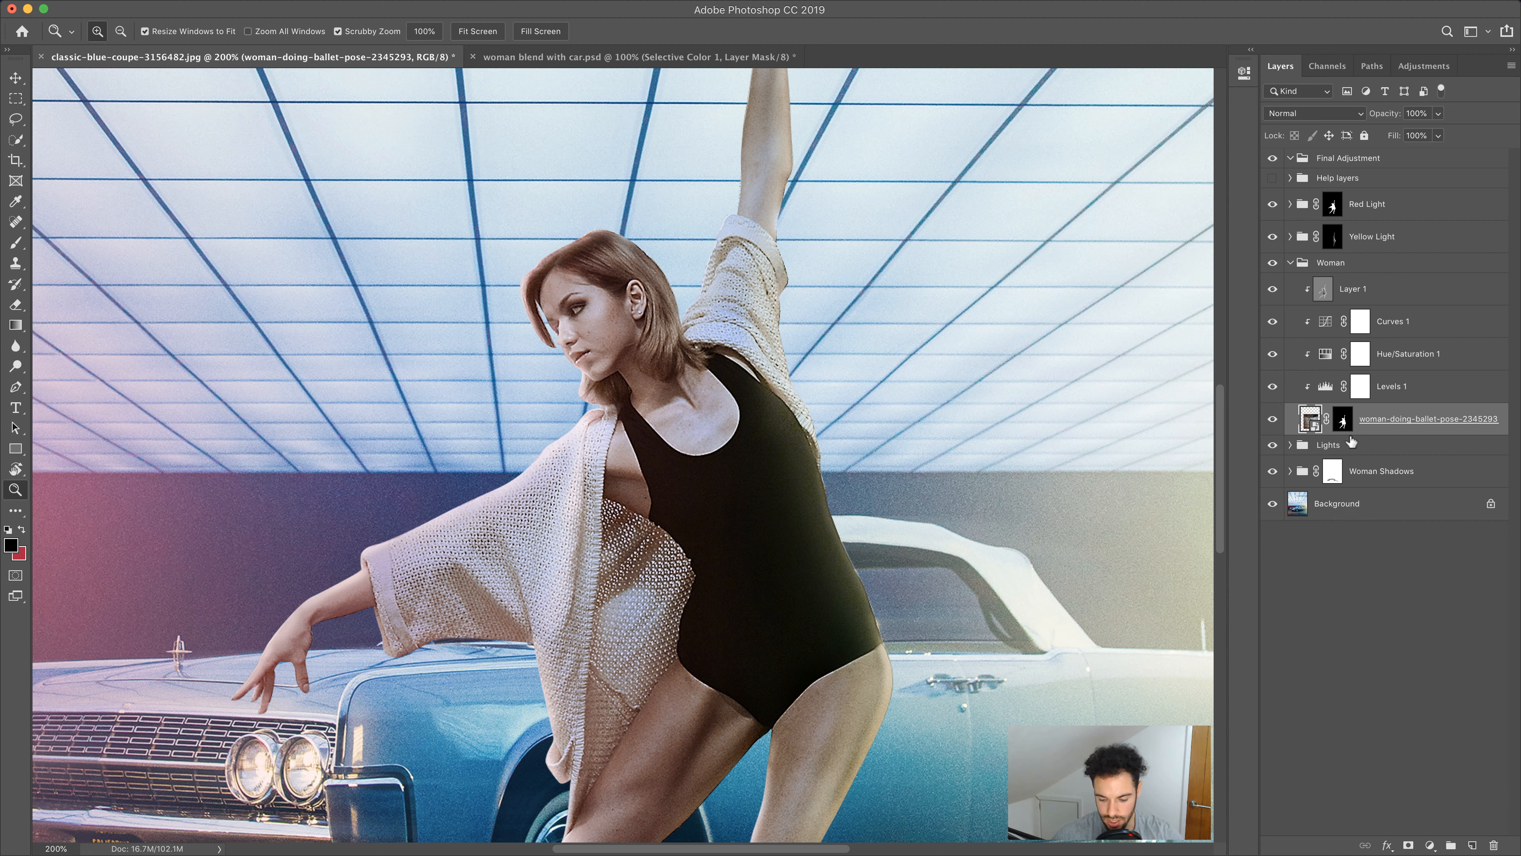
{"action": "key", "text": "super+j"}
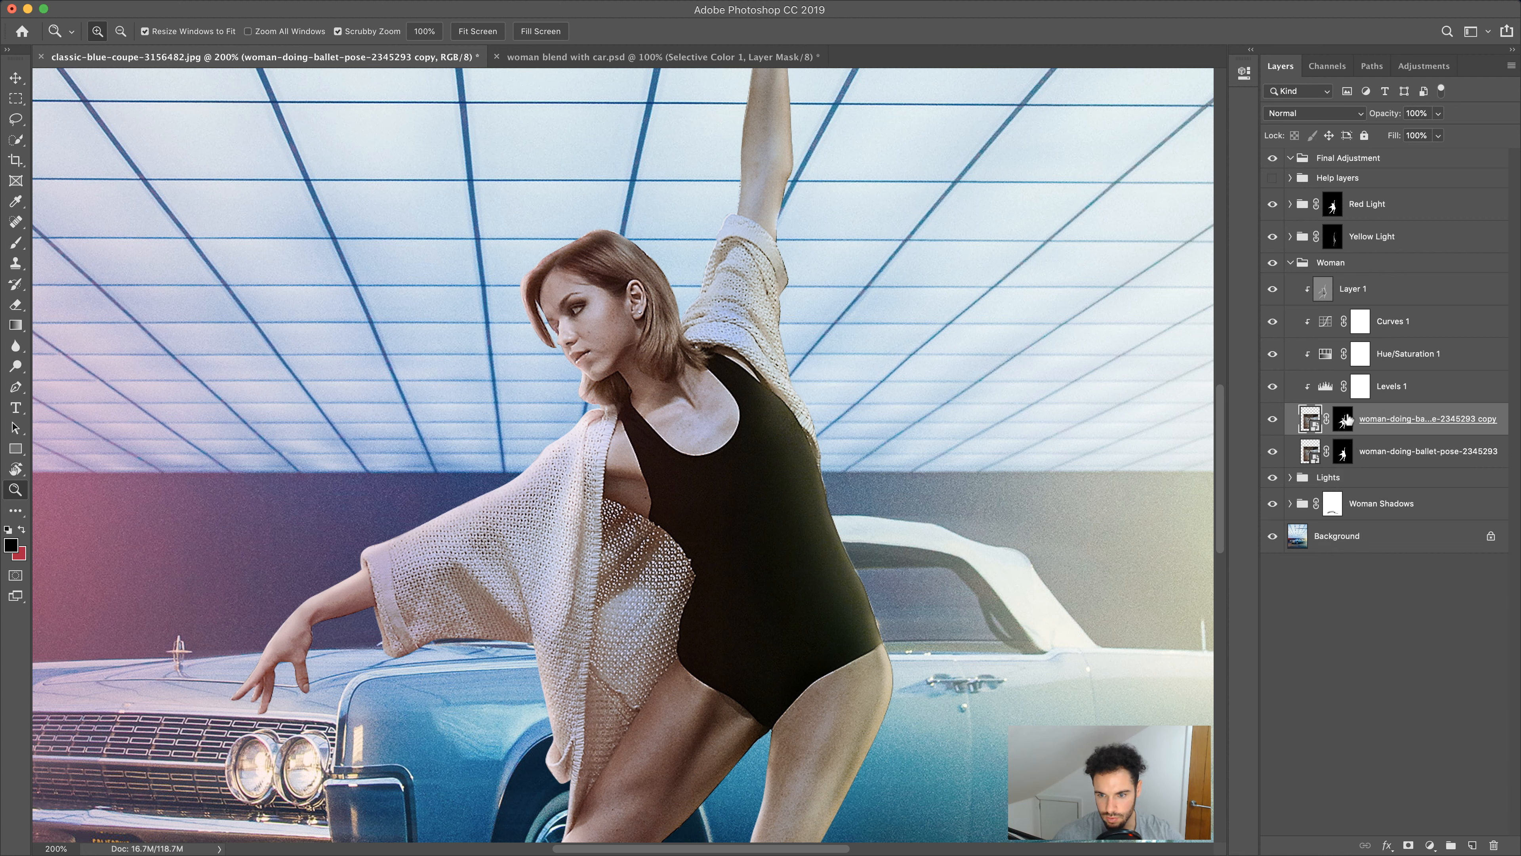
{"action": "right_click", "coordinate": [1371, 417]}
{"action": "left_click", "coordinate": [1265, 439]}
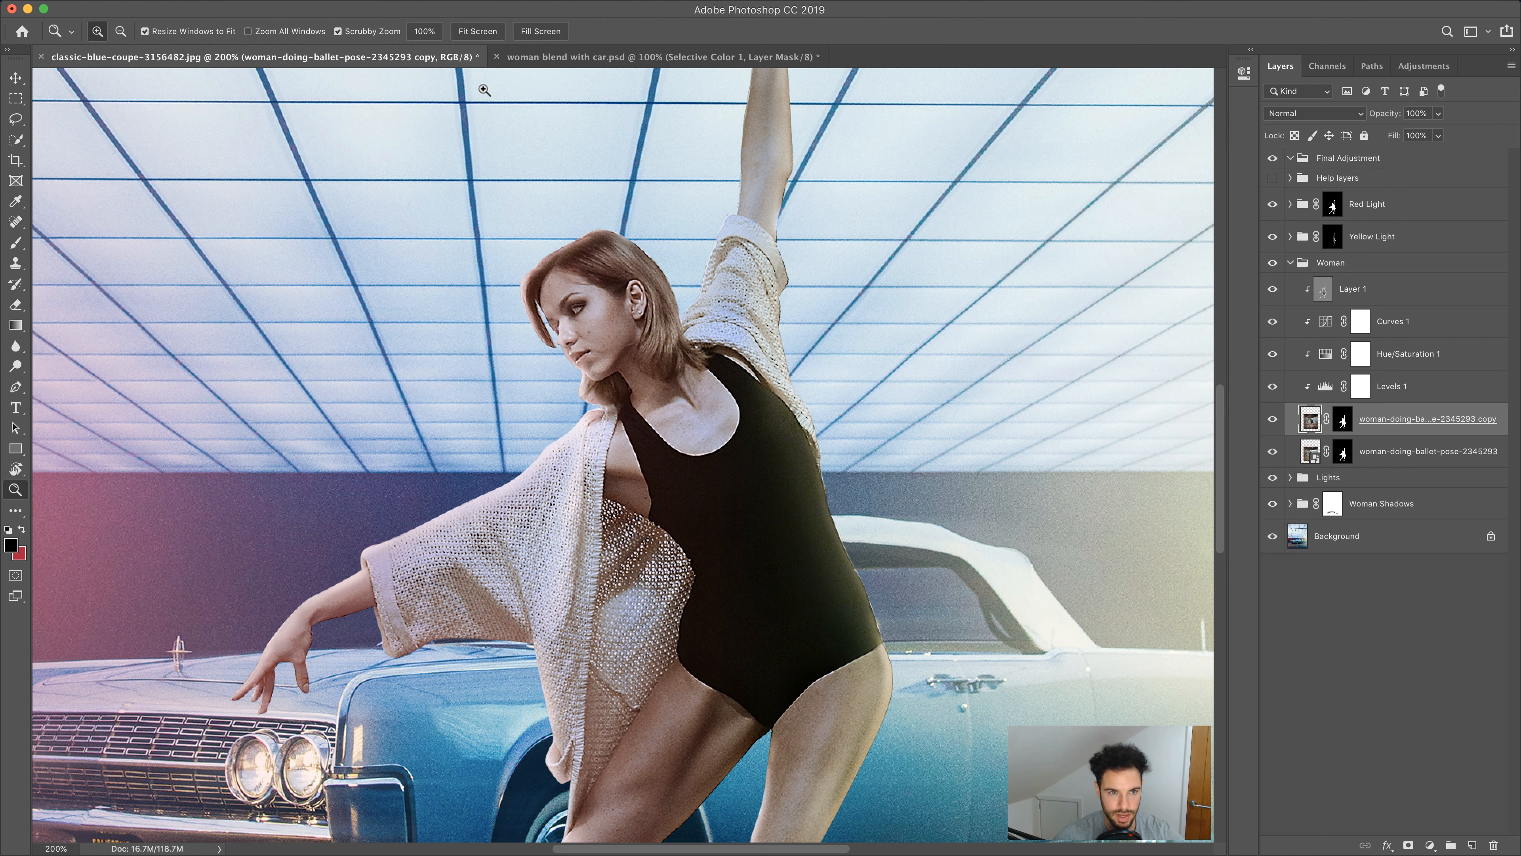
Apply a Gaussian Blur with a 1.0 pixel radius to the duplicated woman layer
{"action": "mouse_move", "coordinate": [473, 5]}
{"action": "left_click", "coordinate": [390, 8]}
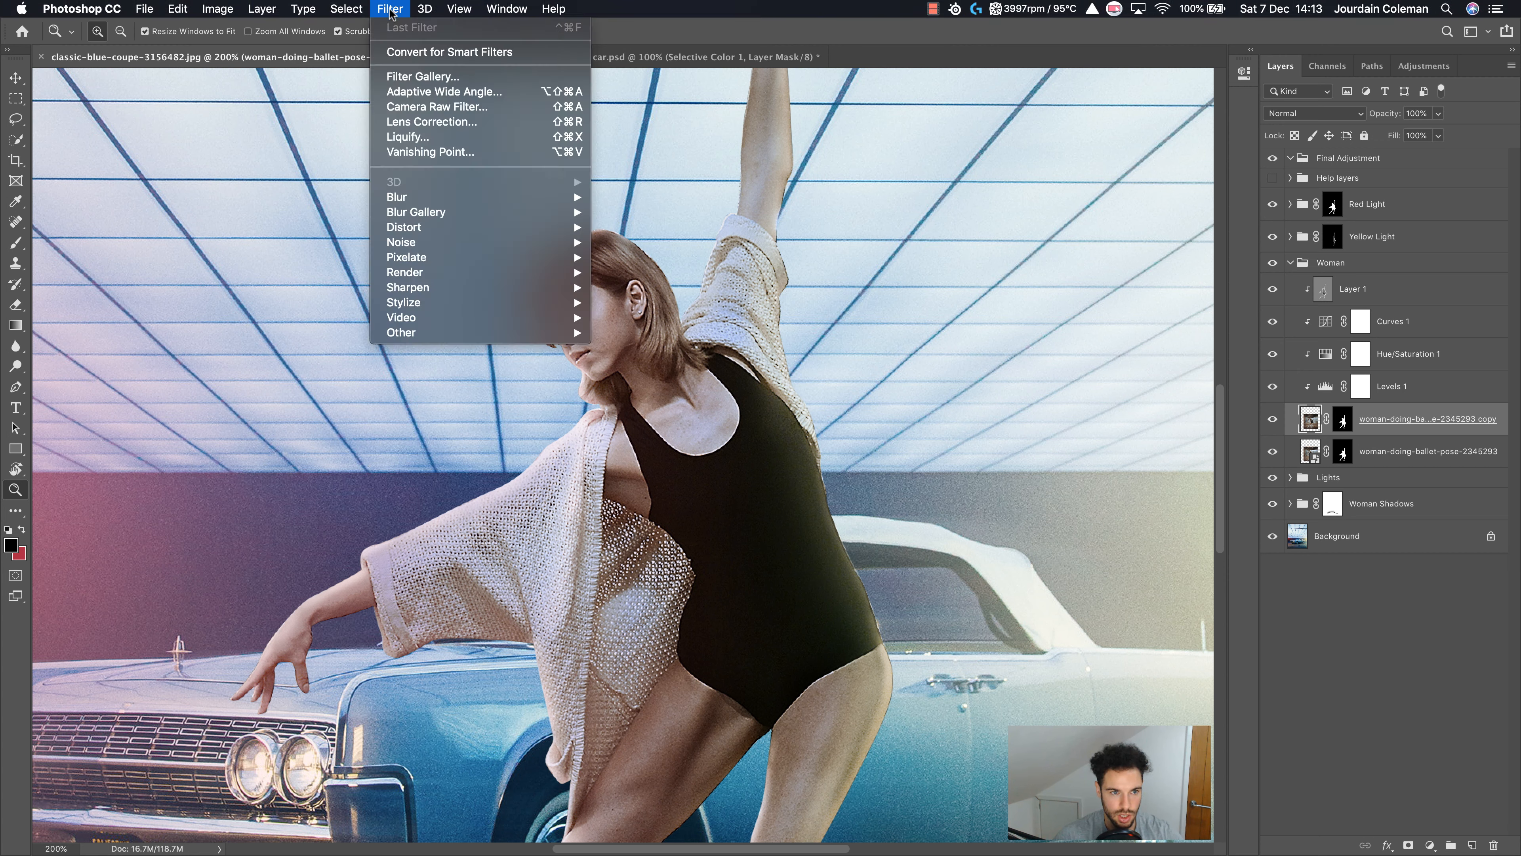
{"action": "mouse_move", "coordinate": [412, 193]}
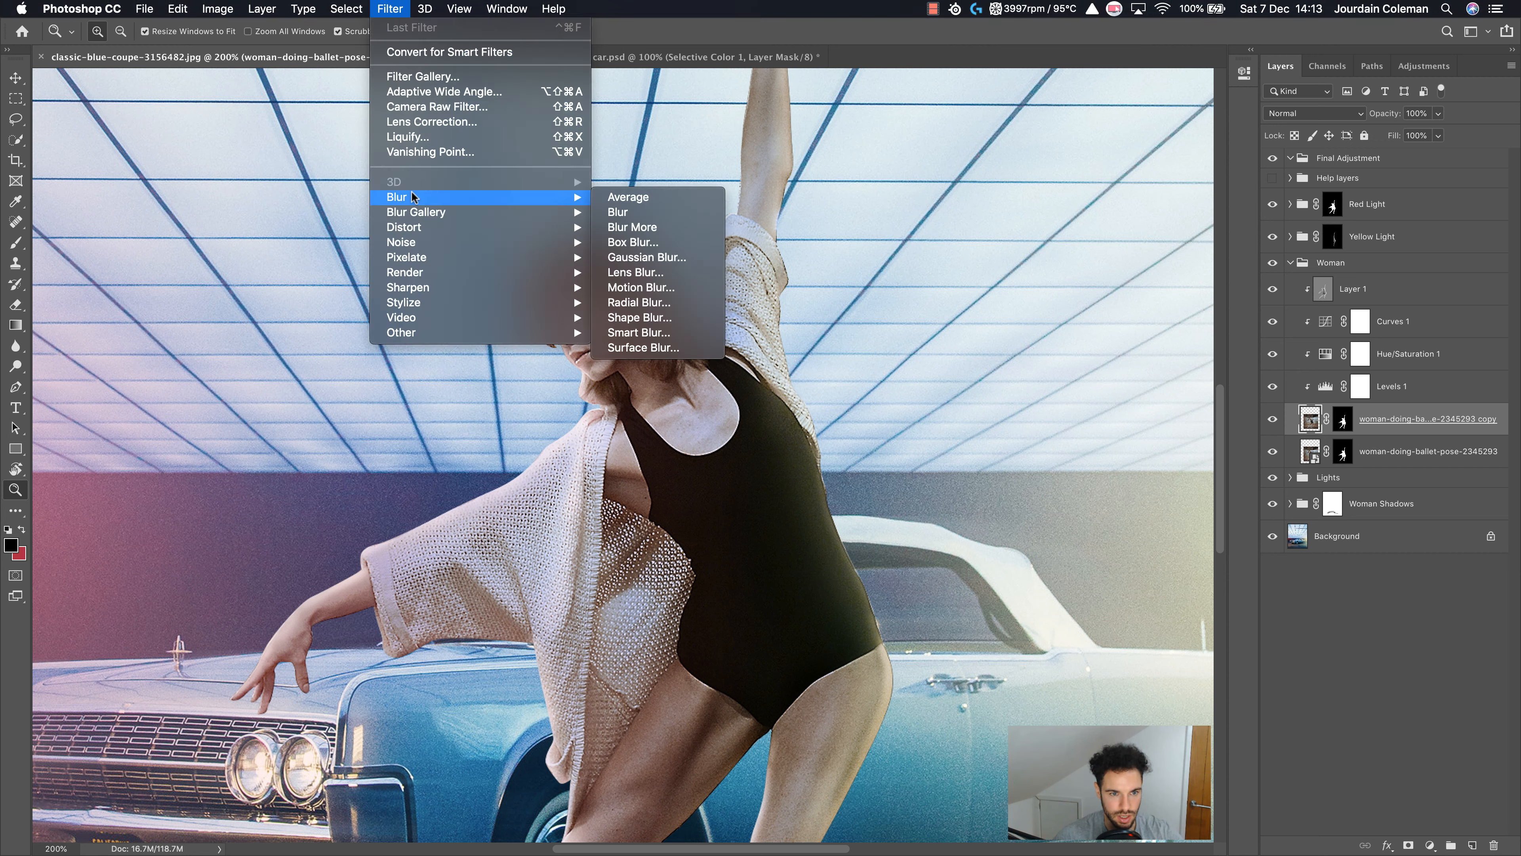
{"action": "left_click", "coordinate": [653, 252]}
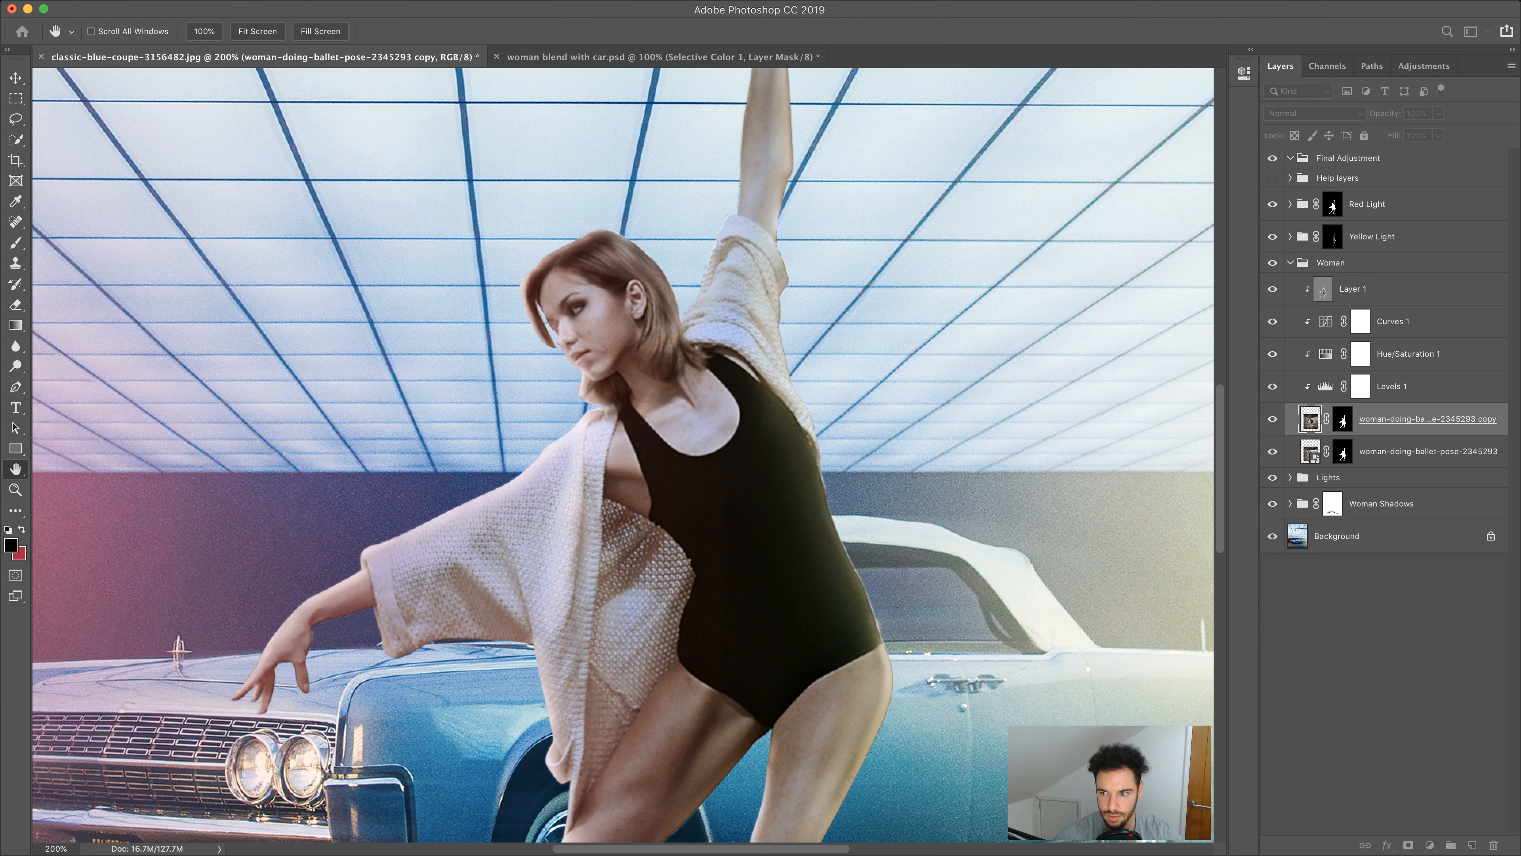
{"action": "left_click_drag", "start_coordinate": [1307, 53], "coordinate": [1088, 133]}
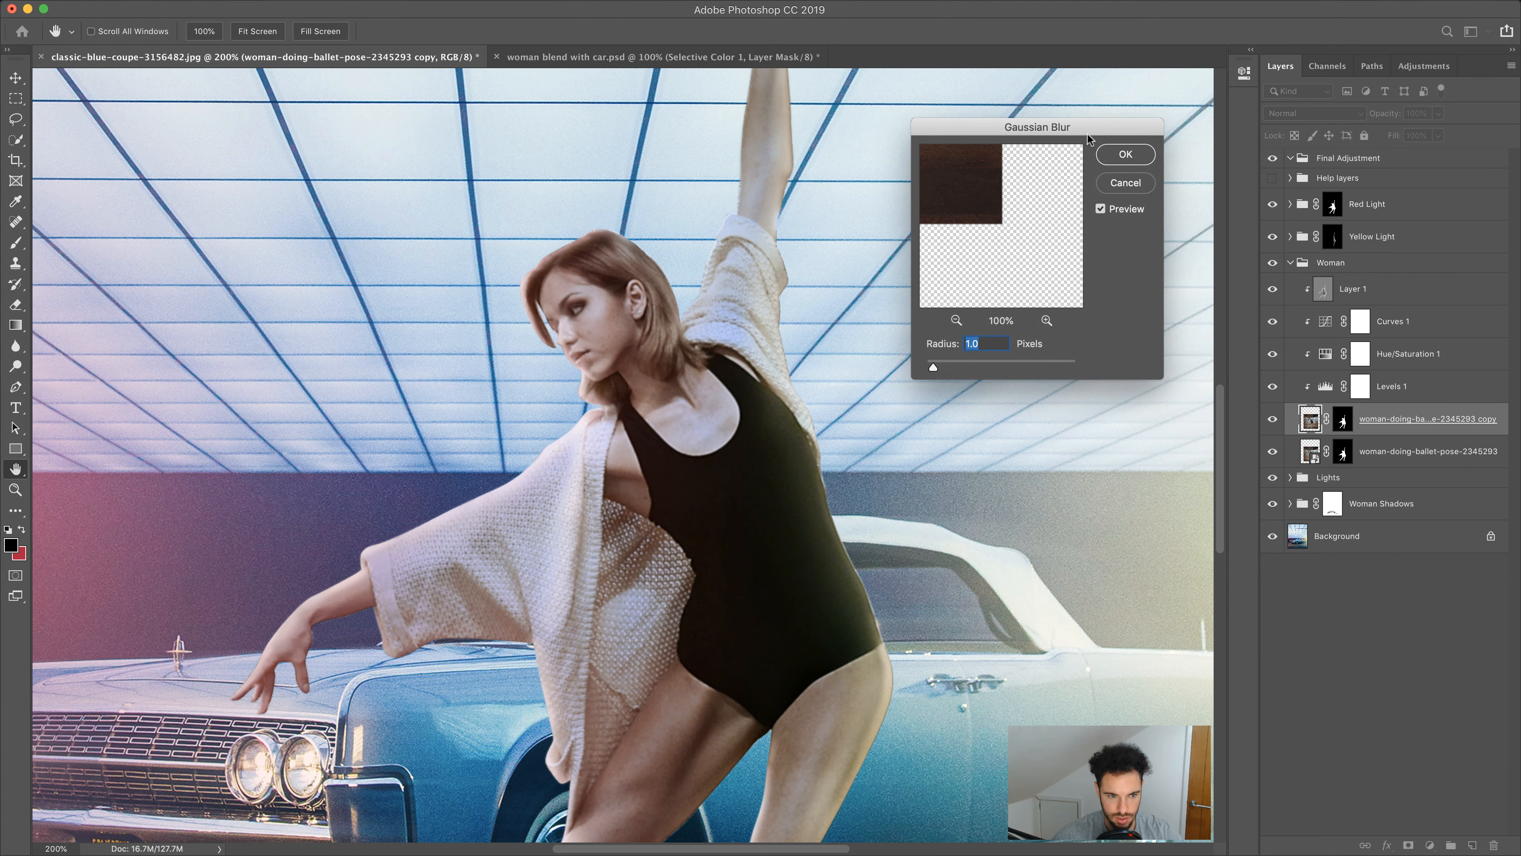
{"action": "left_click_drag", "start_coordinate": [647, 506], "coordinate": [708, 269]}
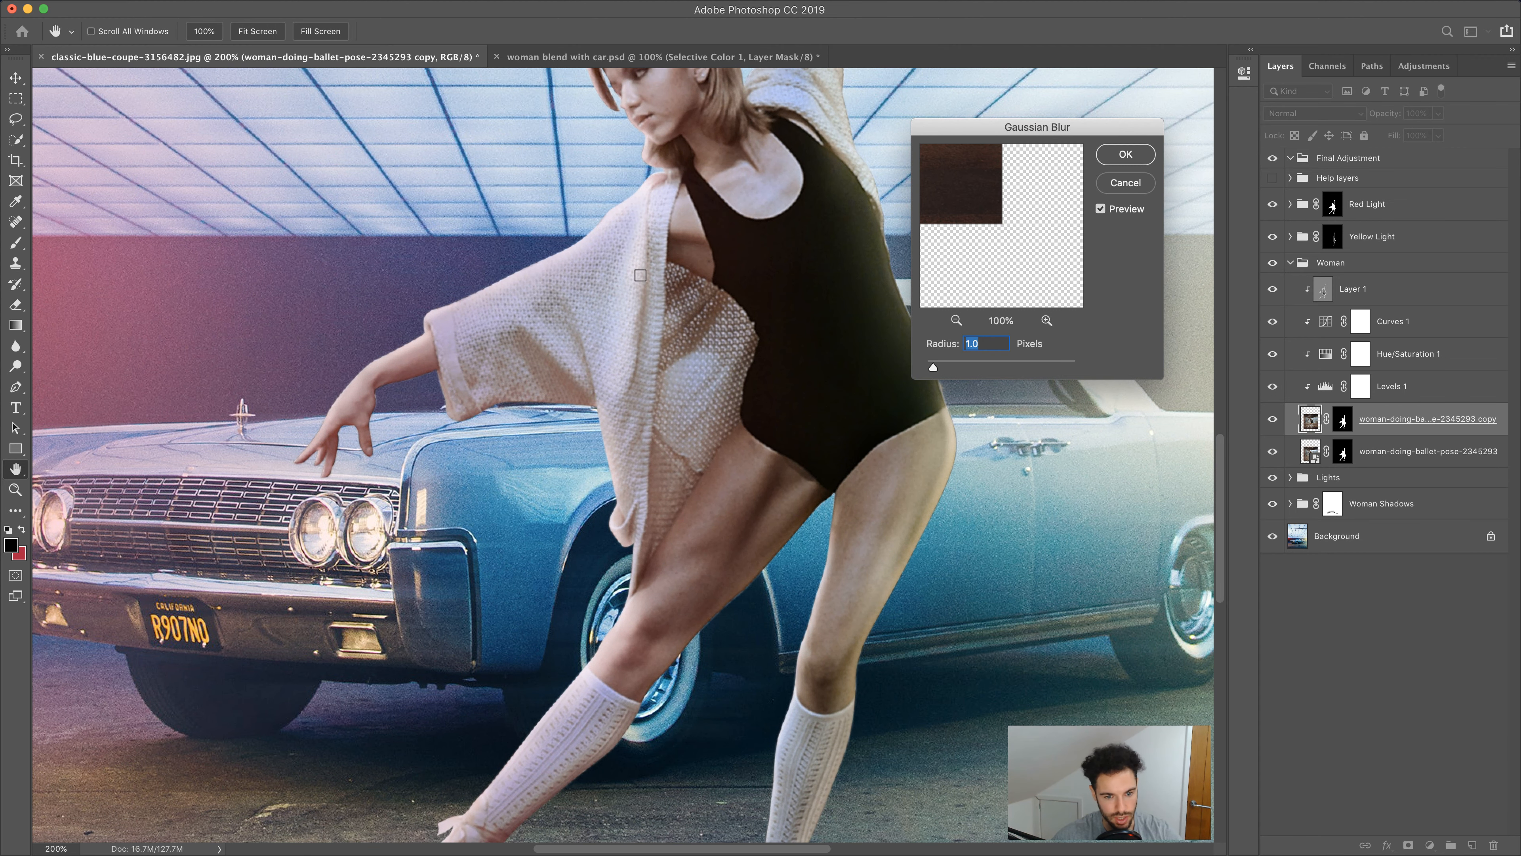
{"action": "left_click_drag", "start_coordinate": [699, 288], "coordinate": [711, 420]}
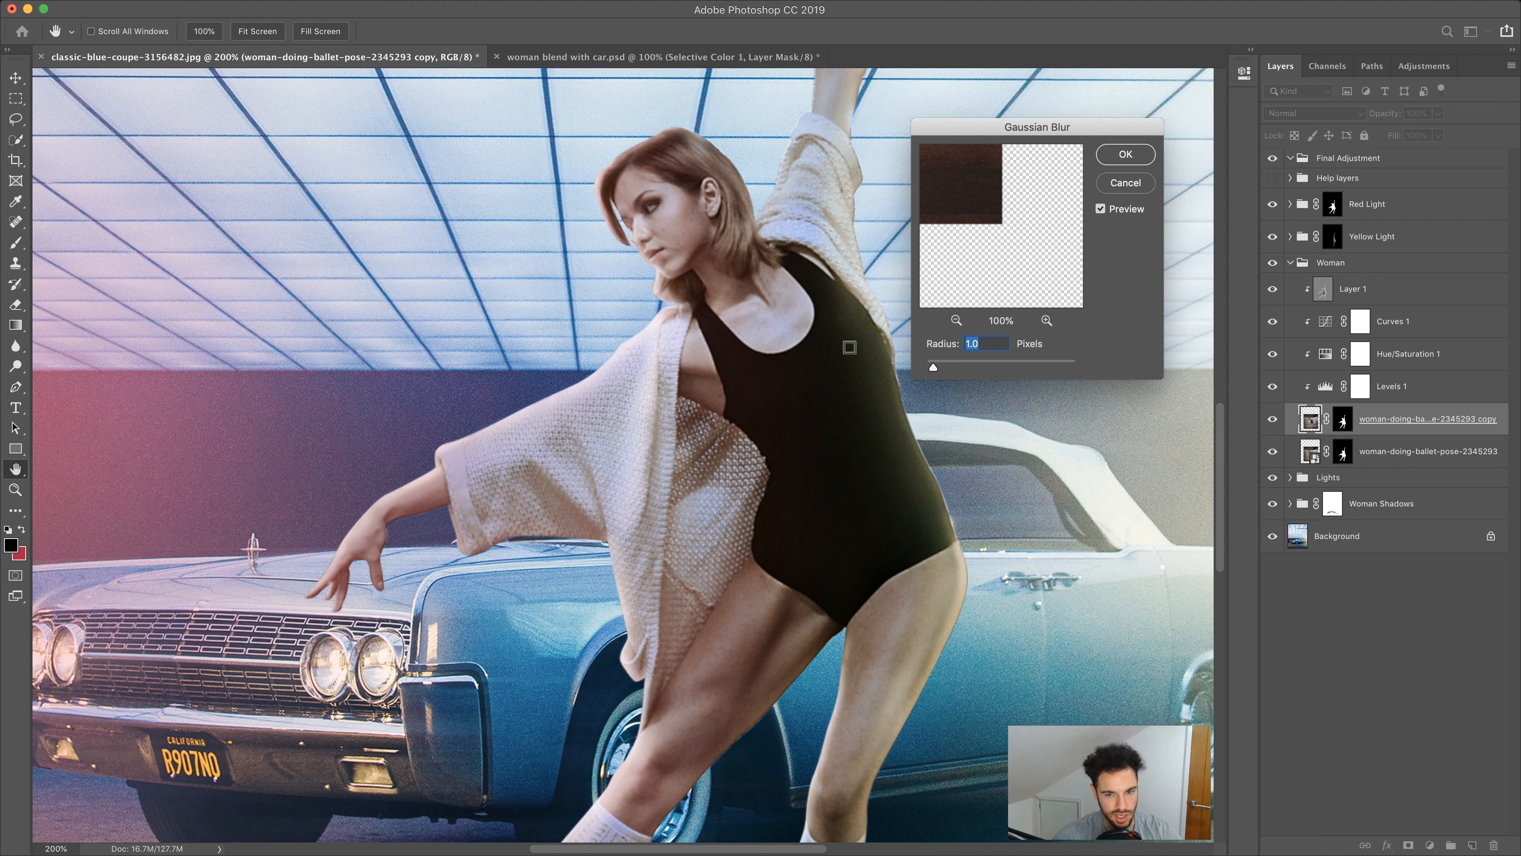
{"action": "left_click", "coordinate": [1125, 155]}
Clip the blurred copy to the woman layer below and fill its layer mask with black
{"action": "key", "text": "z"}
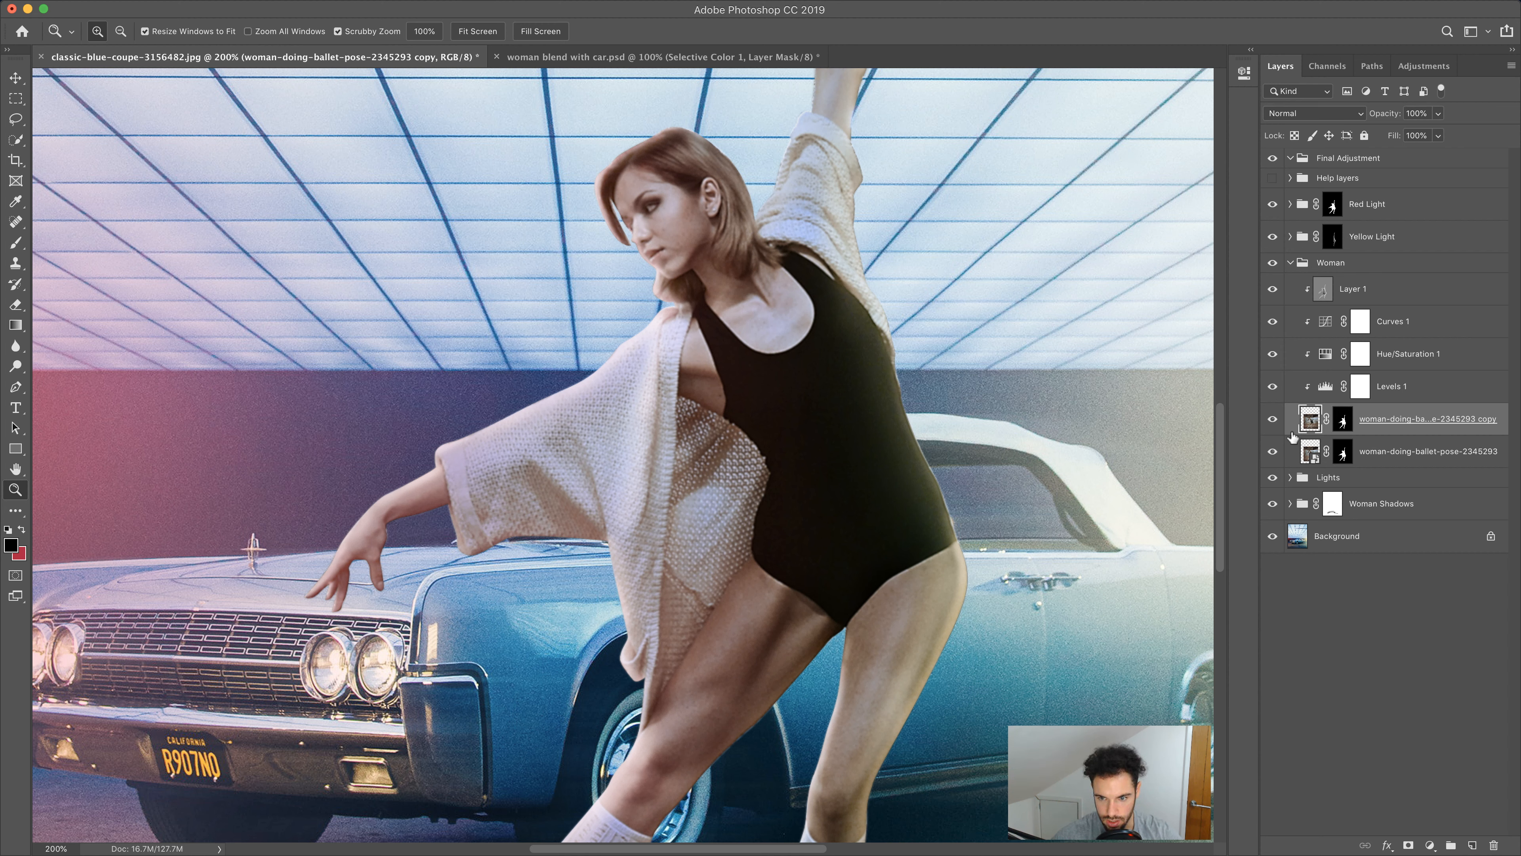
{"action": "left_click", "coordinate": [1296, 439], "text": "alt"}
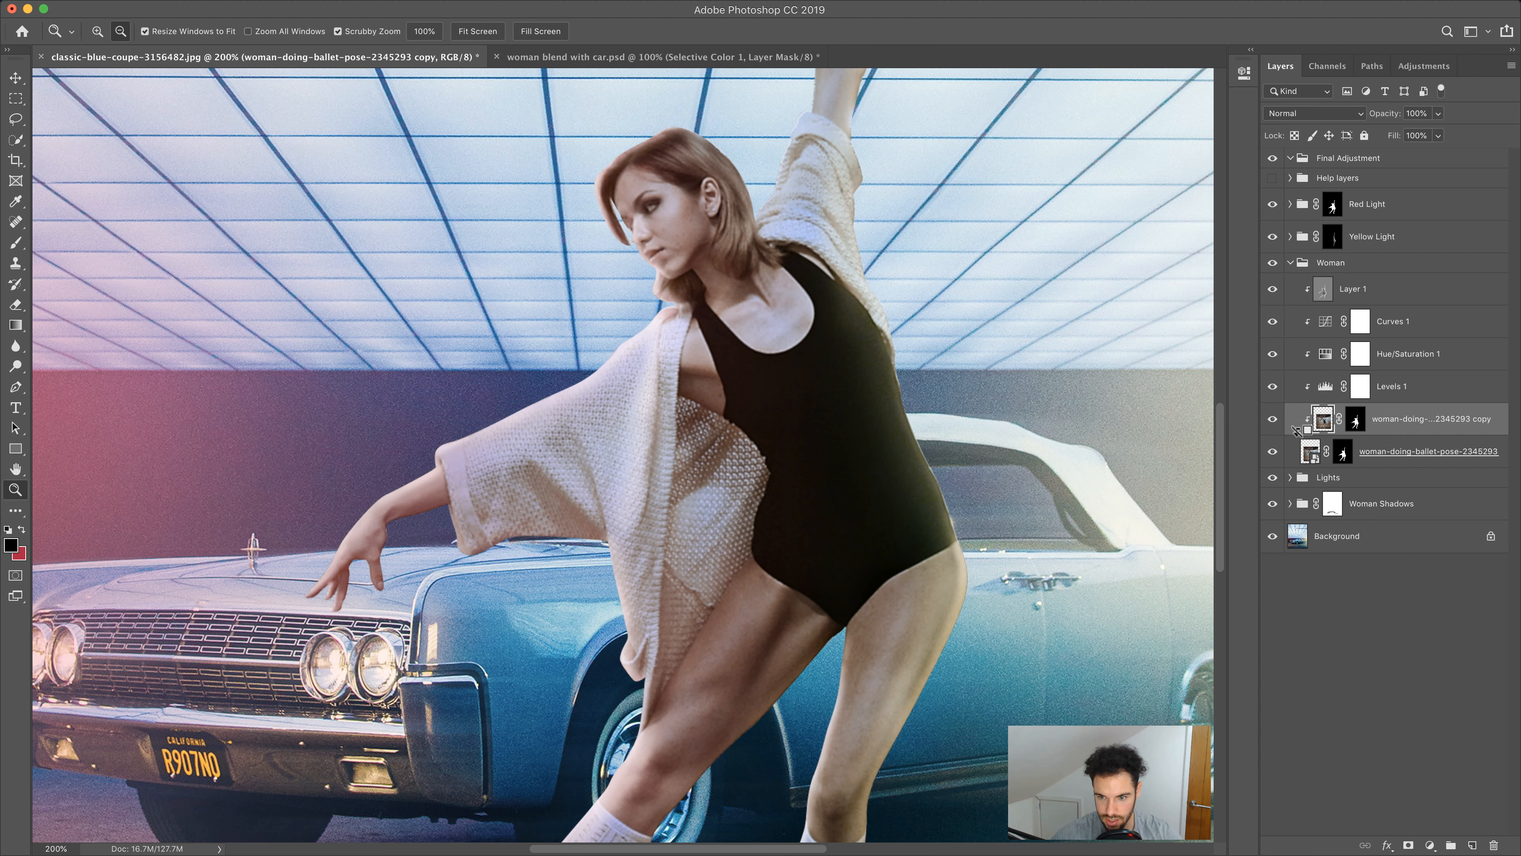
{"action": "left_click", "coordinate": [1304, 354], "text": "alt"}
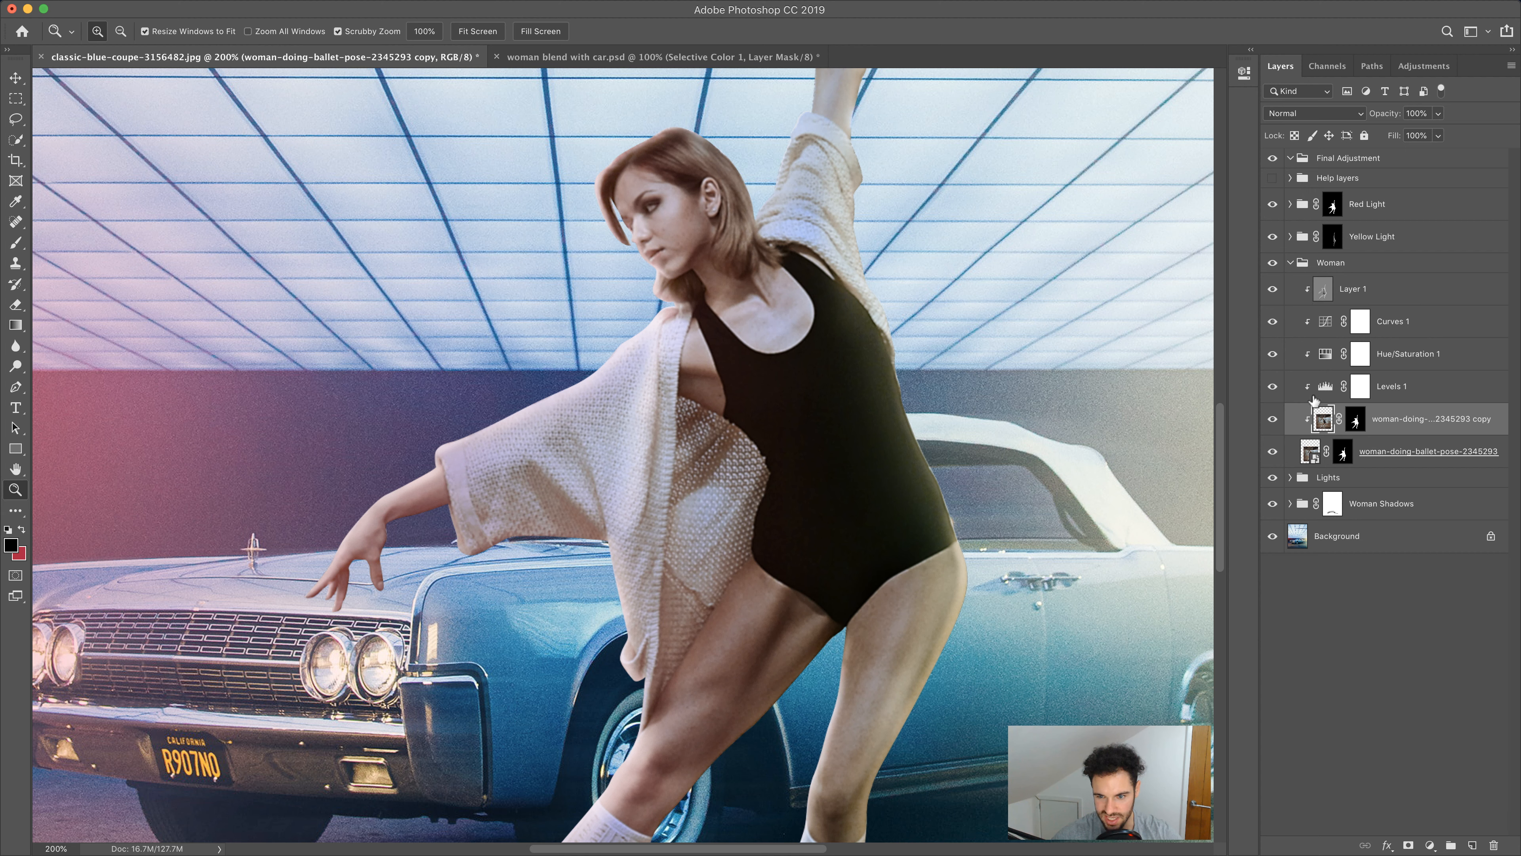
{"action": "left_click", "coordinate": [1356, 421]}
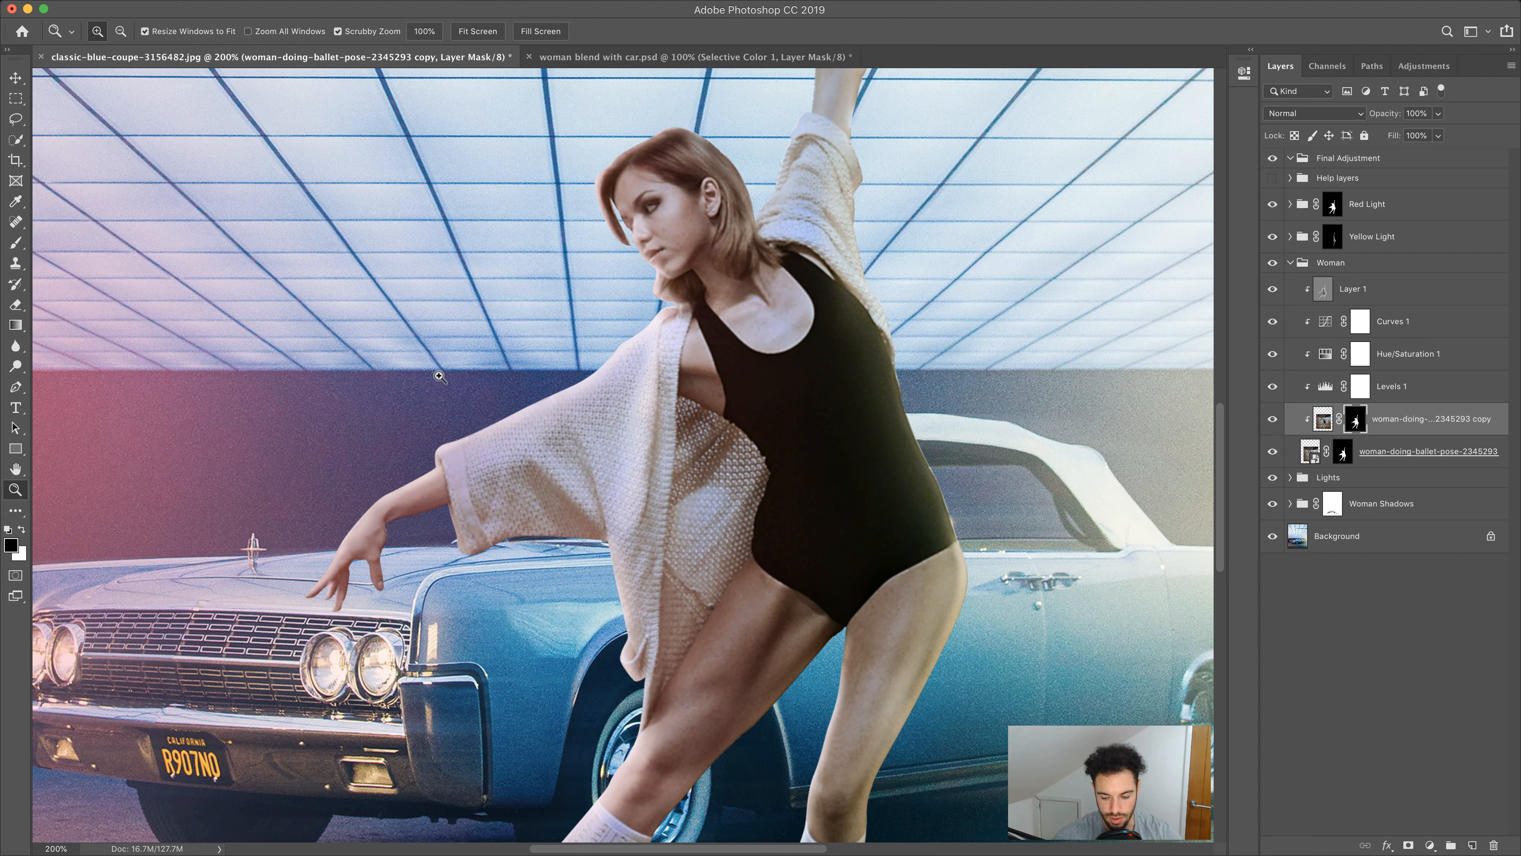
{"action": "key", "text": "alt+BackSpace"}
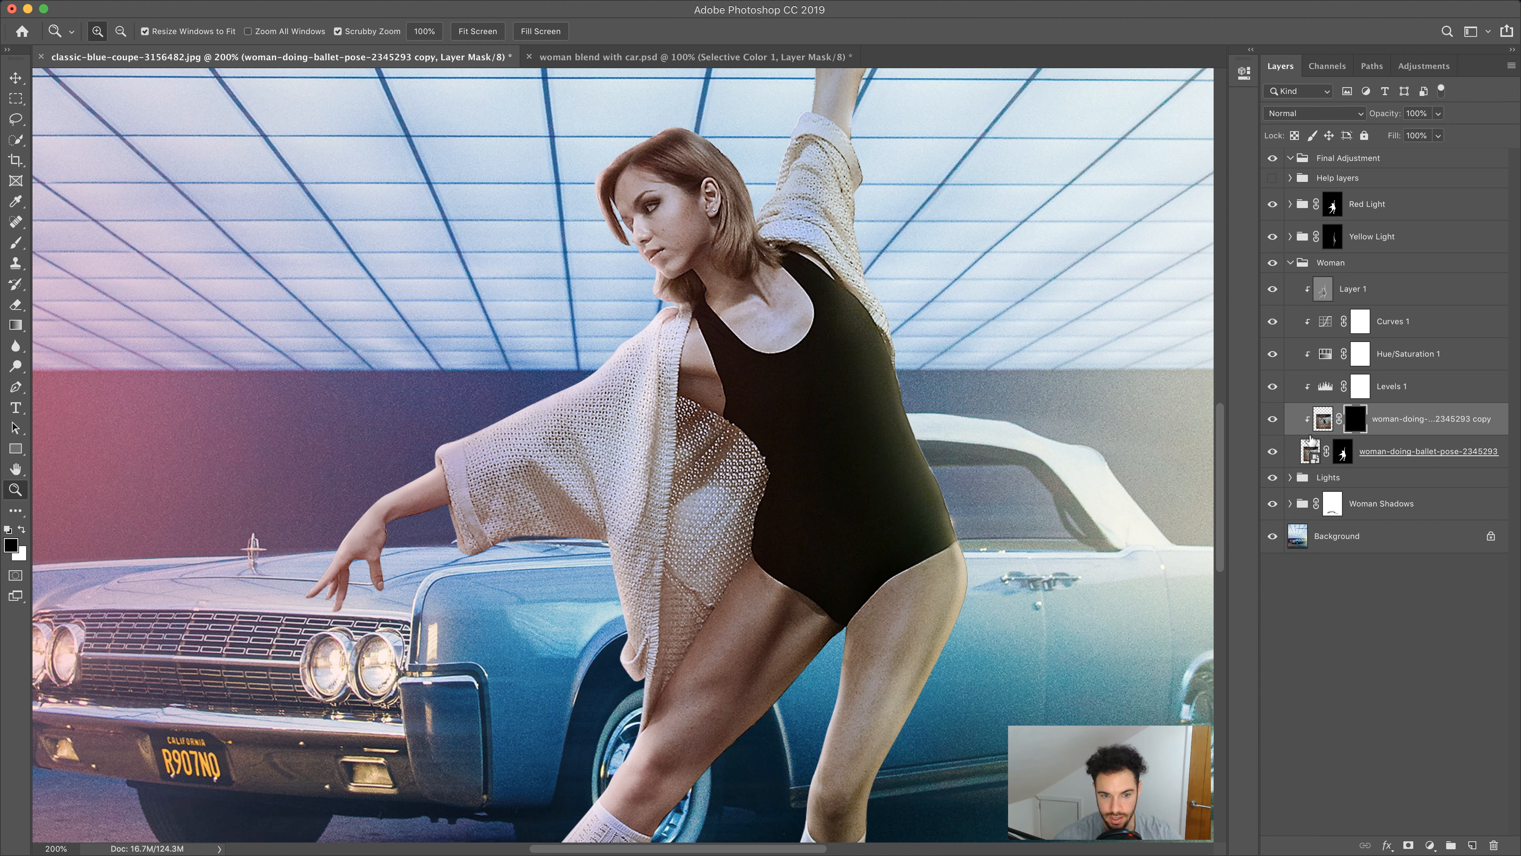
Select the Brush tool with white as foreground colour, and set opacity to 20% and flow to 20%
{"action": "left_click", "coordinate": [16, 242]}
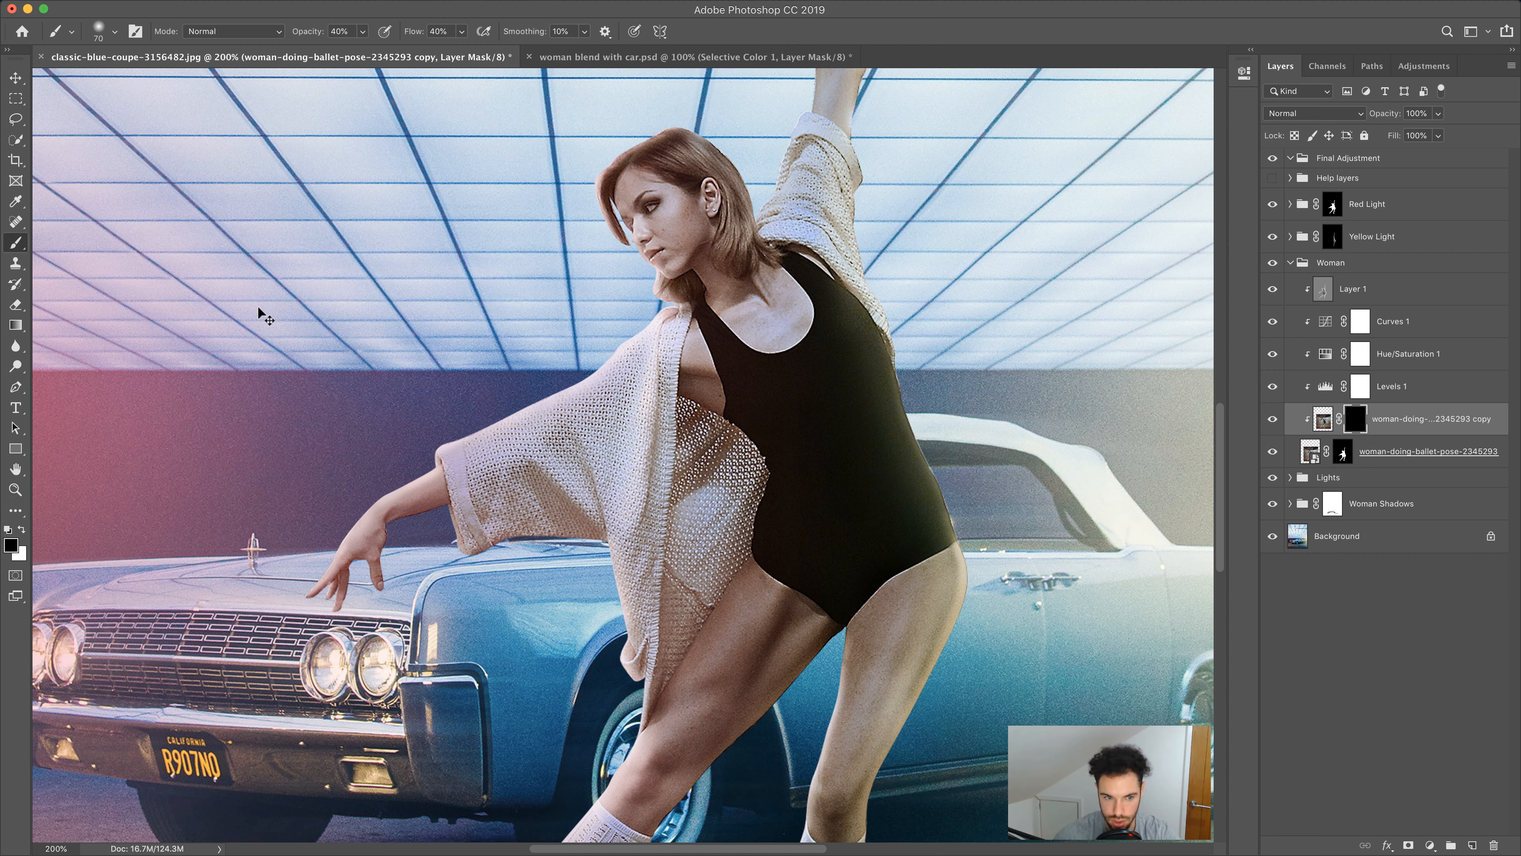
{"action": "key", "text": "super+minus"}
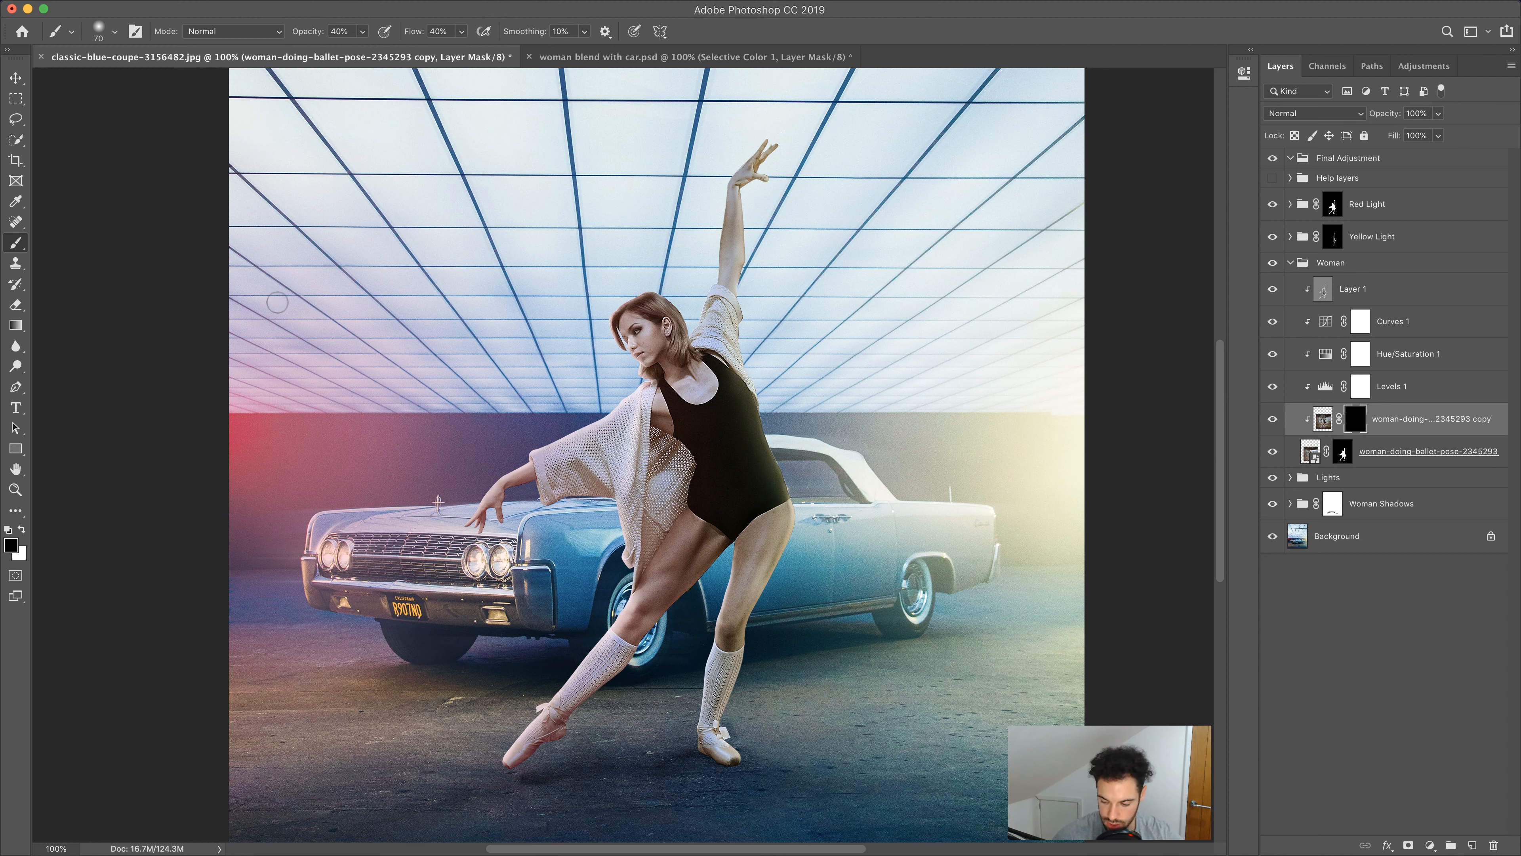
{"action": "left_click", "coordinate": [22, 530]}
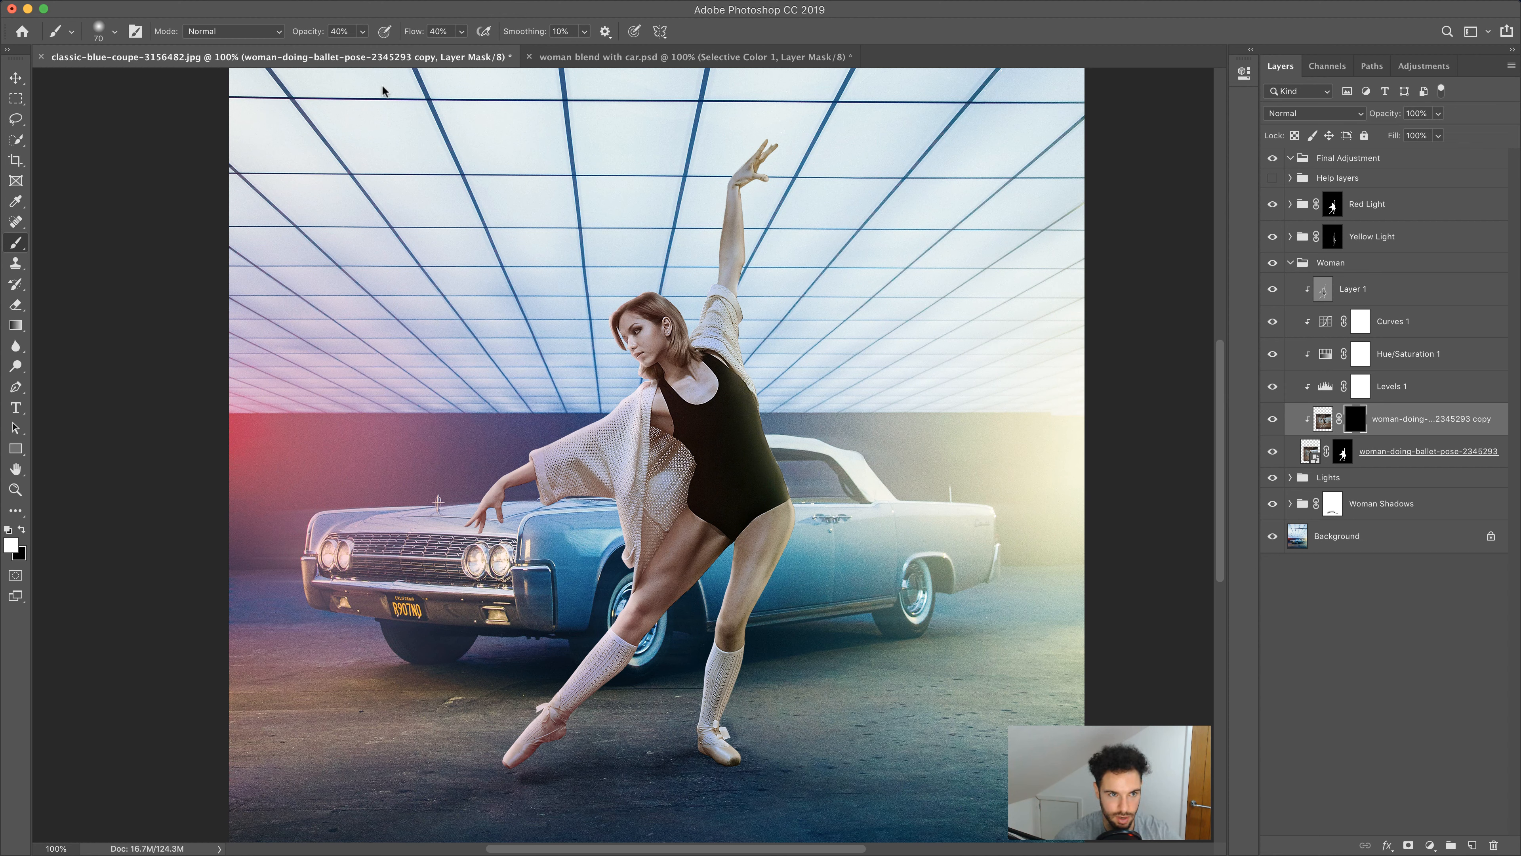
{"action": "left_click", "coordinate": [351, 29]}
{"action": "type", "text": "20"}
{"action": "left_click", "coordinate": [444, 33]}
{"action": "type", "text": "20"}
{"action": "key", "text": "Return"}
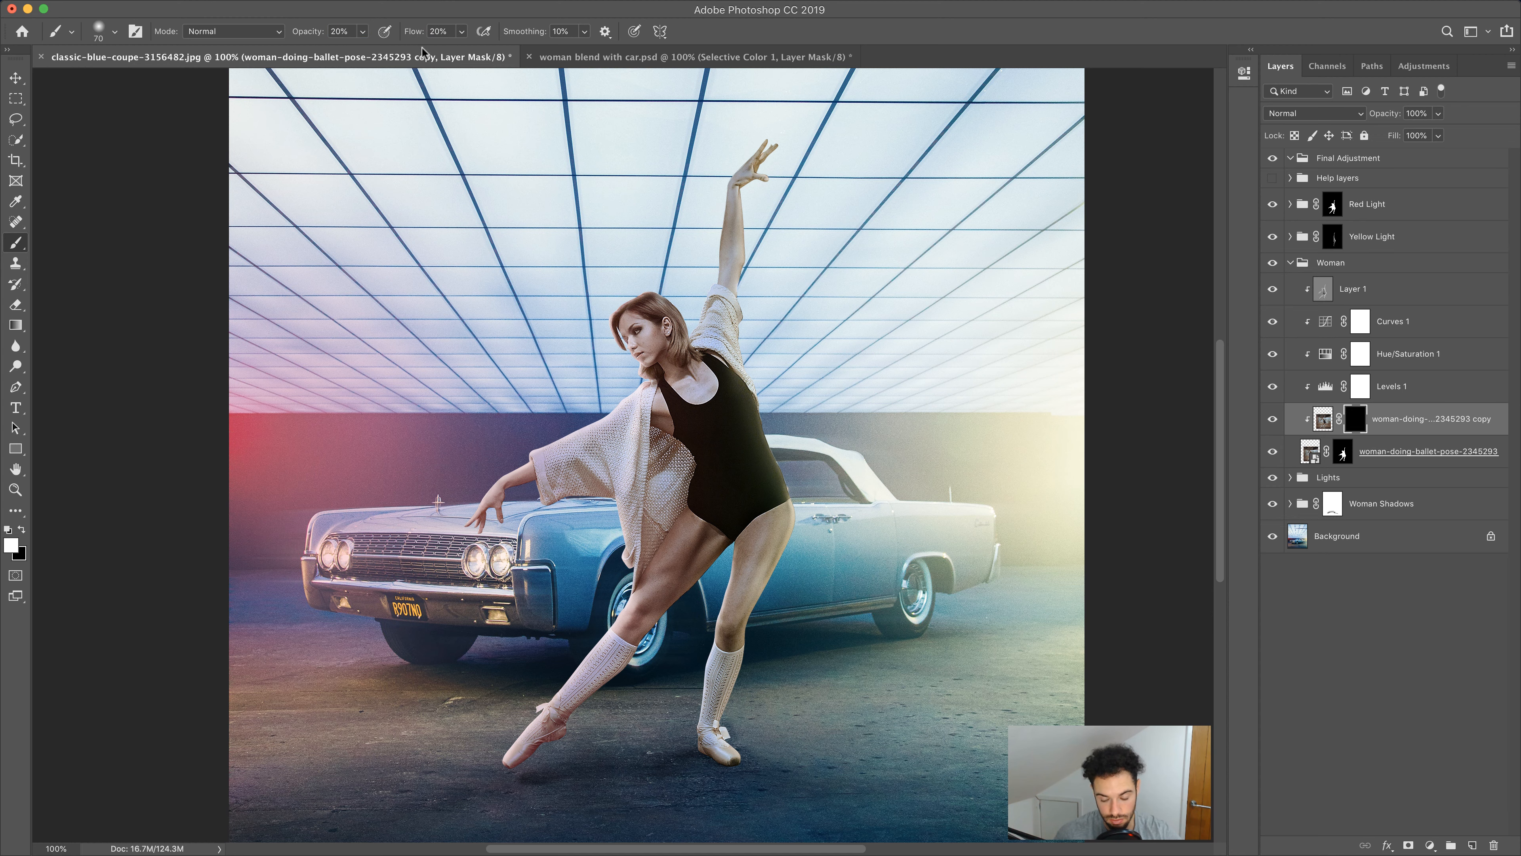
Zoom in and paint white on the blurred copy's mask over the sweater, toggling the copy's visibility to compare
{"action": "key", "text": "super+equal"}
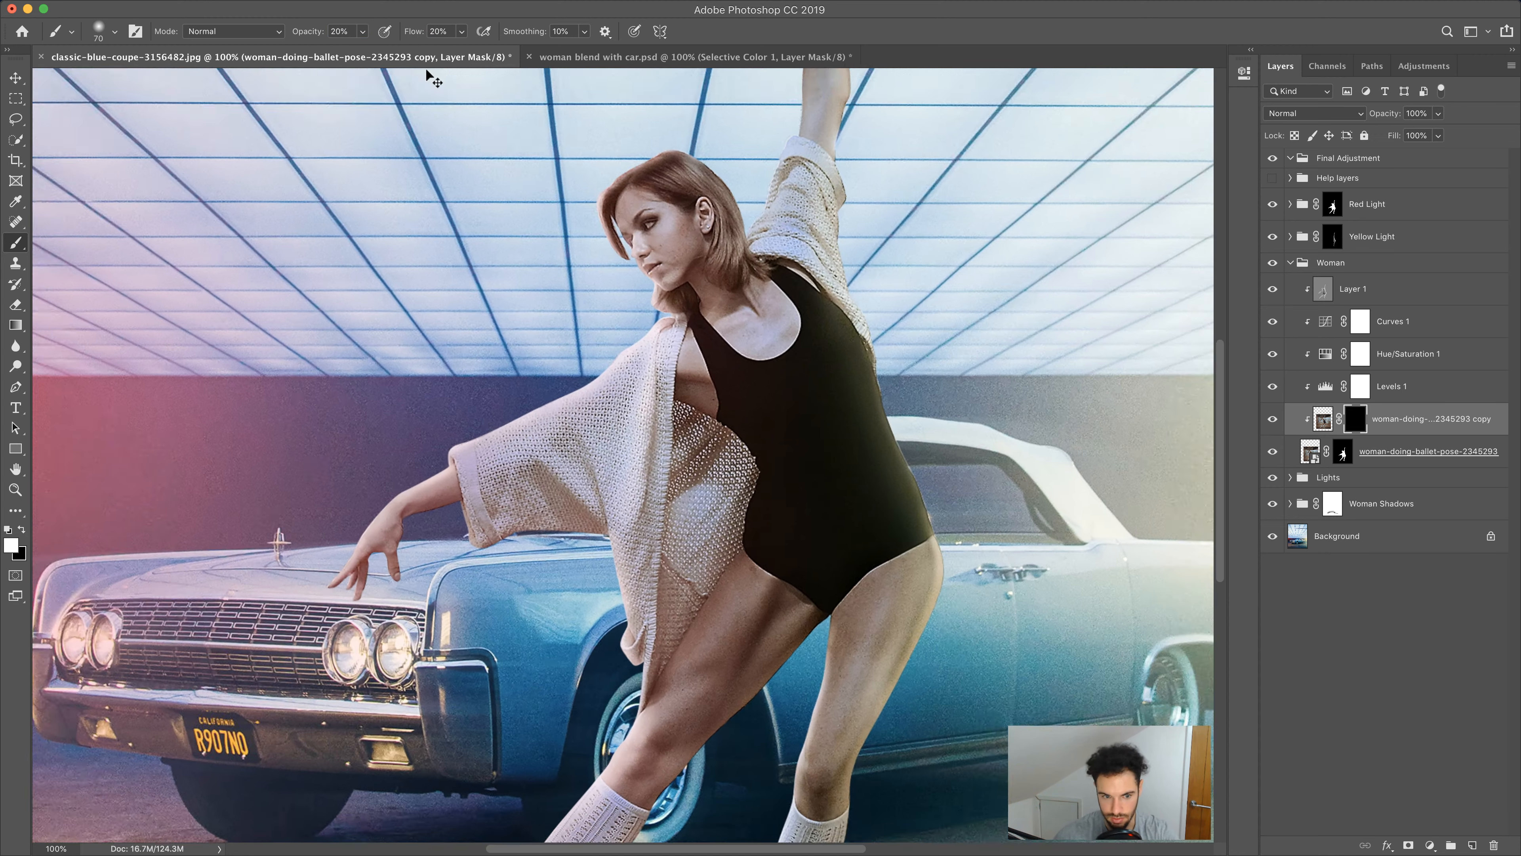
{"action": "mouse_move", "coordinate": [608, 235]}
{"action": "left_mouse_down"}
{"action": "mouse_move", "coordinate": [540, 457]}
{"action": "mouse_move", "coordinate": [463, 389]}
{"action": "mouse_move", "coordinate": [539, 249]}
{"action": "left_mouse_up"}
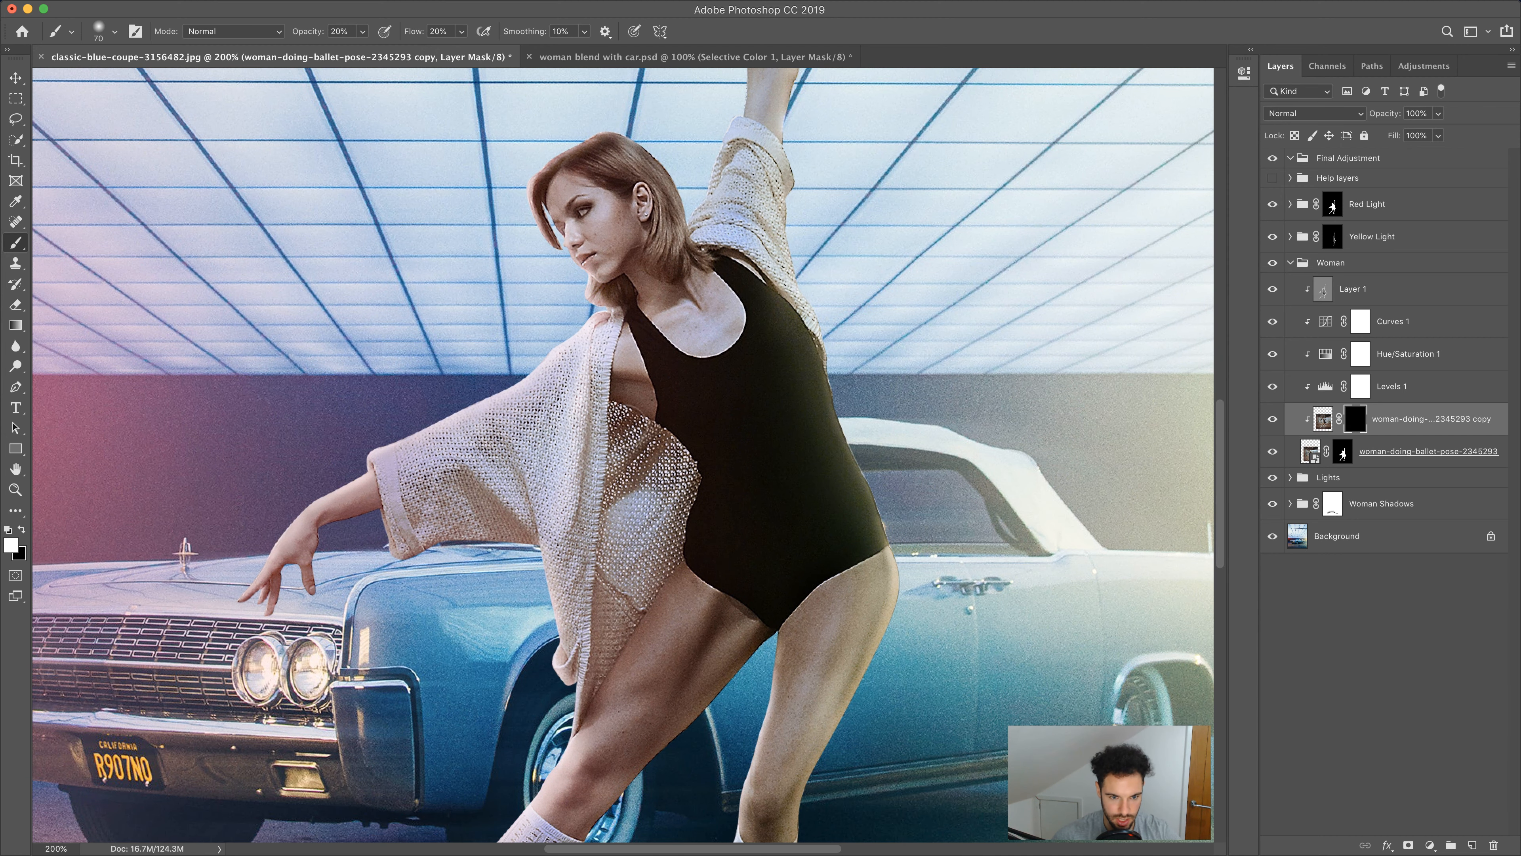
{"action": "key", "text": "bracketright"}
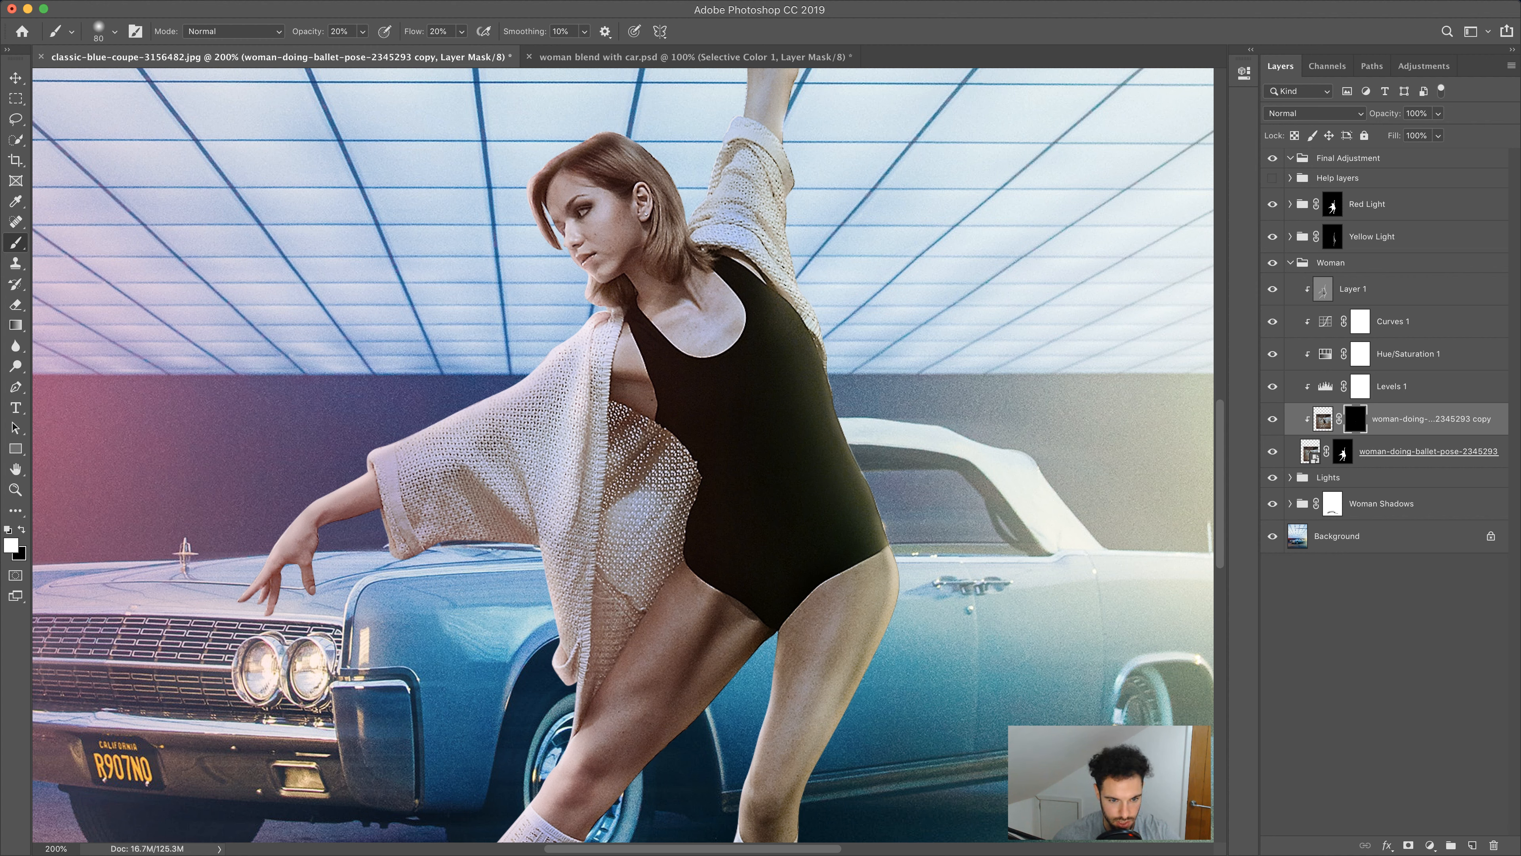
{"action": "left_click_drag", "start_coordinate": [651, 441], "coordinate": [678, 480]}
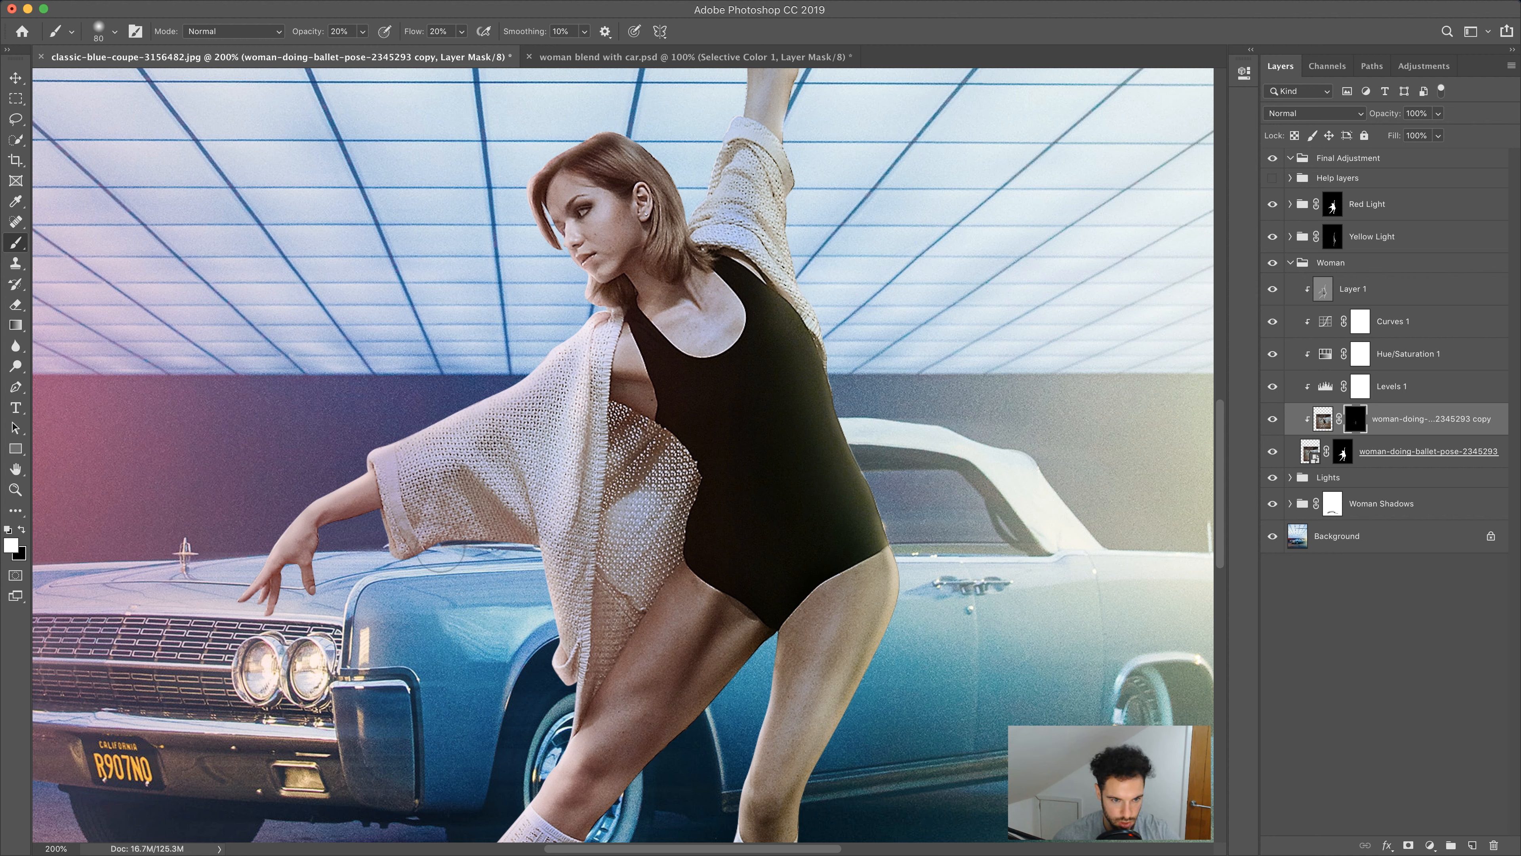
{"action": "key", "text": "bracketleft"}
{"action": "key", "text": "bracketleft"}
{"action": "key", "text": "bracketleft"}
{"action": "key", "text": "bracketright"}
{"action": "key", "text": "bracketright"}
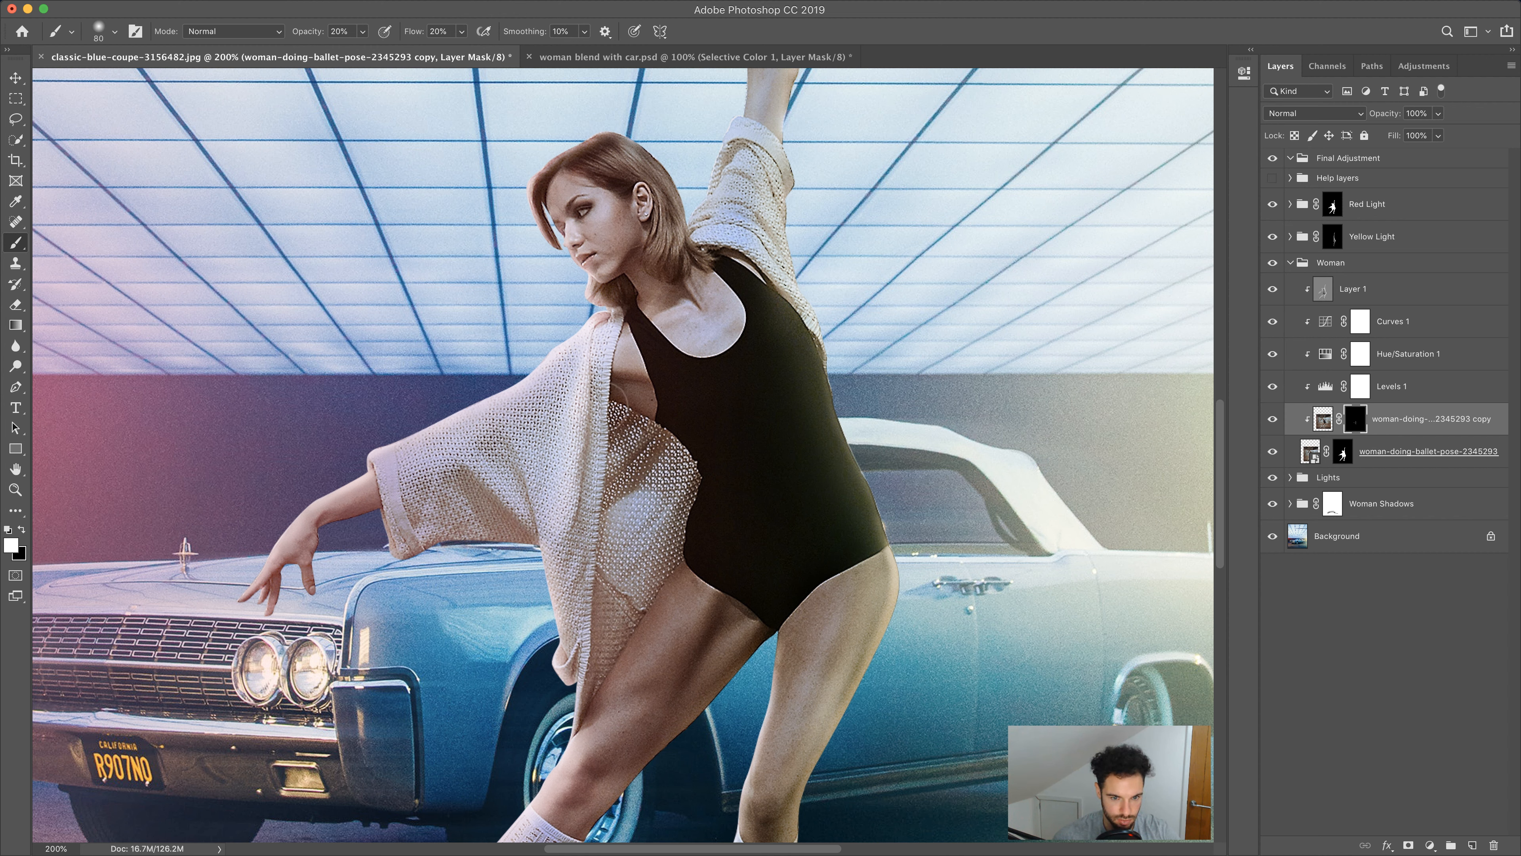
{"action": "left_click", "coordinate": [1273, 419]}
{"action": "left_click", "coordinate": [1273, 418]}
Set the brush opacity to 40% and flow to 40%
{"action": "left_click", "coordinate": [306, 31]}
{"action": "type", "text": "4%0"}
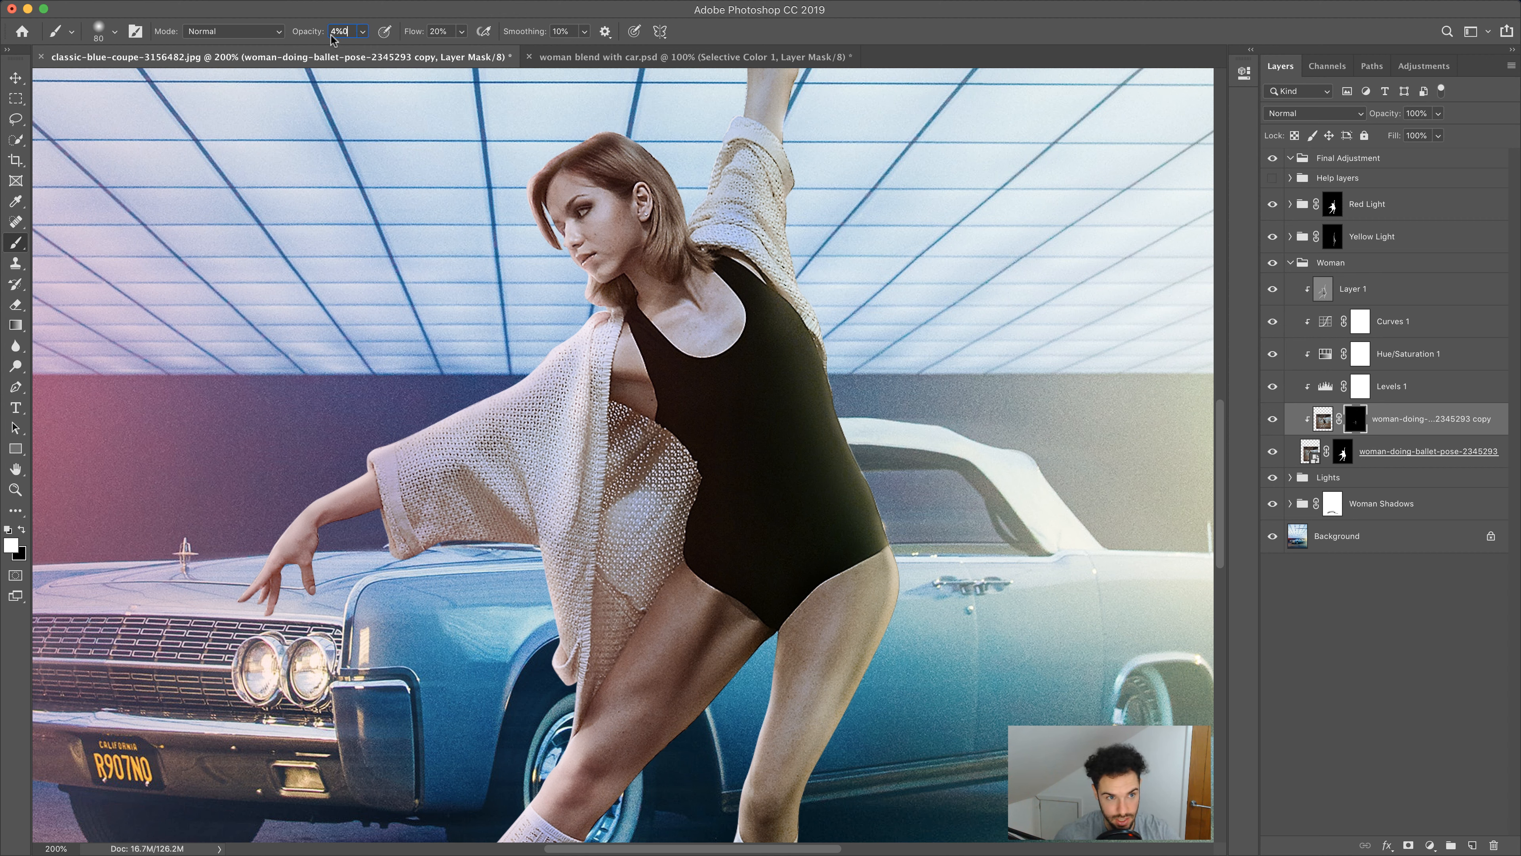
{"action": "left_click_drag", "start_coordinate": [447, 33], "coordinate": [407, 31]}
{"action": "left_click", "coordinate": [901, 289]}
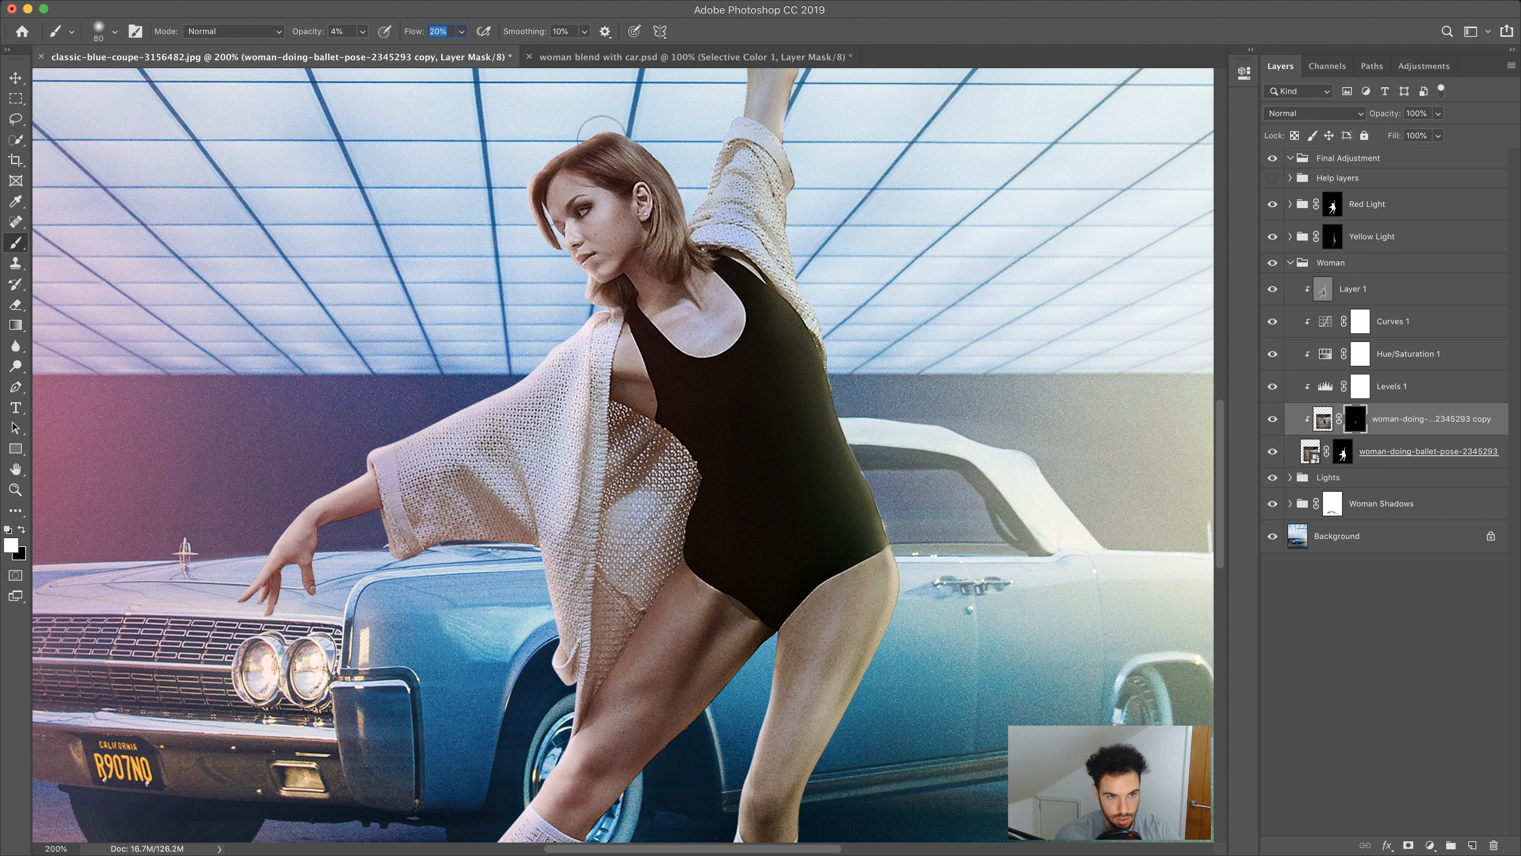
{"action": "left_click", "coordinate": [345, 30]}
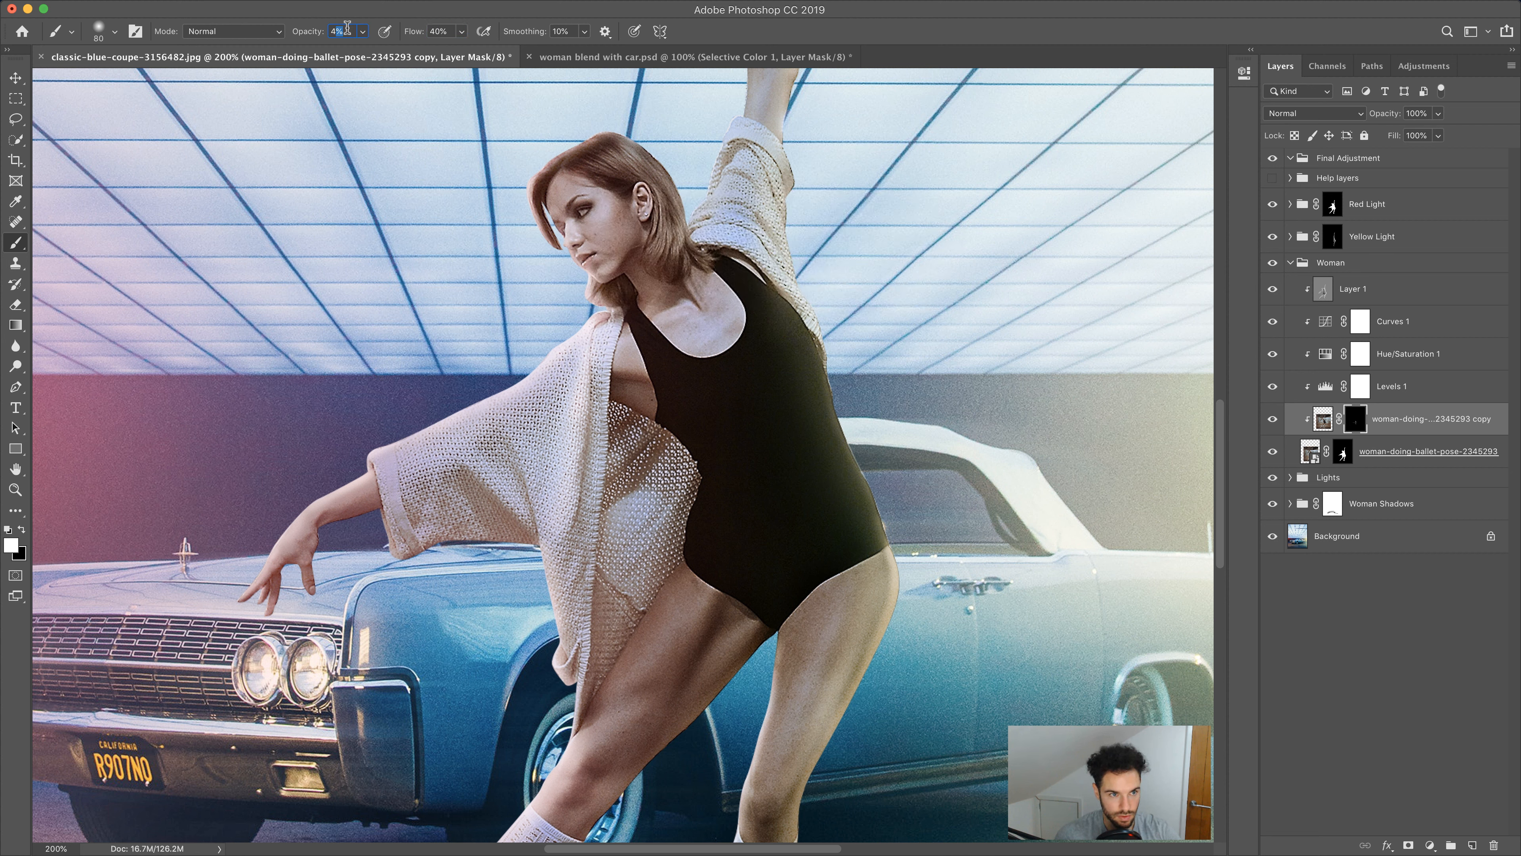
{"action": "type", "text": "40"}
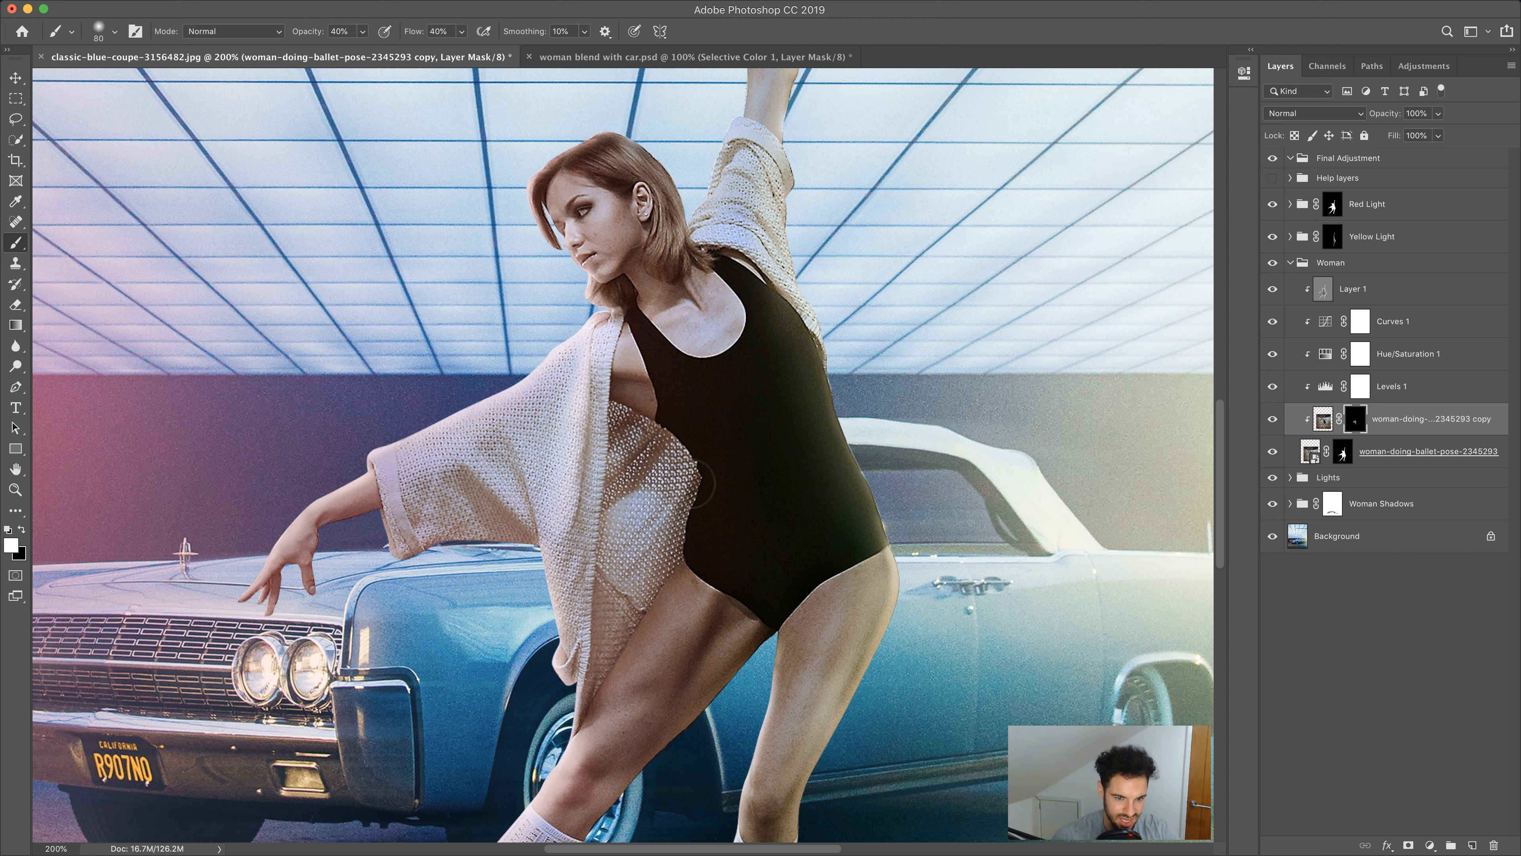
Paint white on the blurred copy's mask across the sweater and upper leg with a resized brush
{"action": "scroll", "coordinate": [869, 564], "scroll_direction": "down", "scroll_amount": 1}
{"action": "key", "text": "bracketleft"}
{"action": "key", "text": "bracketleft"}
{"action": "key", "text": "bracketleft"}
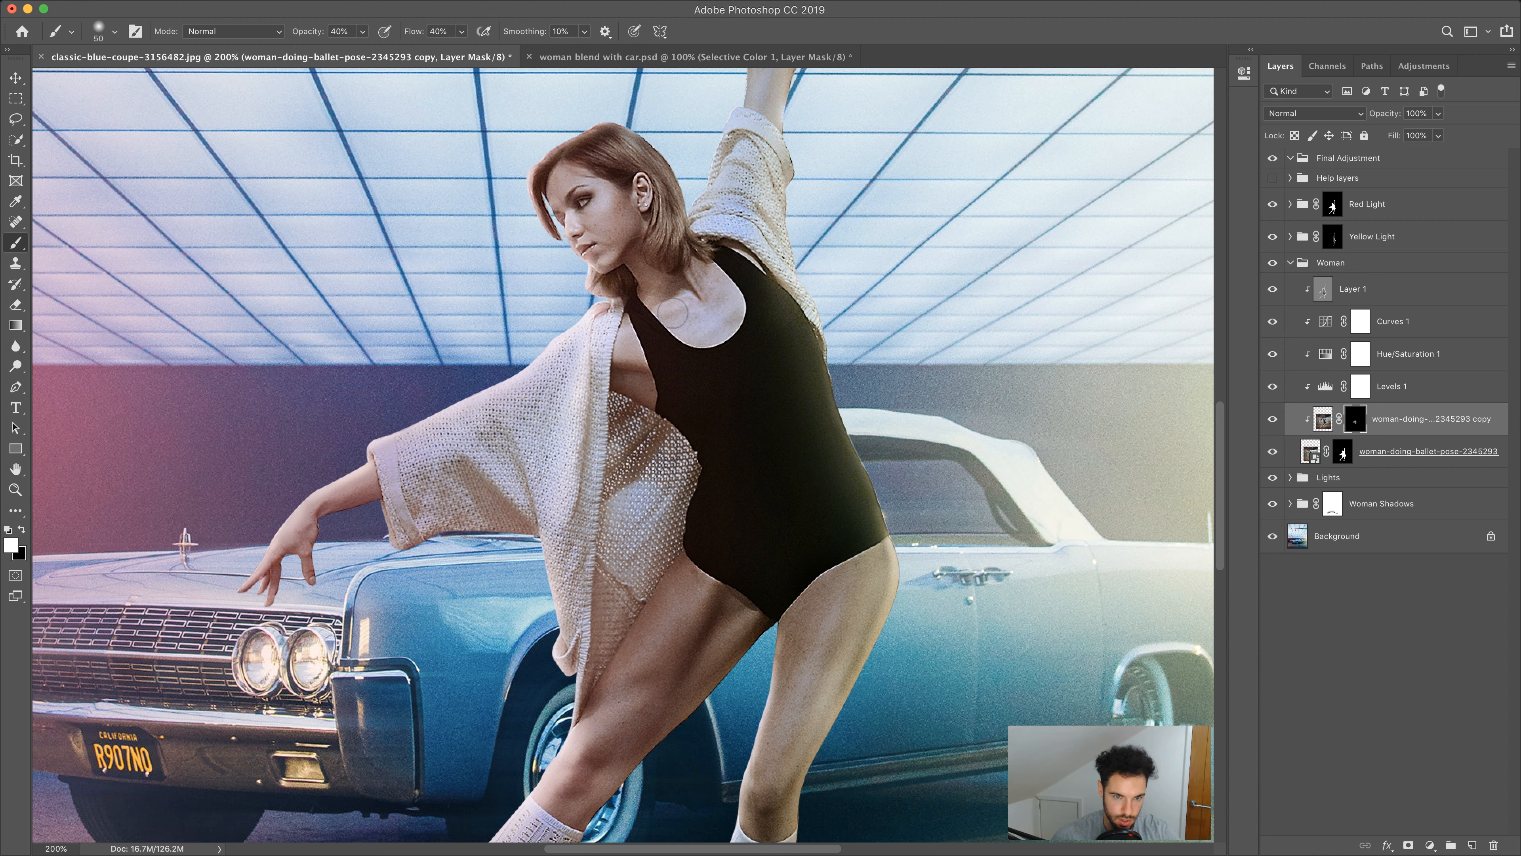
{"action": "key", "text": "bracketright"}
{"action": "key", "text": "bracketright"}
{"action": "key", "text": "bracketright"}
{"action": "left_click_drag", "start_coordinate": [530, 702], "coordinate": [629, 400]}
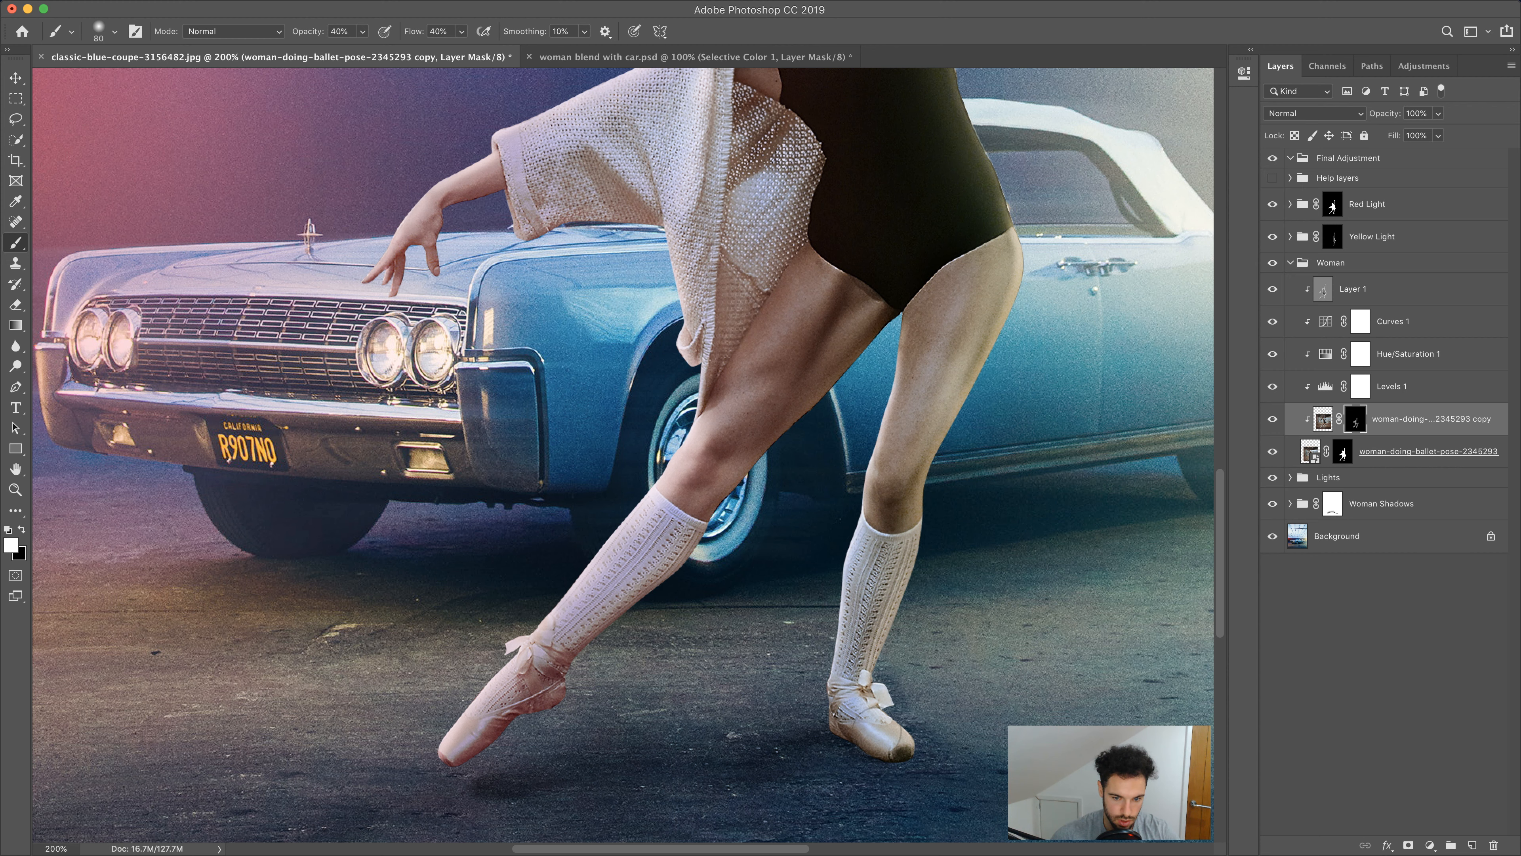
Toggle the blurred copy to compare, then paint its mask over the right leg's knee sock
{"action": "left_click", "coordinate": [1270, 421]}
{"action": "left_click", "coordinate": [1269, 421]}
{"action": "left_click_drag", "start_coordinate": [995, 282], "coordinate": [1007, 556]}
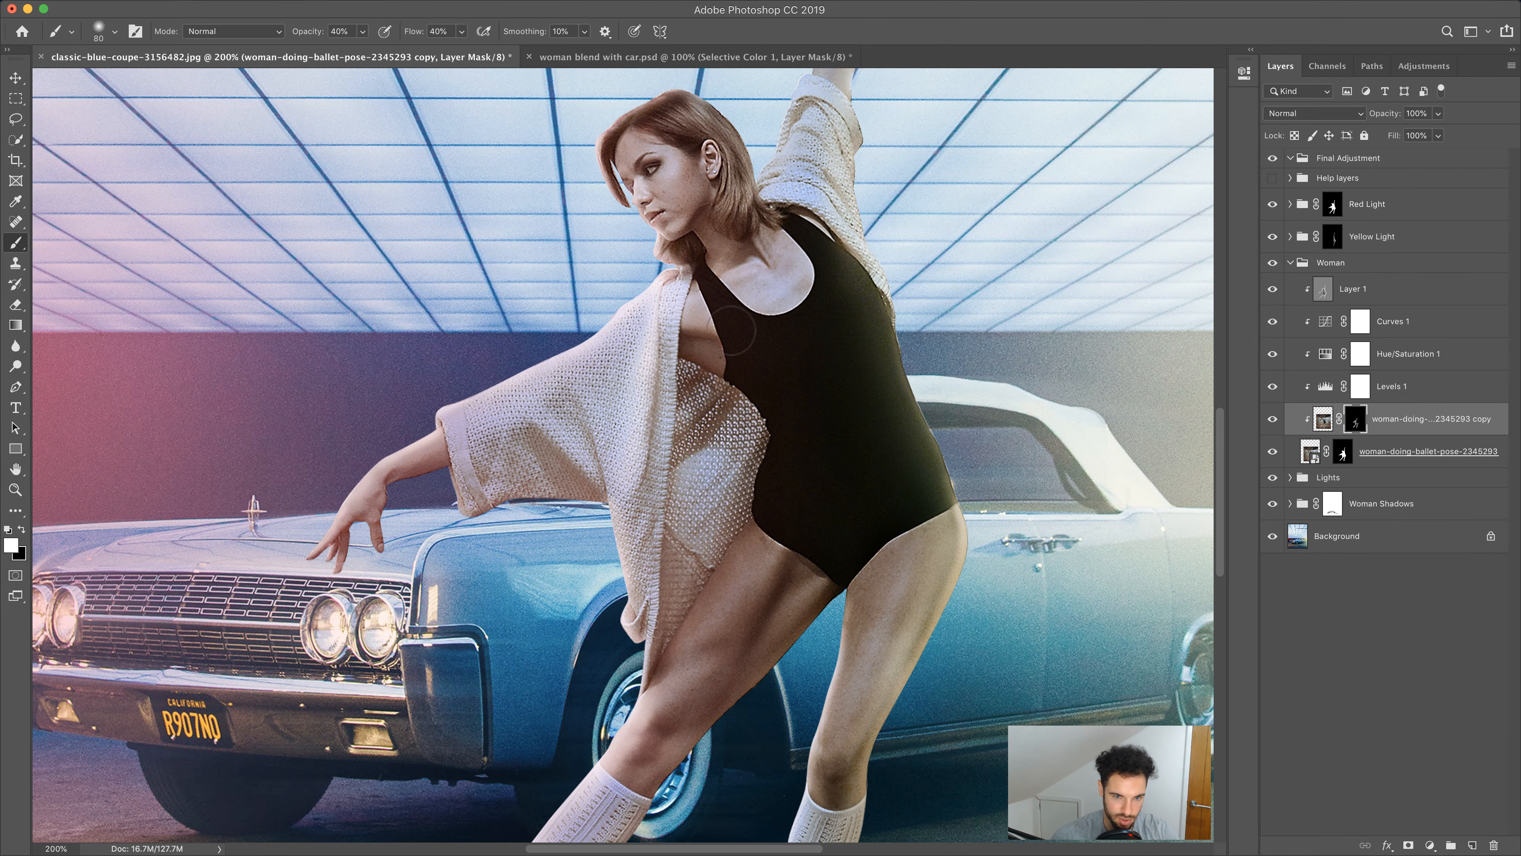
Paint the blurred copy's mask down the torso and sweater with a smaller brush after comparing visibility
{"action": "left_click", "coordinate": [1272, 422]}
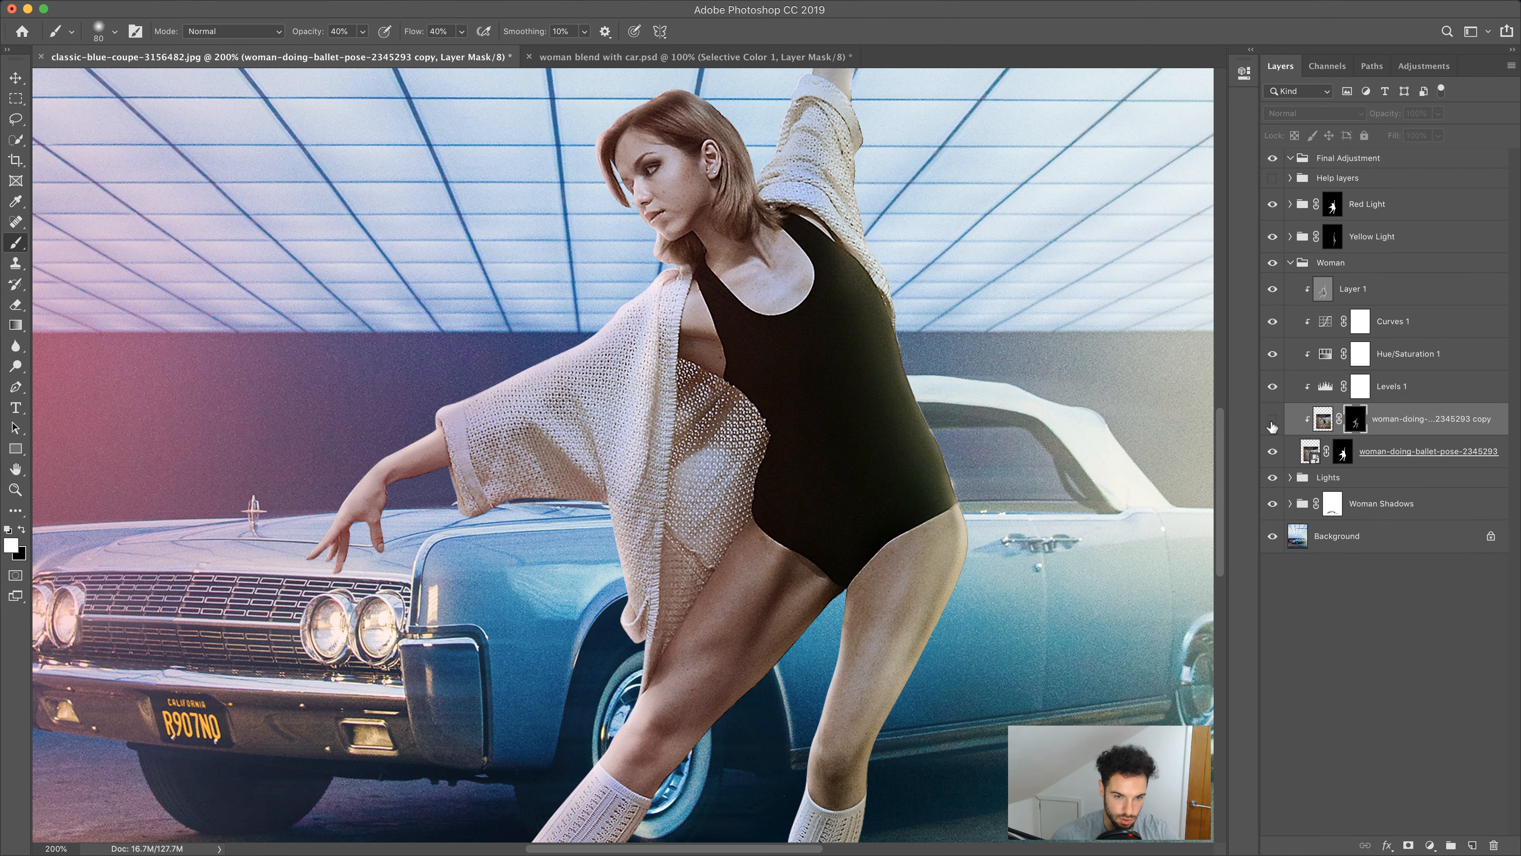
{"action": "left_click", "coordinate": [1273, 422]}
{"action": "left_click", "coordinate": [1272, 423]}
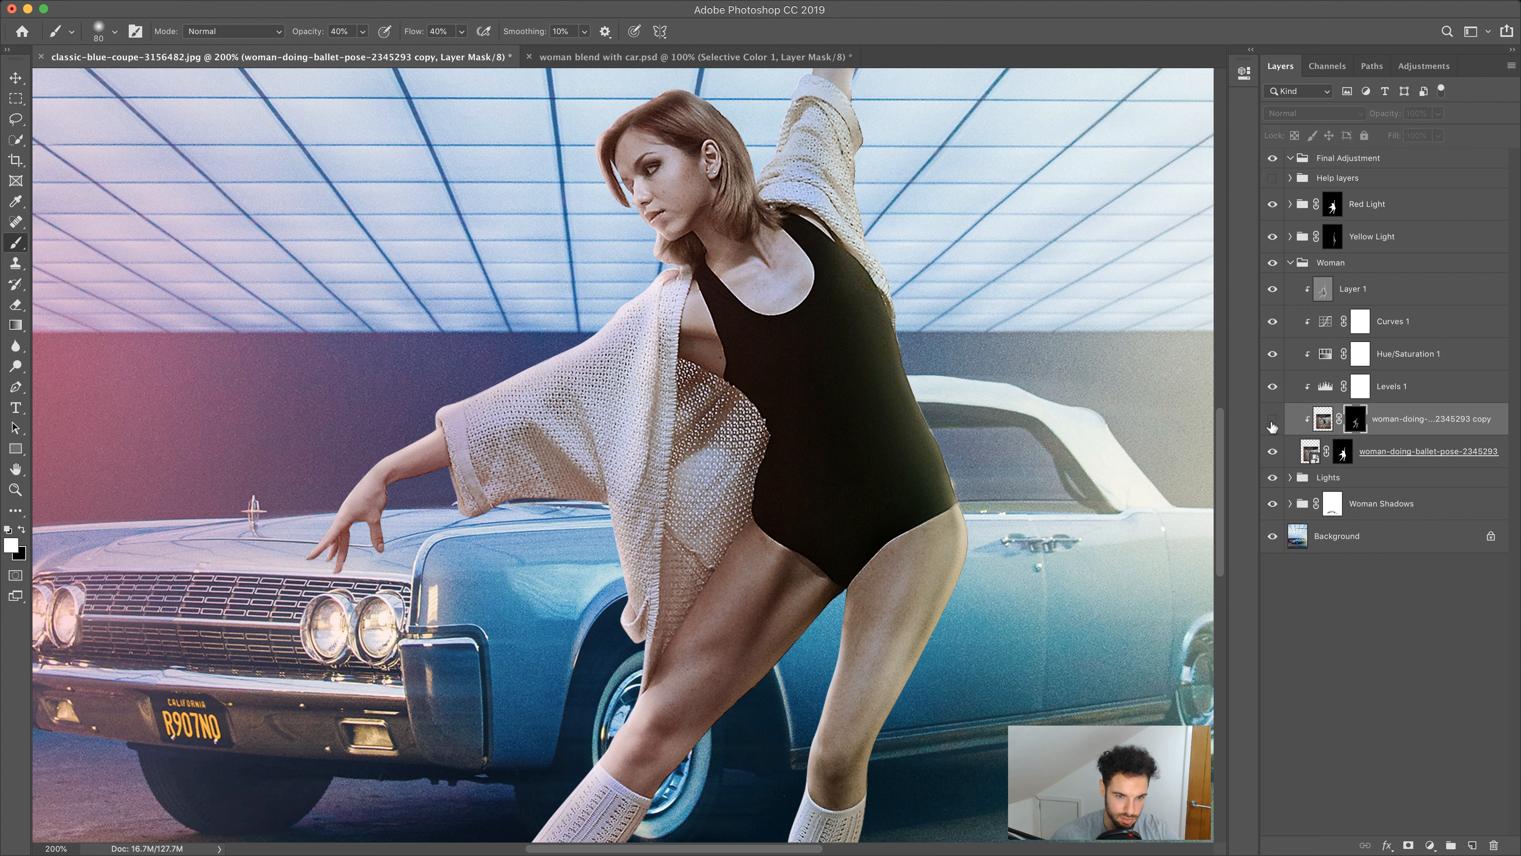
{"action": "key", "text": "bracketright"}
{"action": "key", "text": "bracketright"}
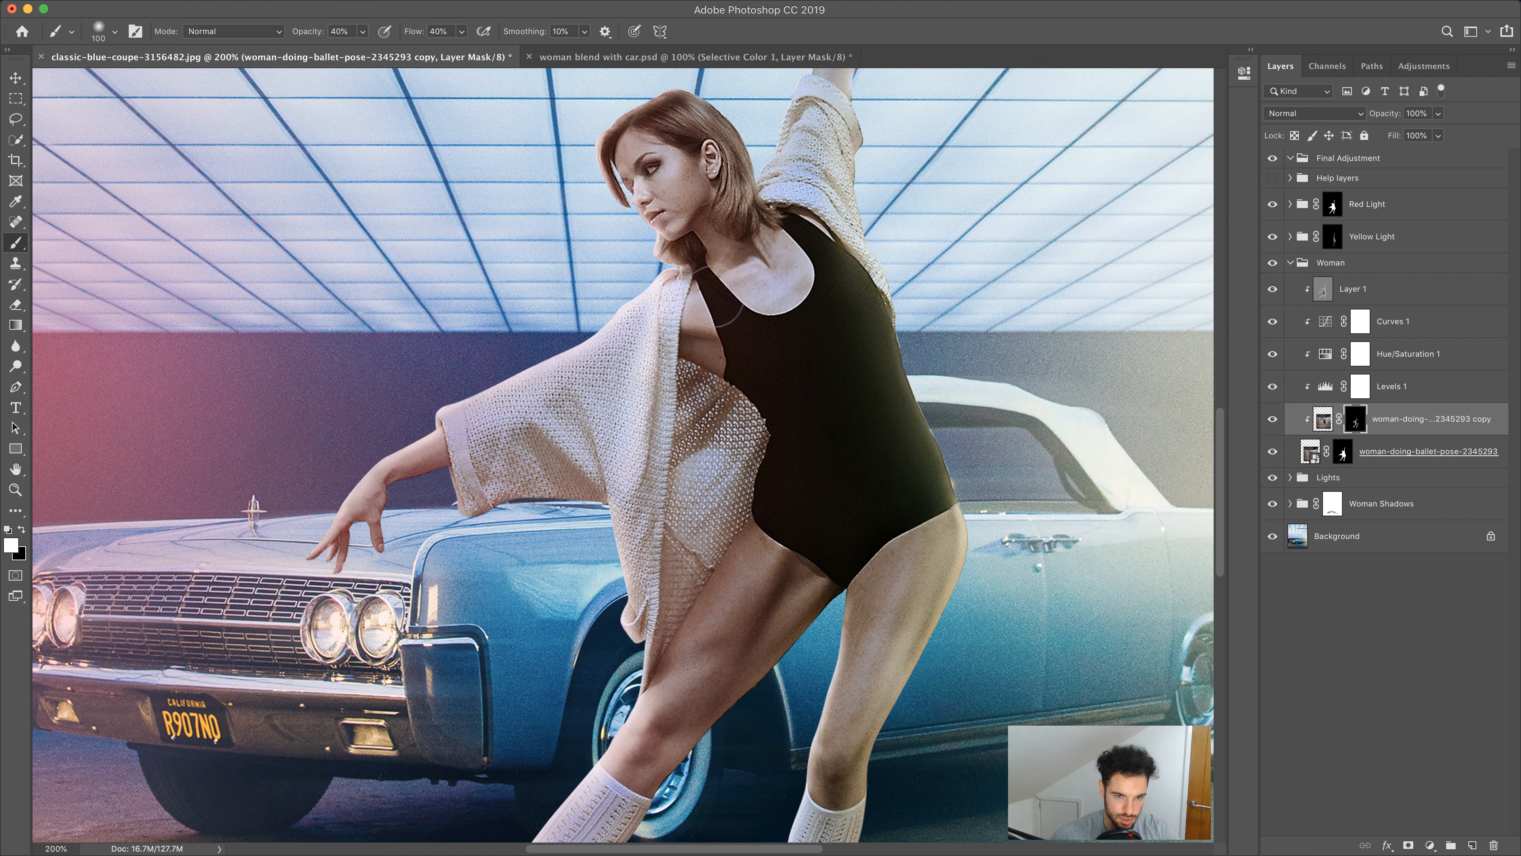
{"action": "key", "text": "bracketleft"}
{"action": "key", "text": "bracketleft"}
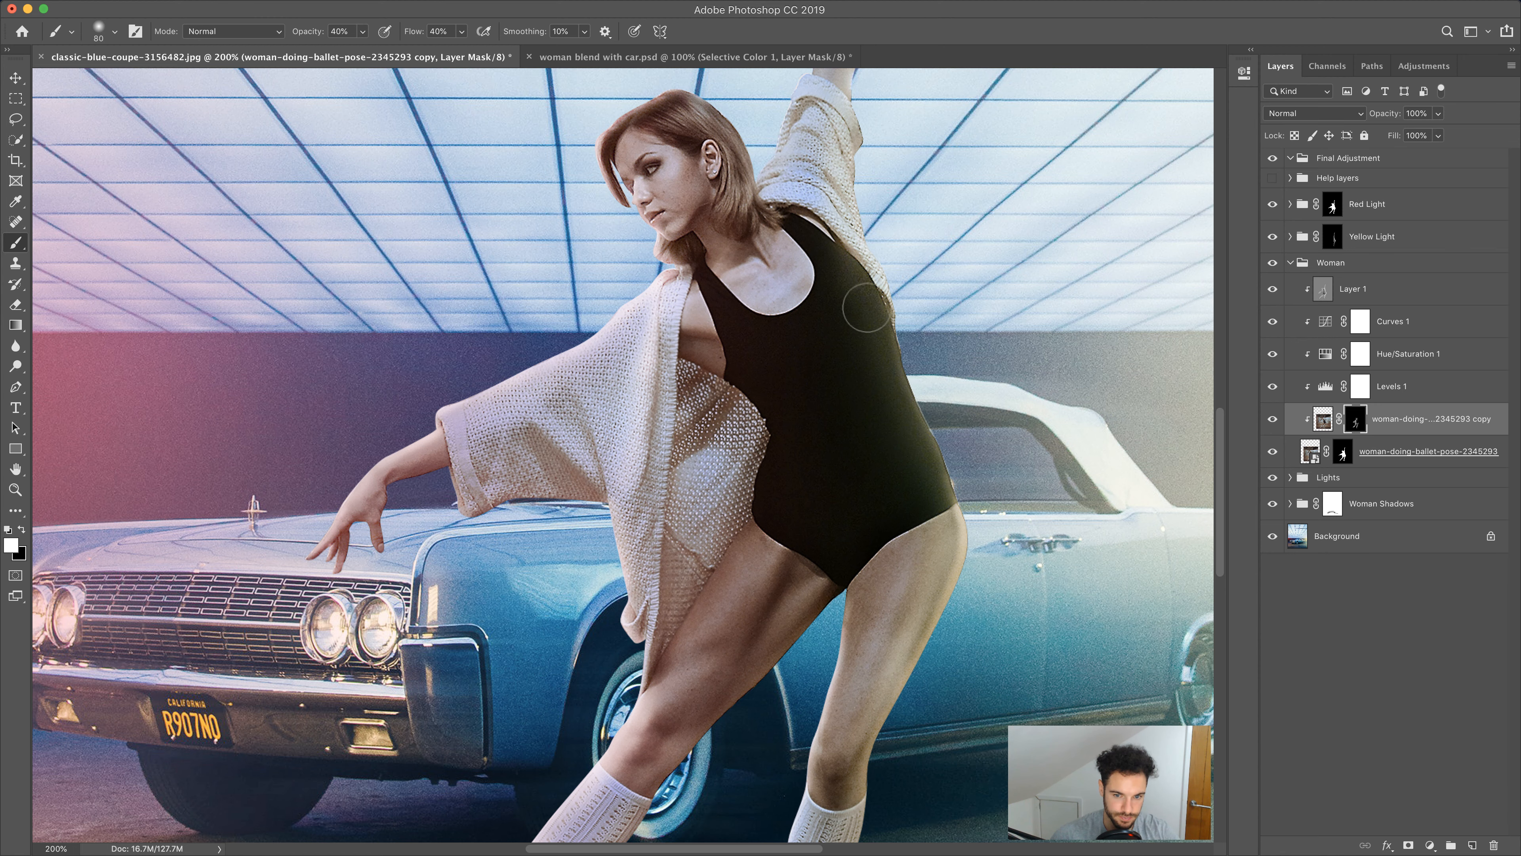
{"action": "left_click_drag", "start_coordinate": [750, 541], "coordinate": [874, 197]}
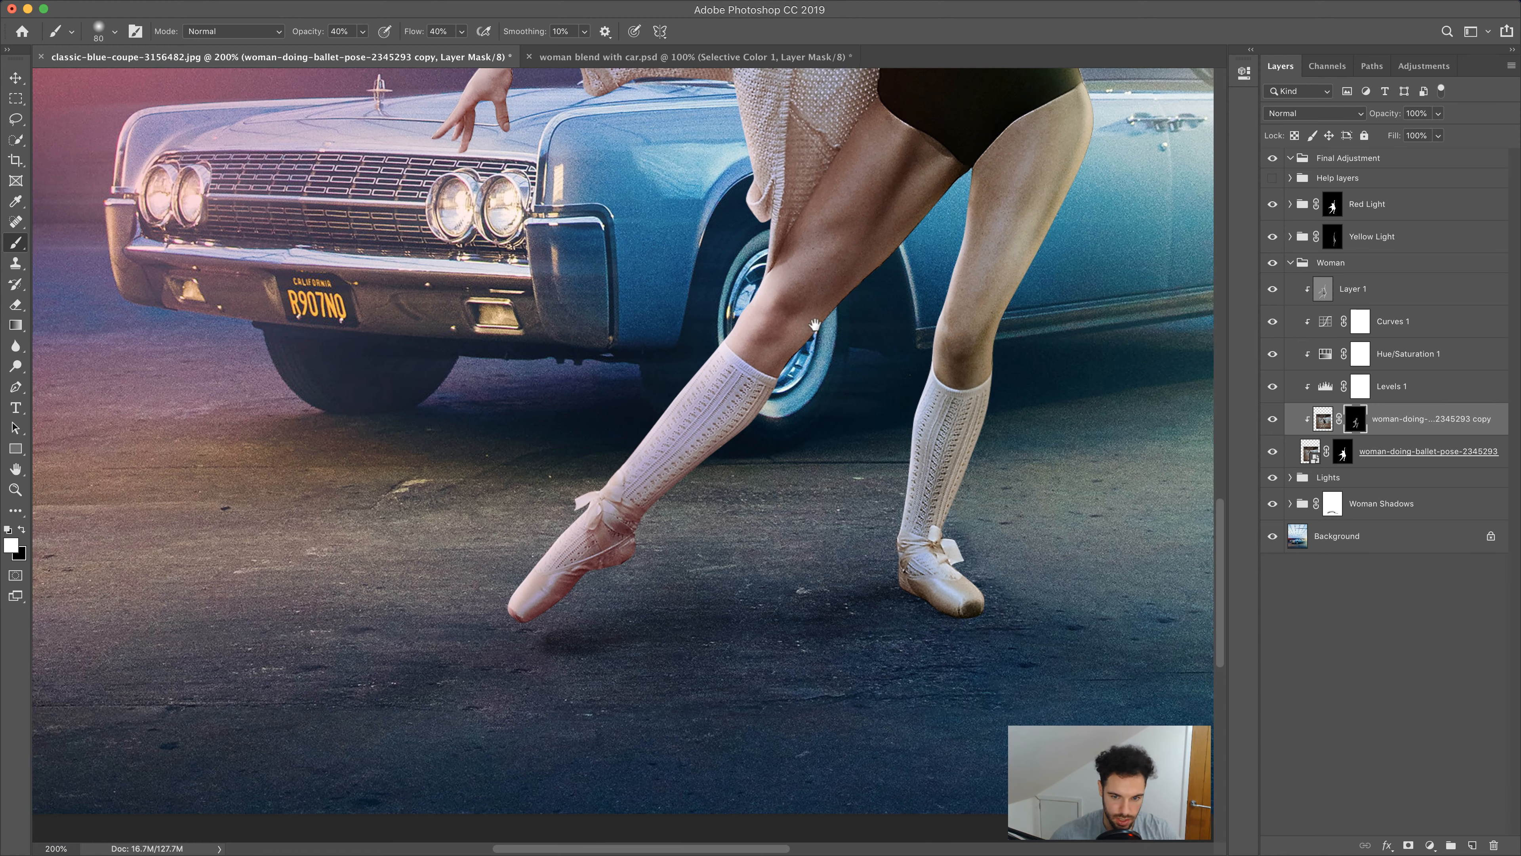
Zoom out to 100% and toggle the blurred copy's visibility to compare the whole figure, then reselect the Brush
{"action": "key", "text": "z"}
{"action": "left_click", "coordinate": [178, 466], "text": "alt"}
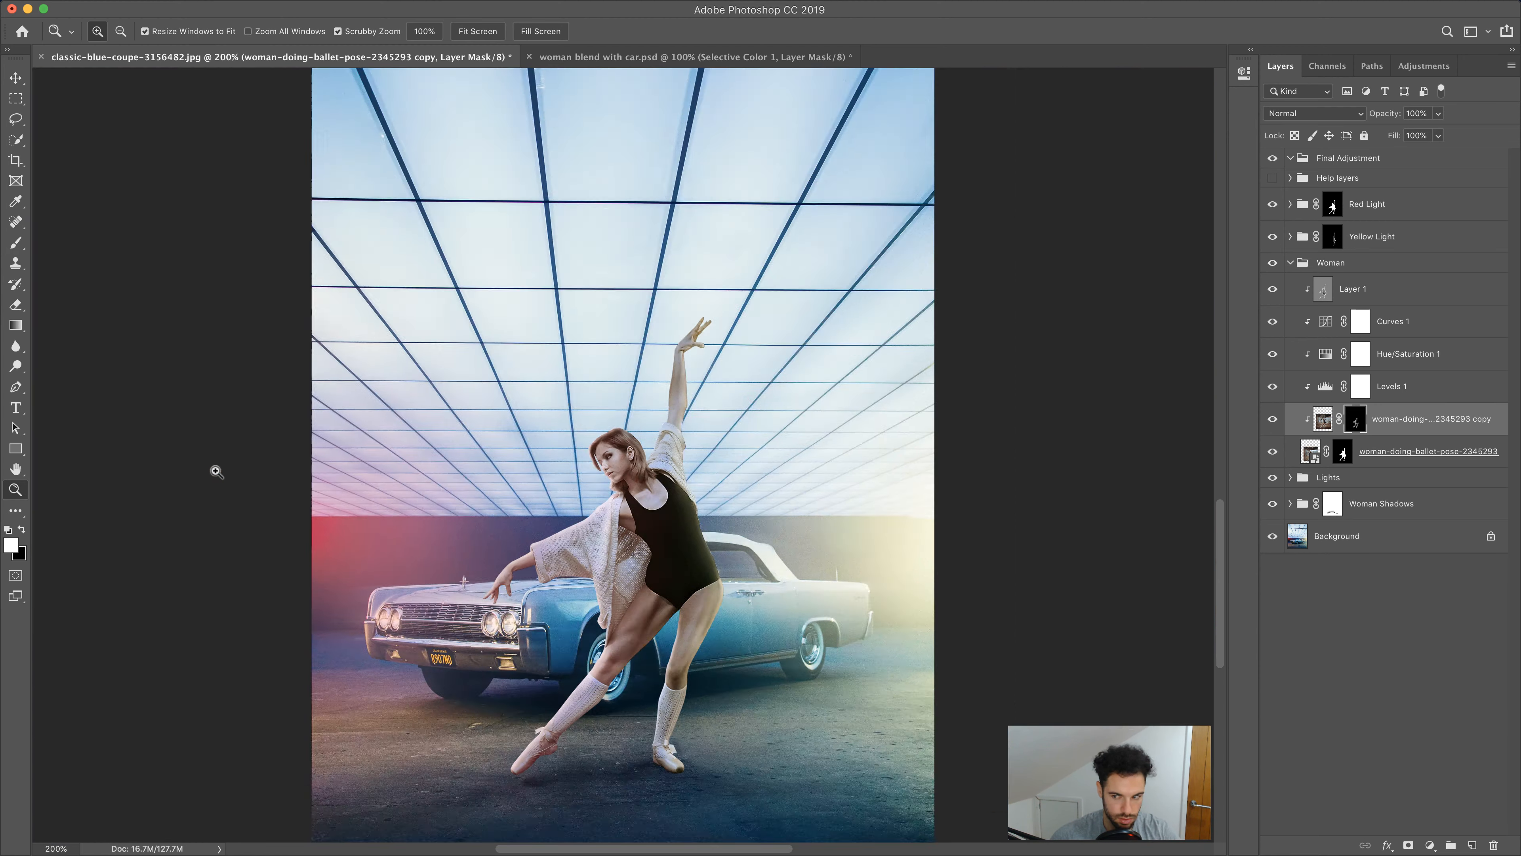
{"action": "left_click_drag", "start_coordinate": [727, 490], "coordinate": [695, 361]}
{"action": "left_click", "coordinate": [1274, 420]}
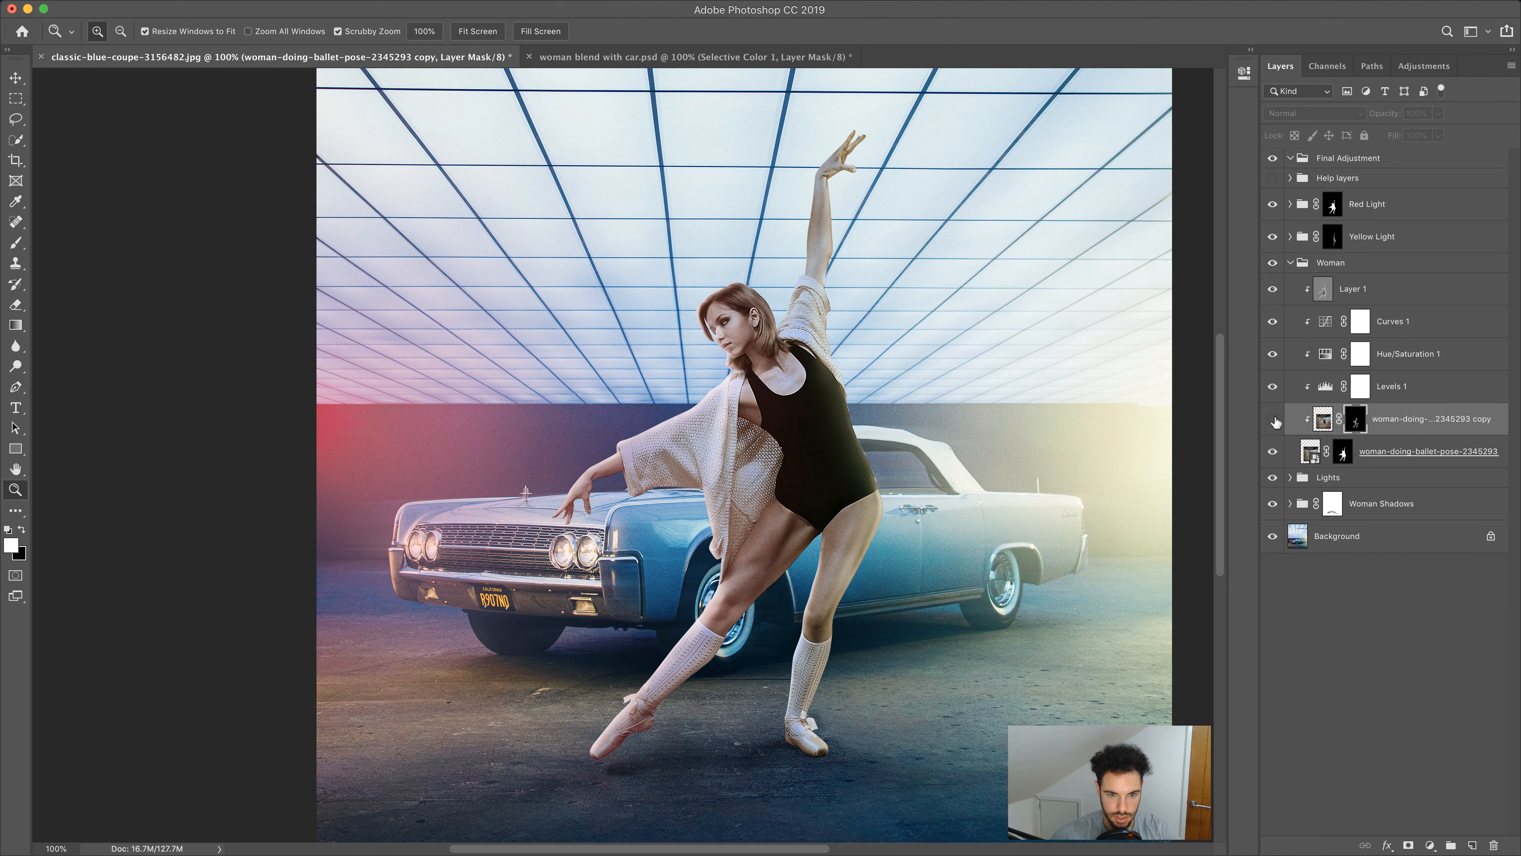
{"action": "left_click", "coordinate": [1274, 420]}
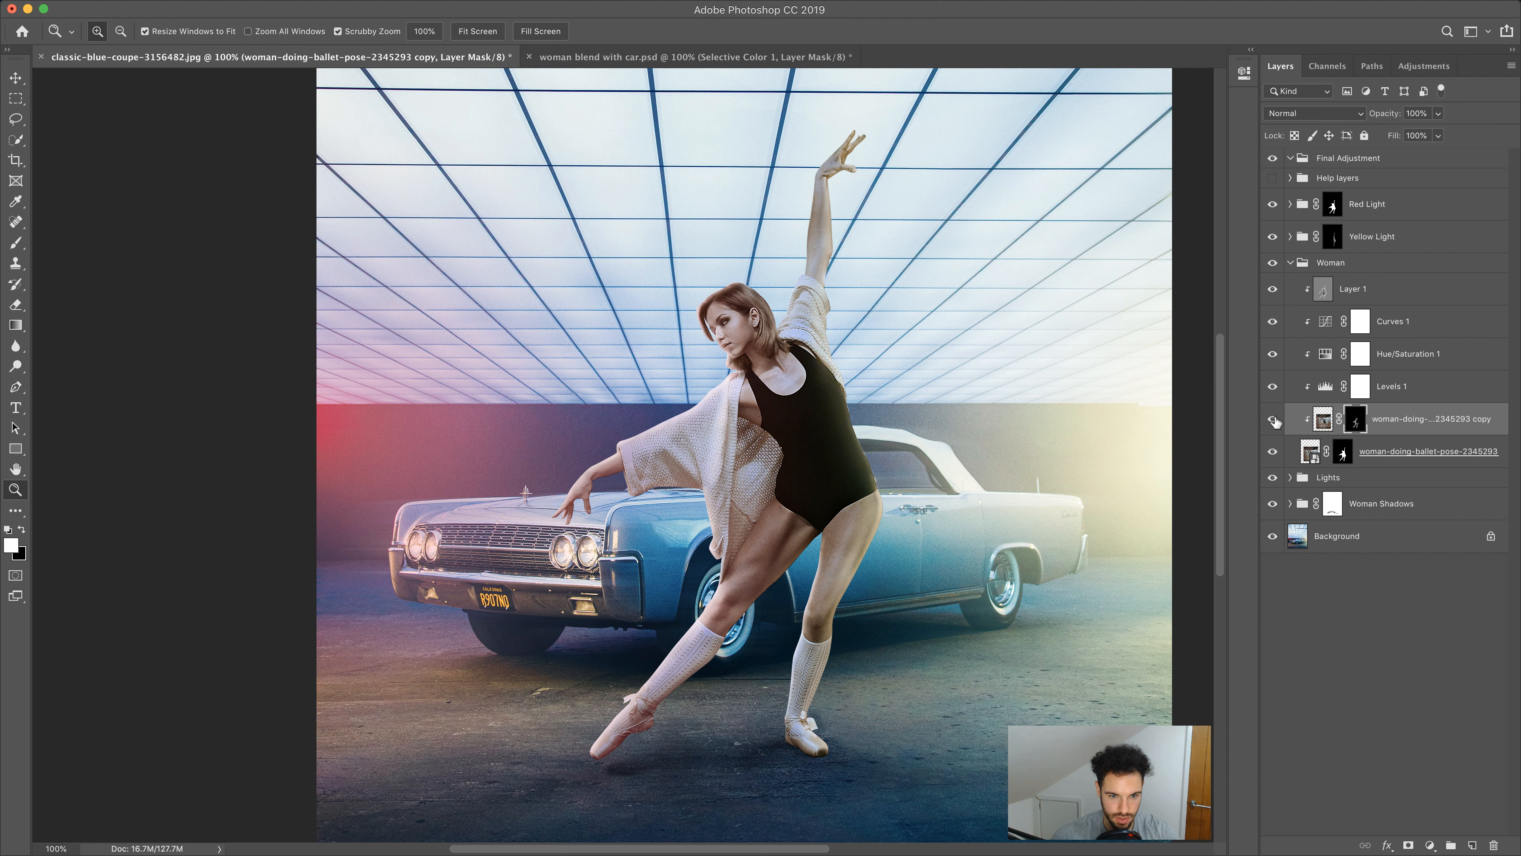
{"action": "left_click", "coordinate": [1274, 420]}
{"action": "left_click", "coordinate": [1274, 419]}
{"action": "left_click", "coordinate": [16, 242]}
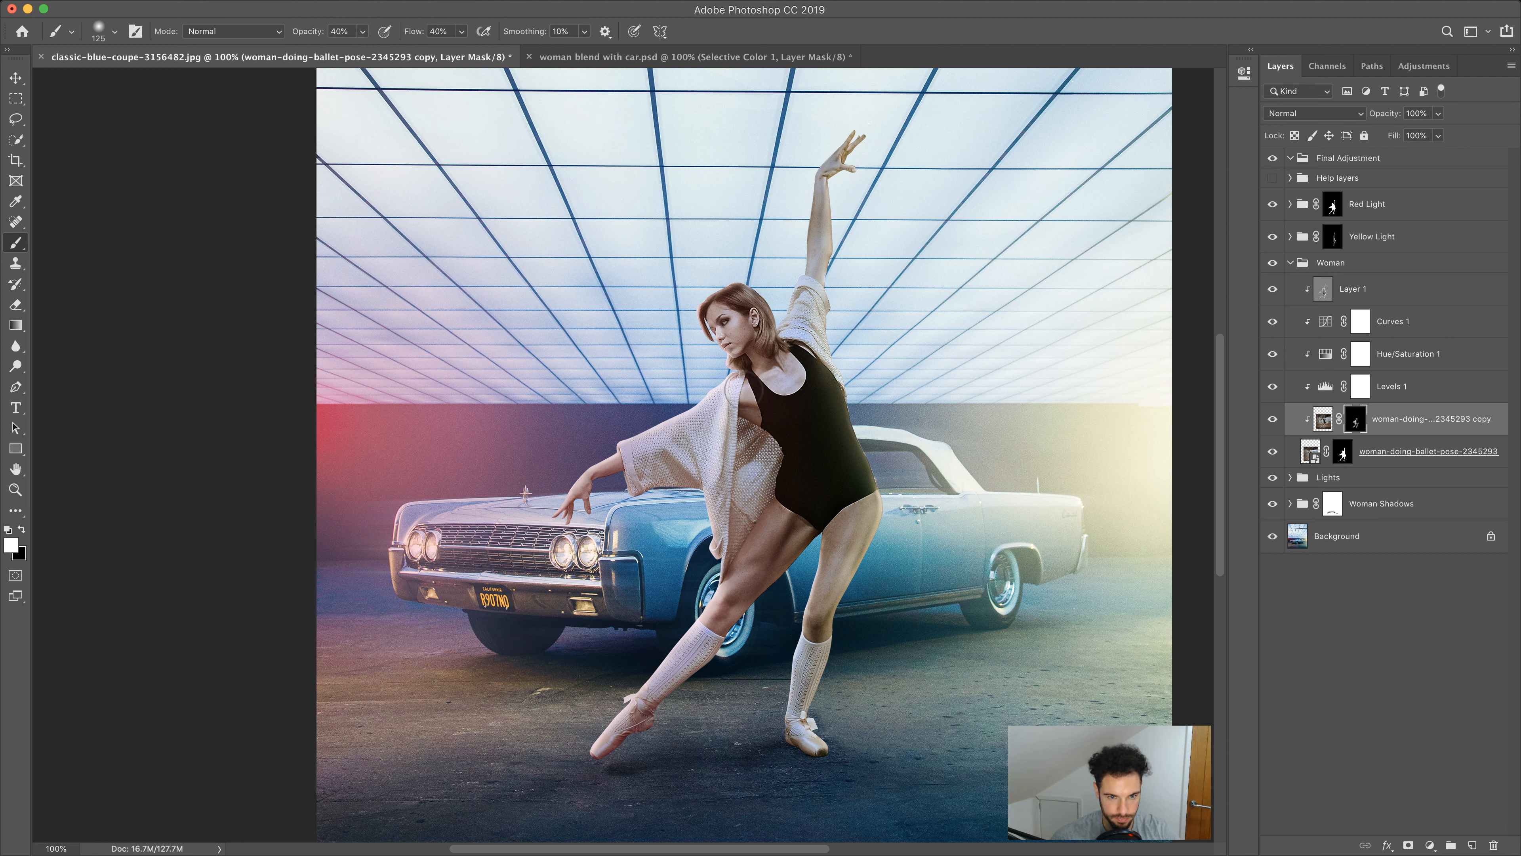
{"action": "left_click", "coordinate": [1273, 420]}
{"action": "left_click", "coordinate": [1273, 420]}
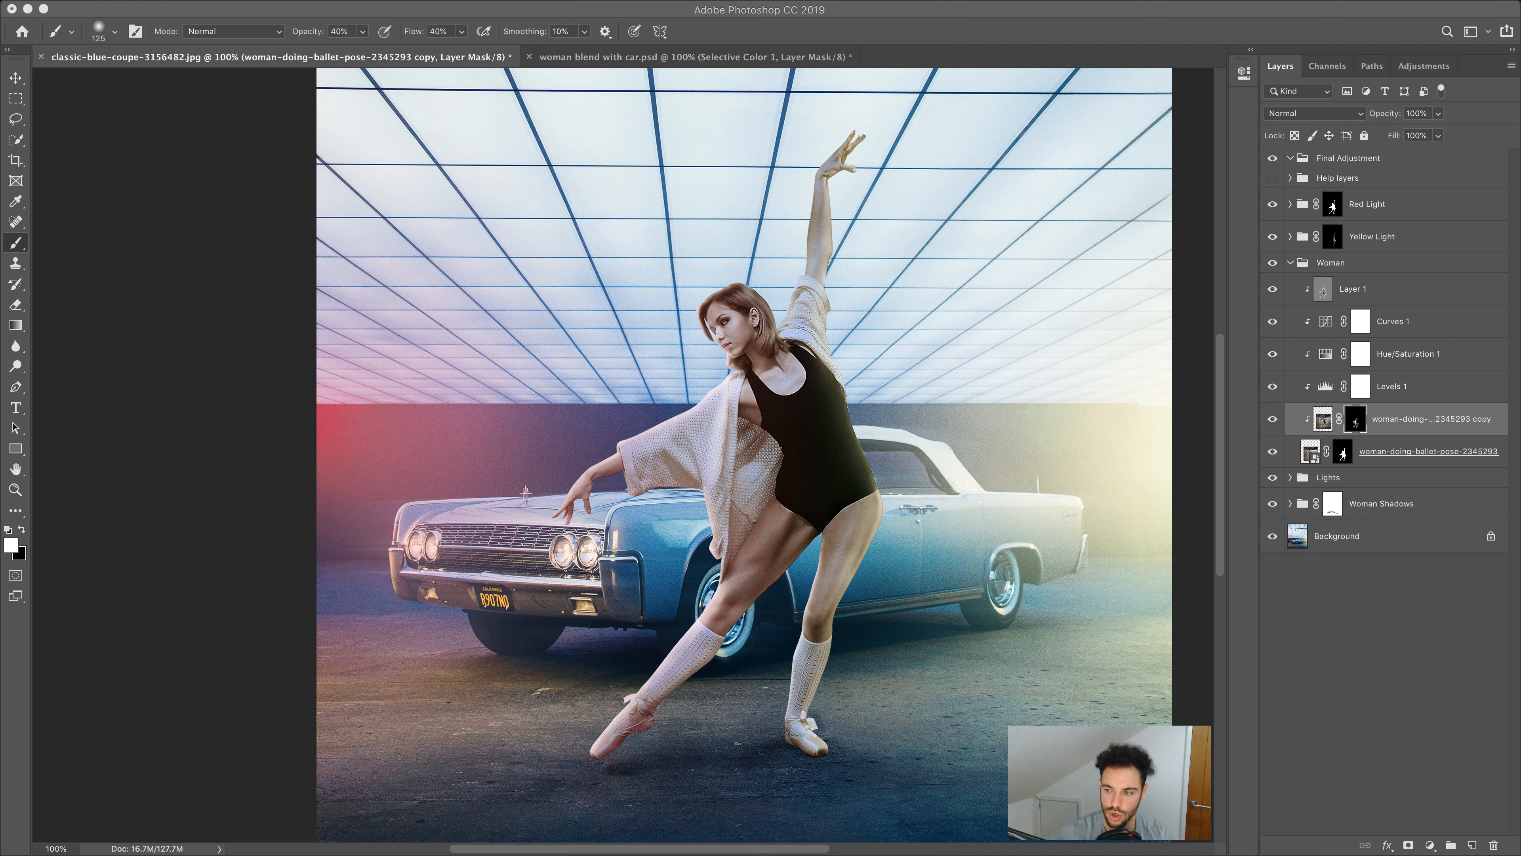
Add a Selective Color adjustment layer inside the Final Adjustment group
{"action": "left_click", "coordinate": [1321, 159]}
{"action": "left_click", "coordinate": [1430, 845]}
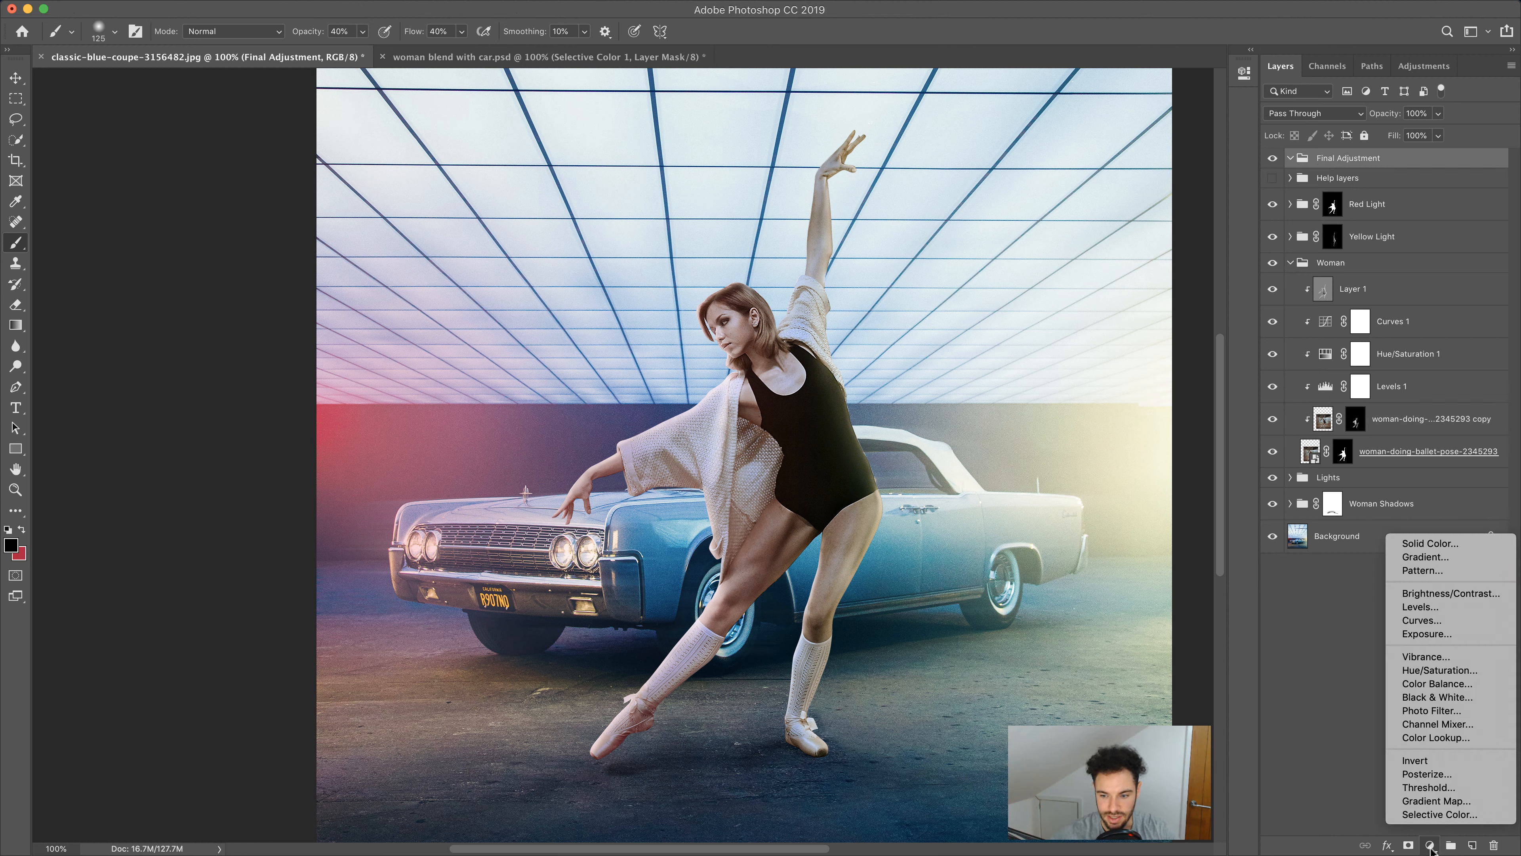
{"action": "left_click", "coordinate": [1438, 814]}
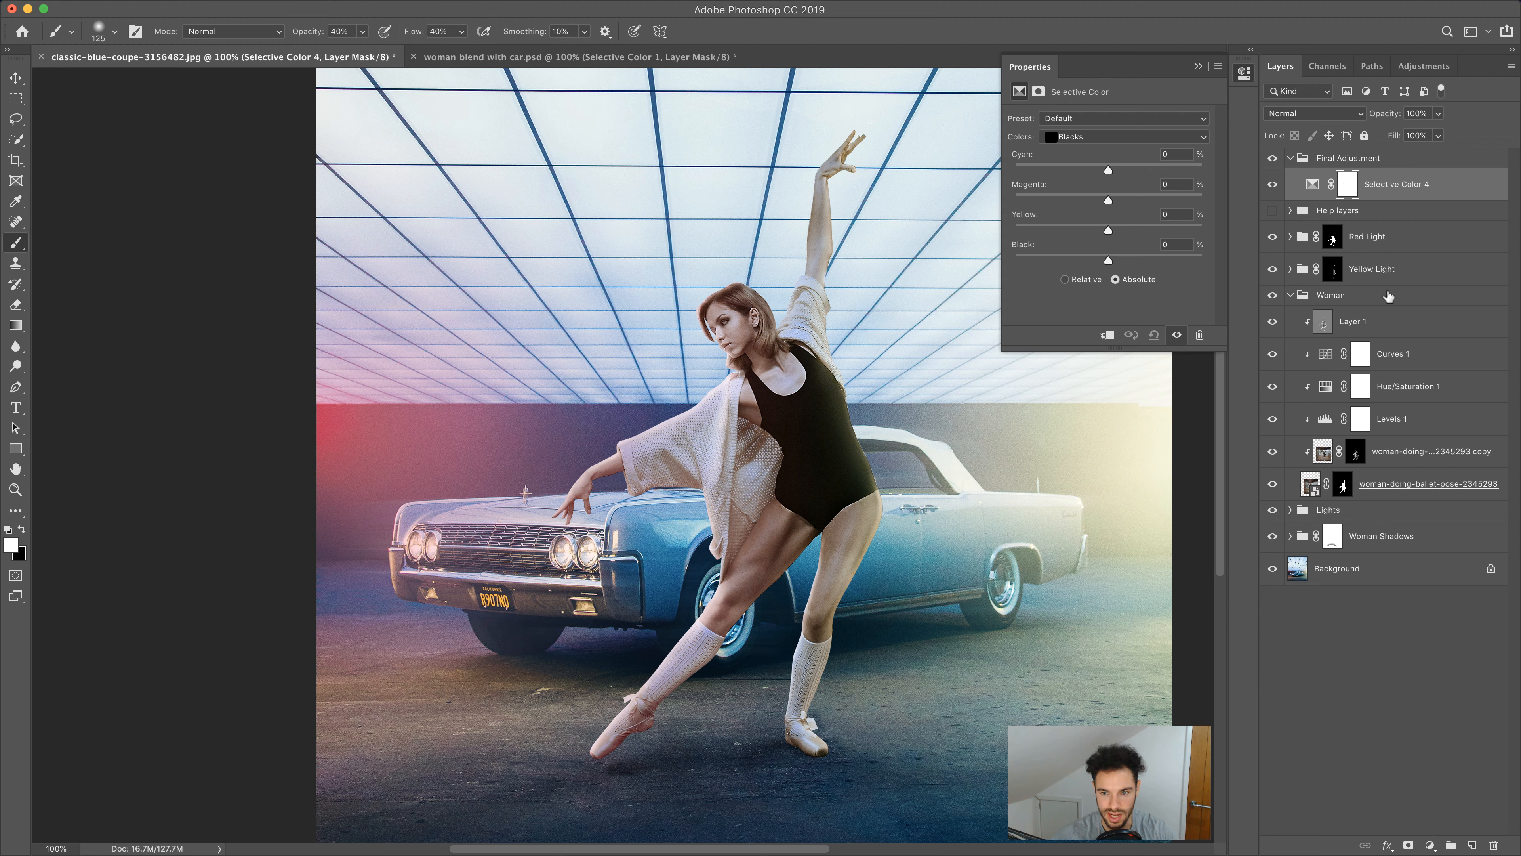
Set the Selective Color Reds to cyan -18, magenta +8, yellow -36 and black -16
{"action": "left_click", "coordinate": [1291, 295]}
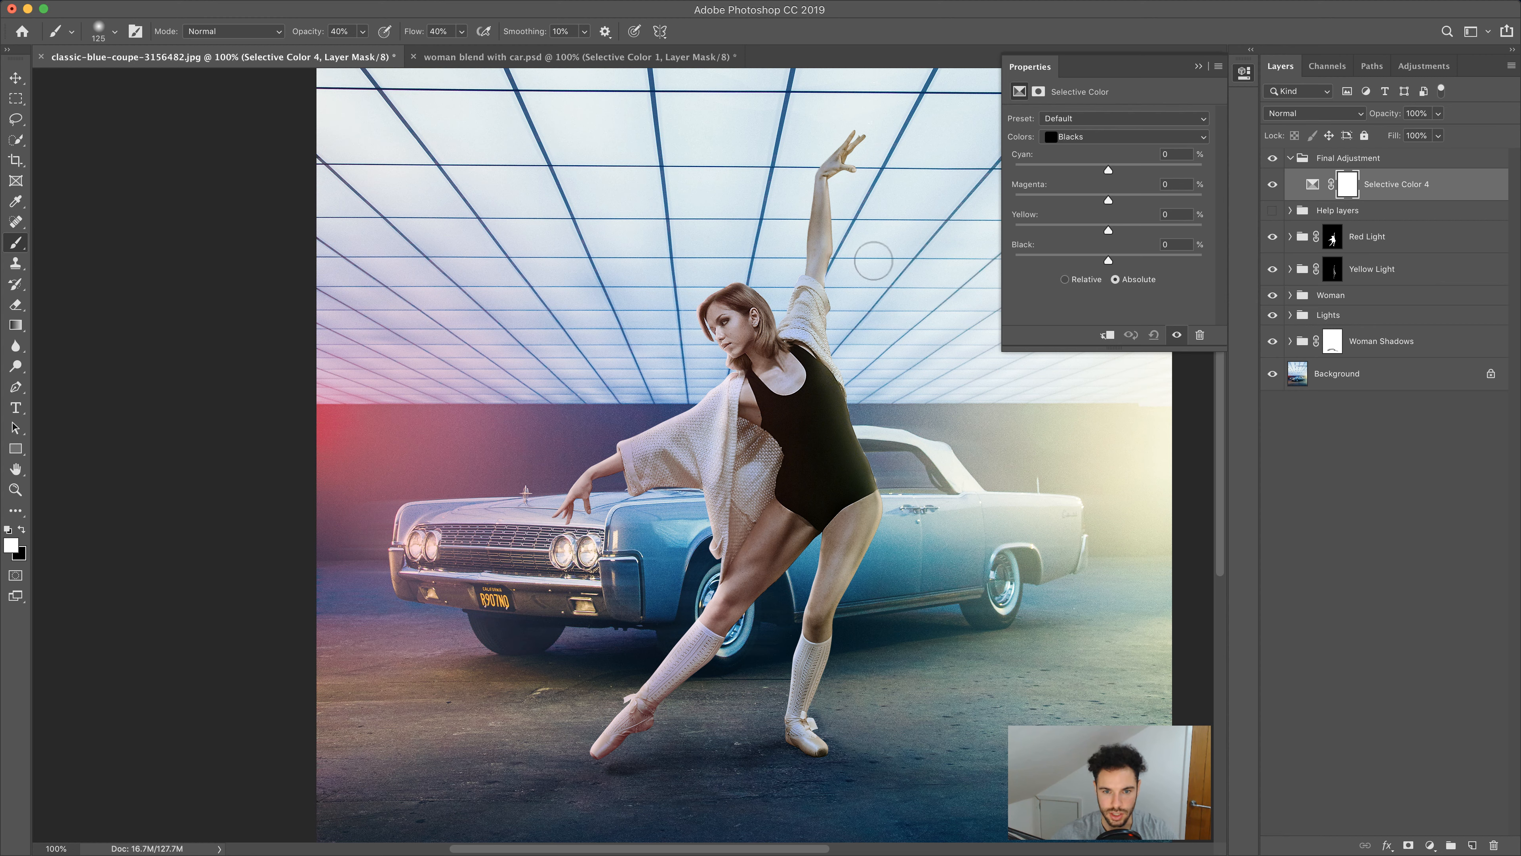
{"action": "left_click_drag", "start_coordinate": [830, 271], "coordinate": [661, 240]}
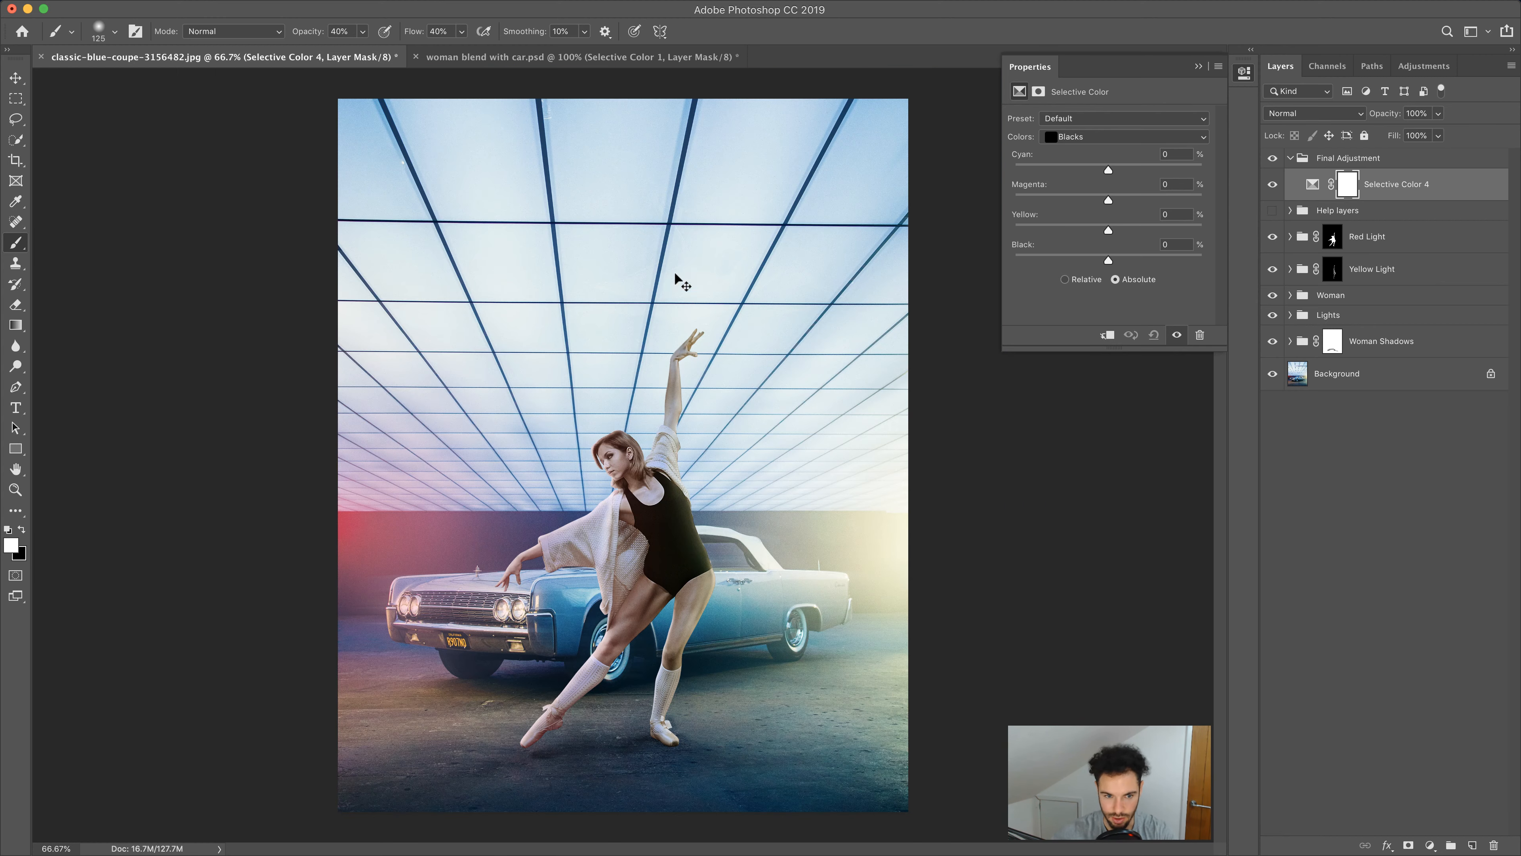
{"action": "key", "text": "super+minus"}
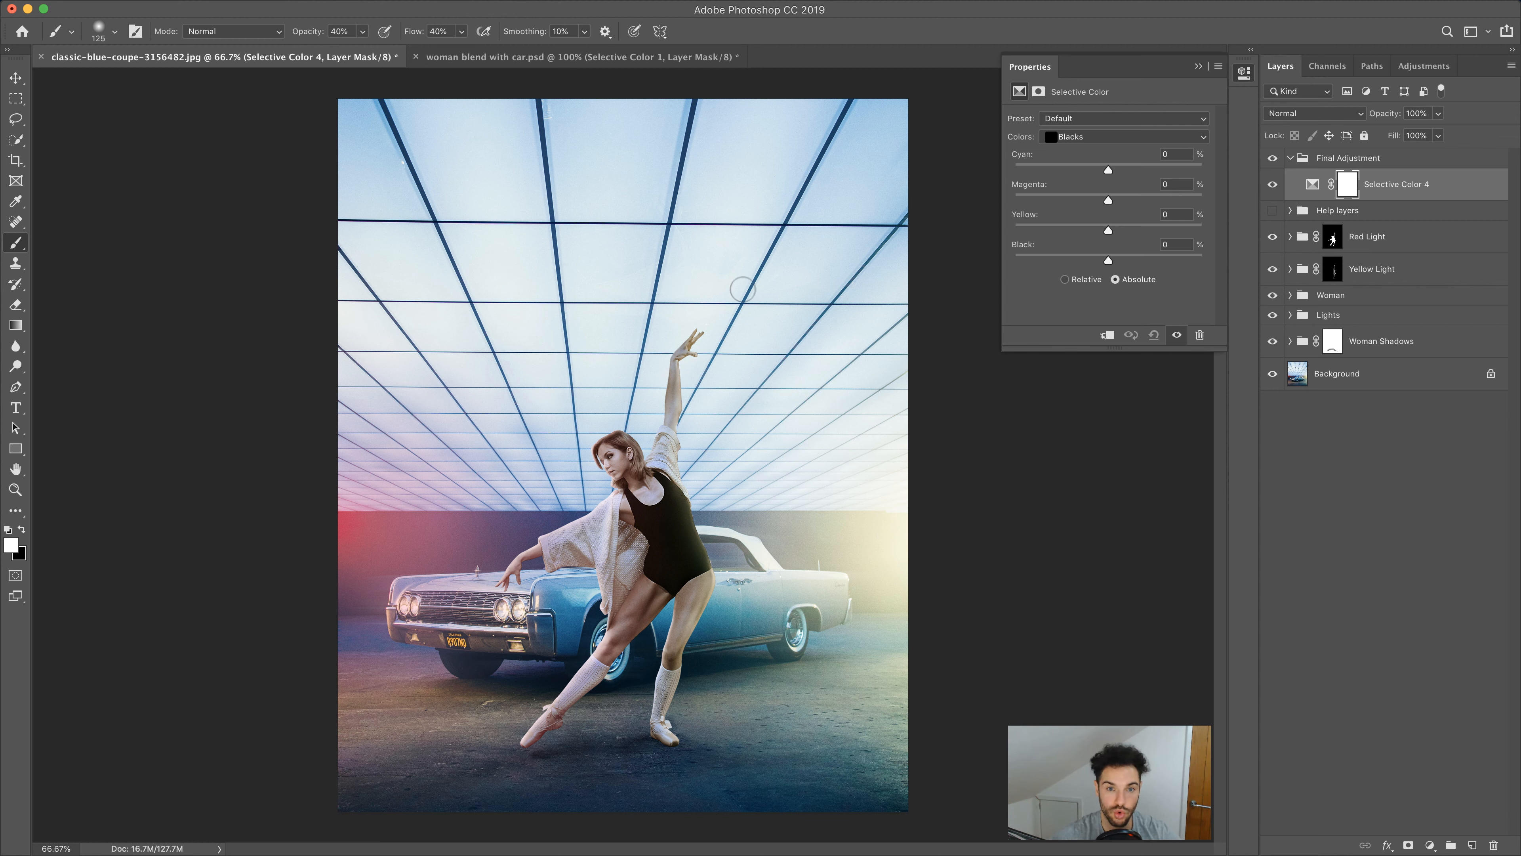
{"action": "left_click", "coordinate": [1126, 138]}
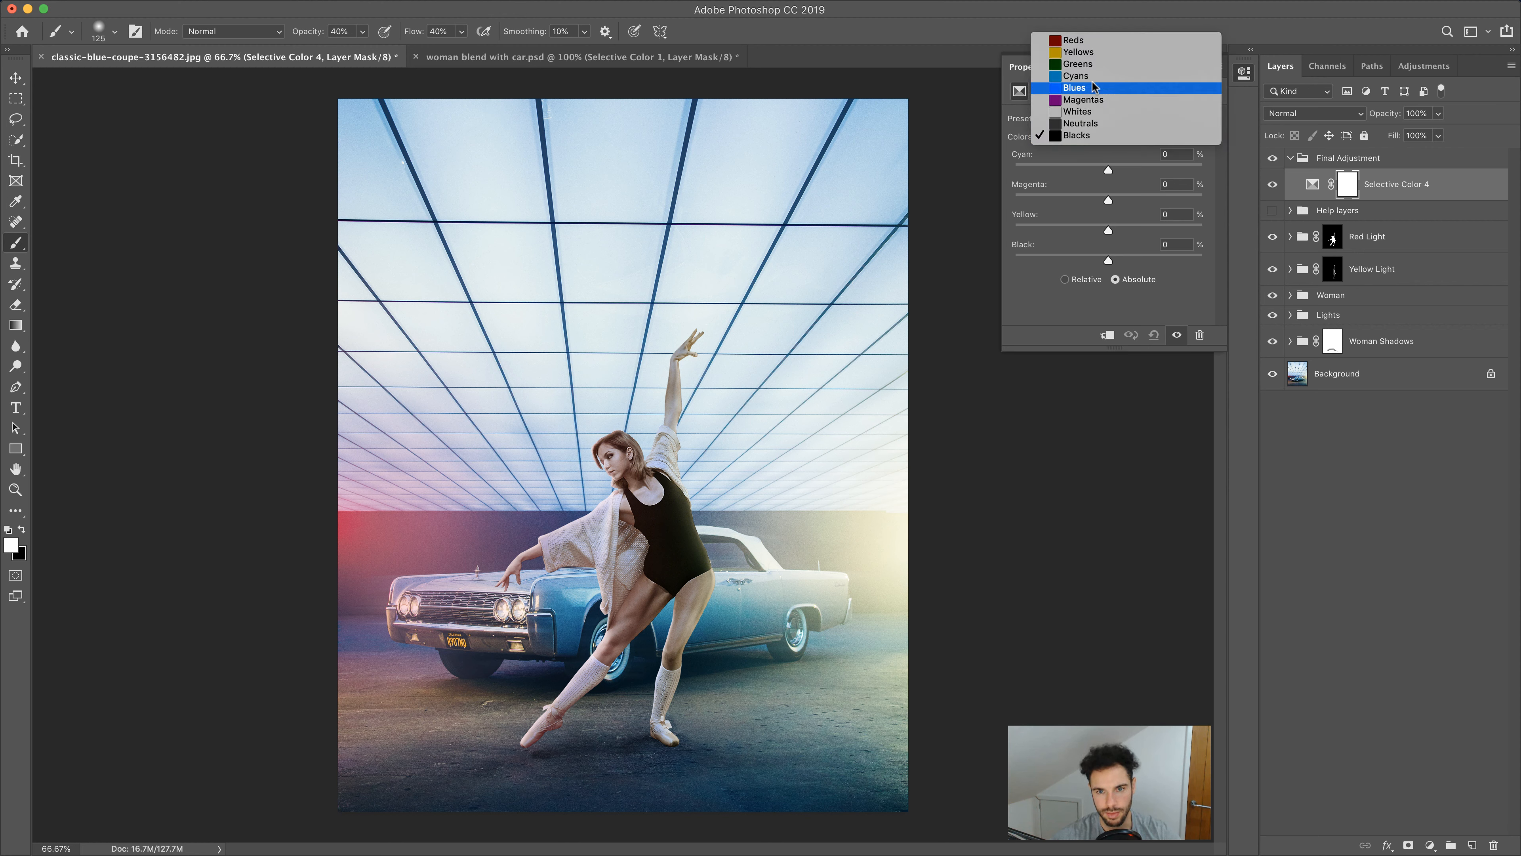
{"action": "left_click", "coordinate": [1075, 40]}
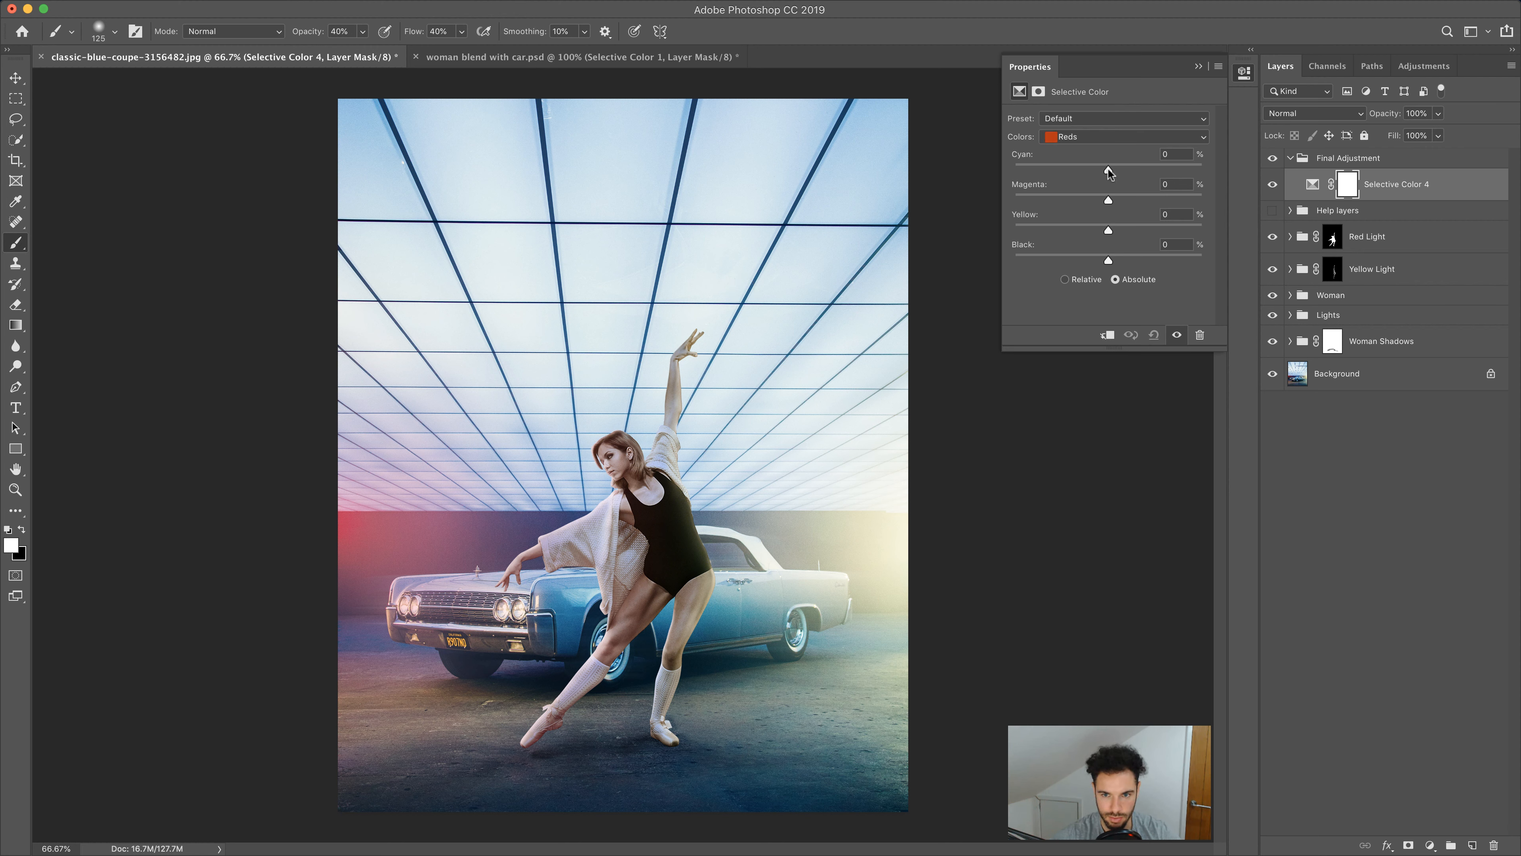
{"action": "left_click_drag", "start_coordinate": [1109, 172], "coordinate": [1024, 175]}
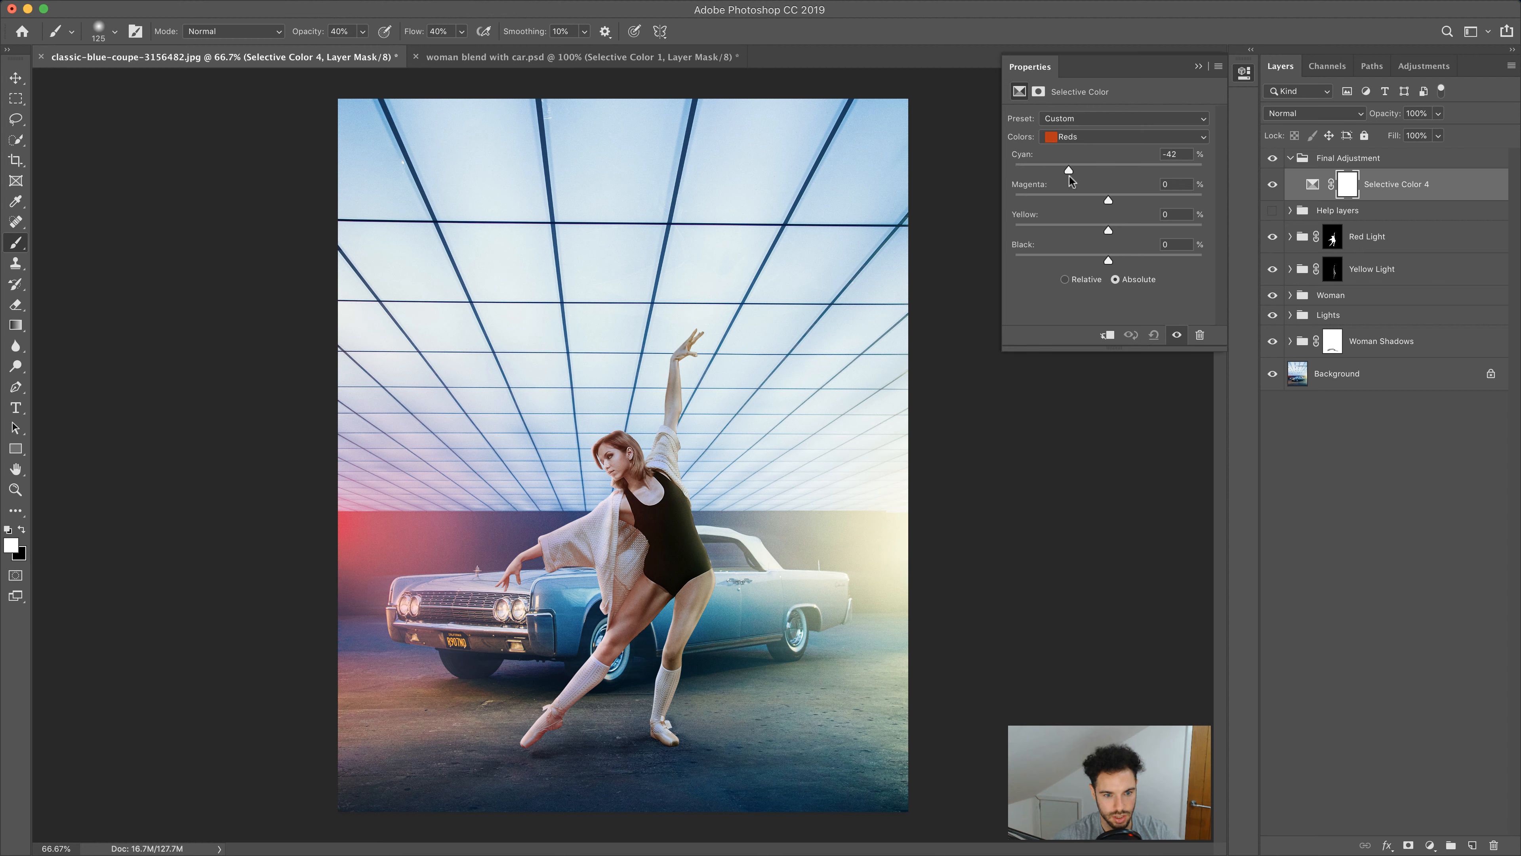
{"action": "mouse_move", "coordinate": [1082, 176]}
{"action": "left_mouse_down"}
{"action": "mouse_move", "coordinate": [1150, 201]}
{"action": "mouse_move", "coordinate": [1074, 202]}
{"action": "mouse_move", "coordinate": [1121, 198]}
{"action": "mouse_move", "coordinate": [1092, 173]}
{"action": "left_mouse_up"}
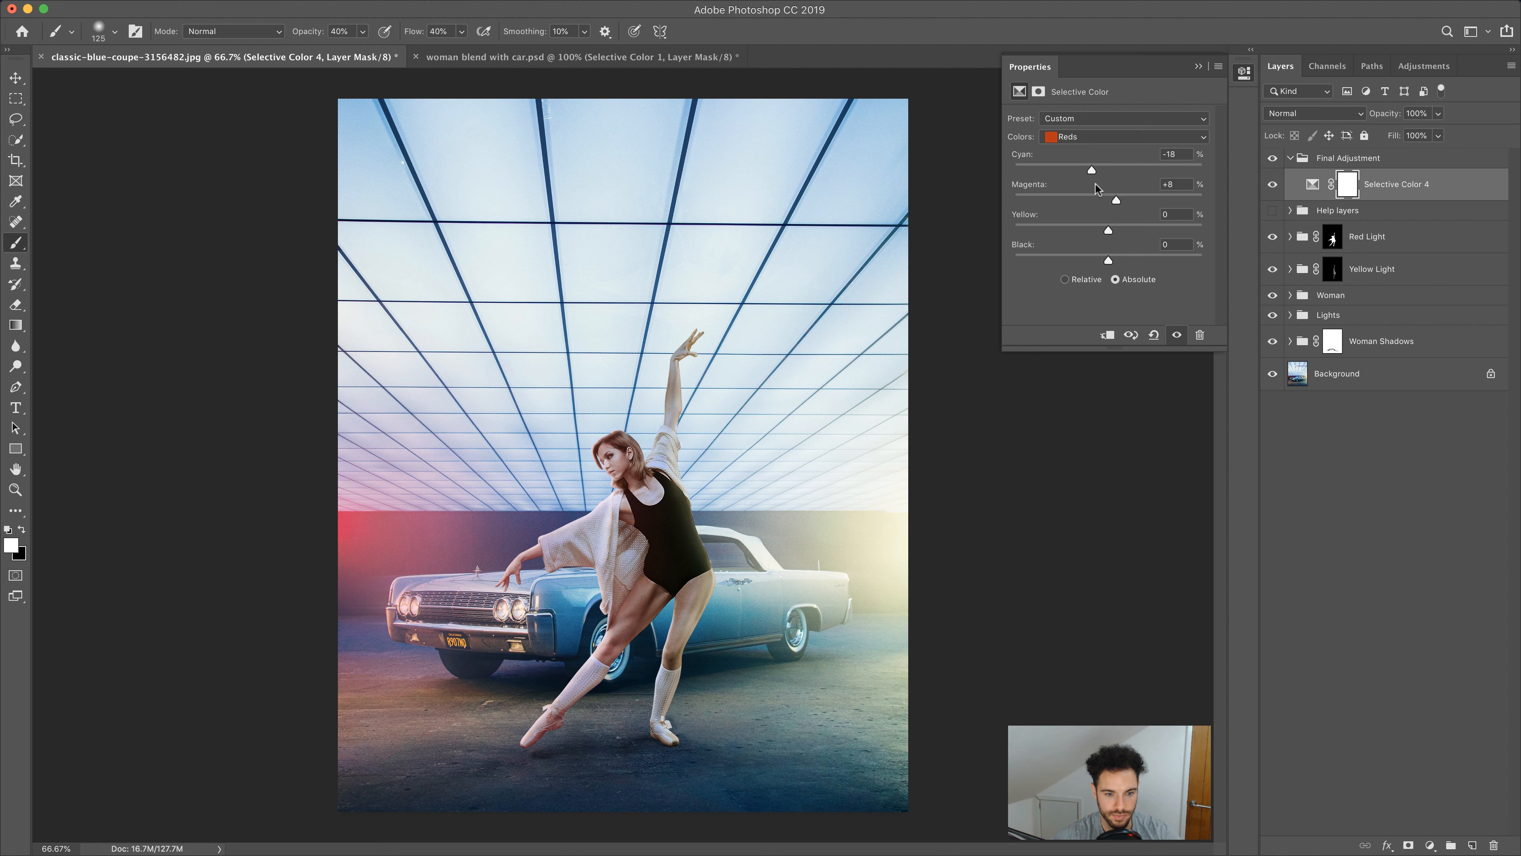
{"action": "left_click_drag", "start_coordinate": [1109, 231], "coordinate": [1094, 259]}
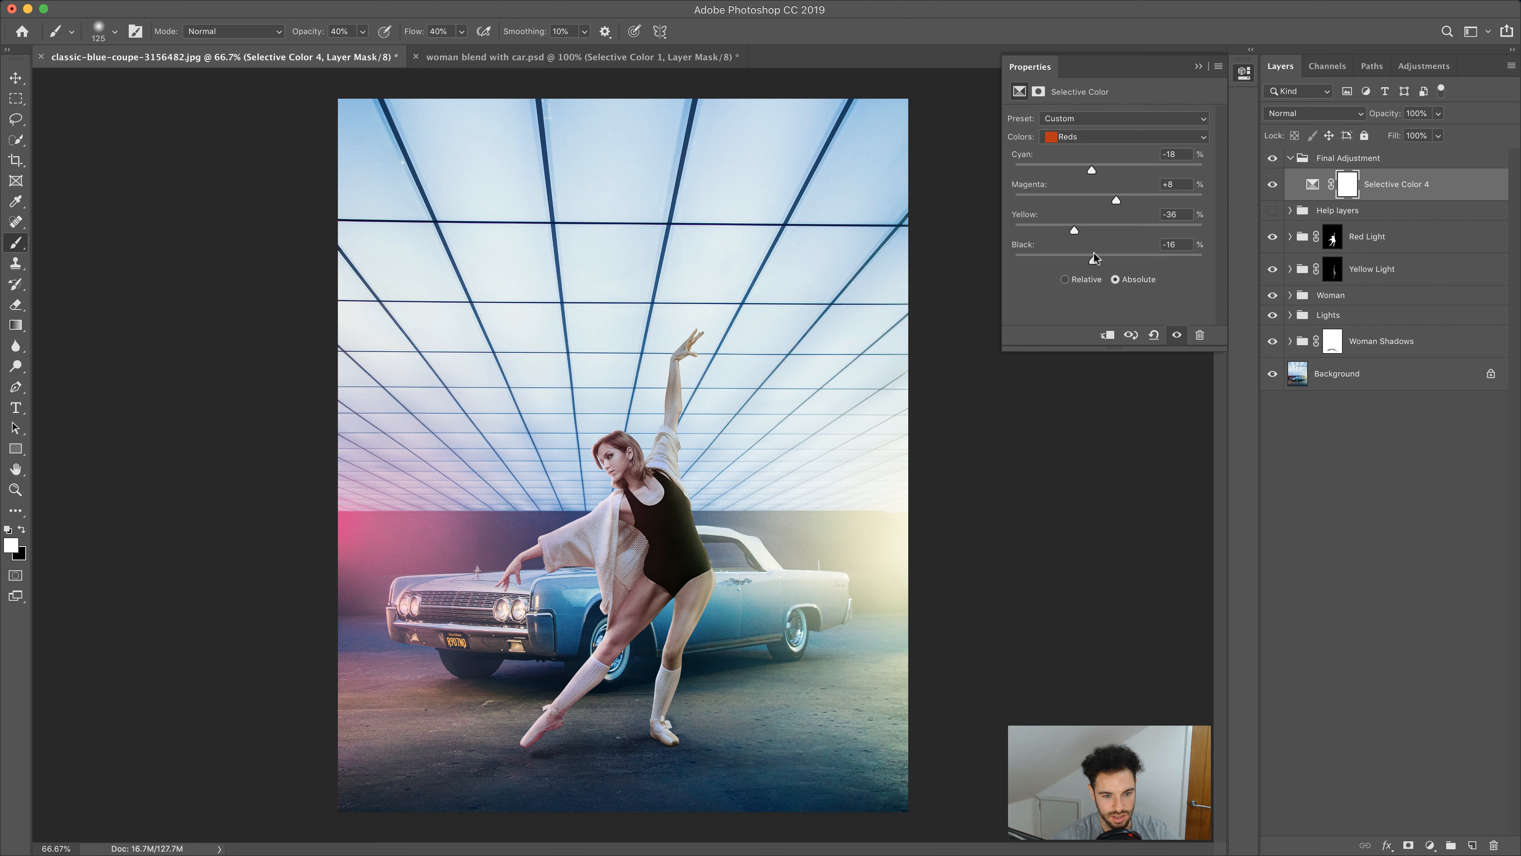
Set the Selective Color Yellows to cyan -21, magenta -24, yellow -29 and black -39
{"action": "left_click", "coordinate": [1098, 137]}
{"action": "left_click", "coordinate": [1095, 147]}
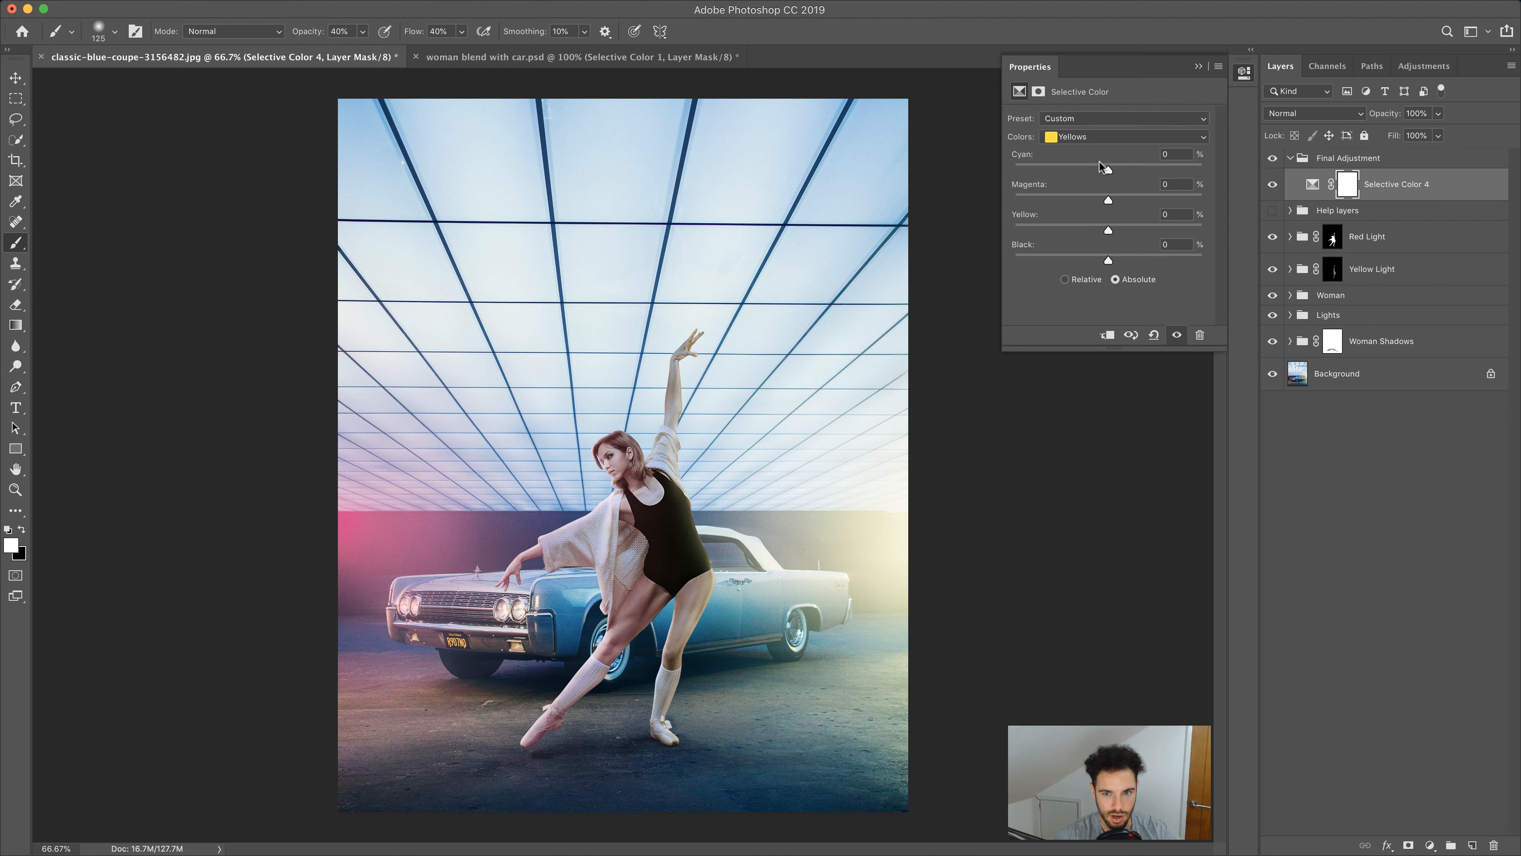
{"action": "left_click_drag", "start_coordinate": [1108, 173], "coordinate": [1056, 173]}
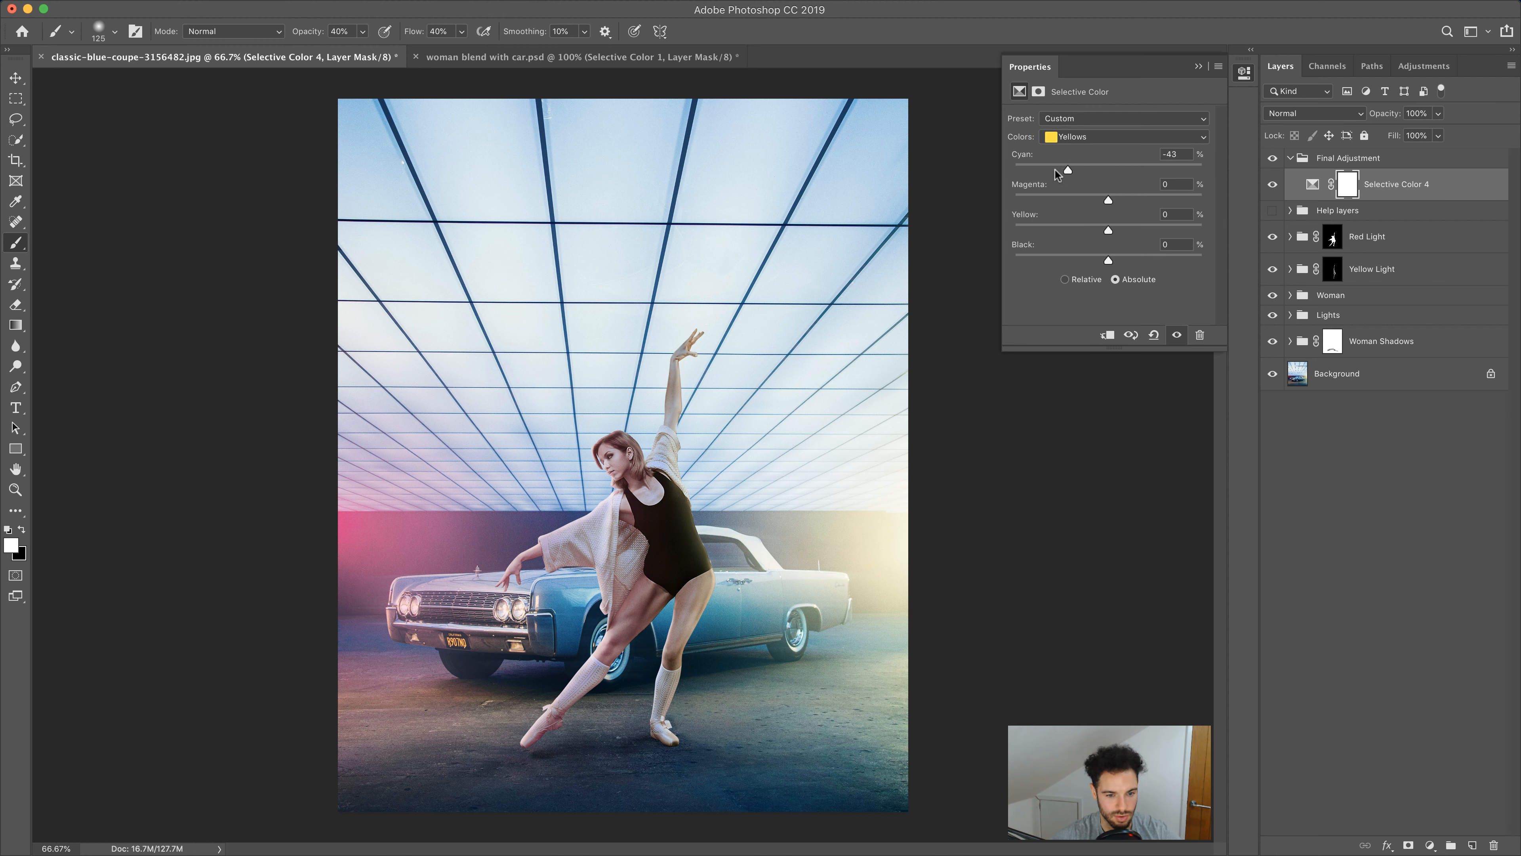
{"action": "left_click_drag", "start_coordinate": [1163, 173], "coordinate": [1088, 173]}
{"action": "left_click_drag", "start_coordinate": [1108, 200], "coordinate": [1072, 260]}
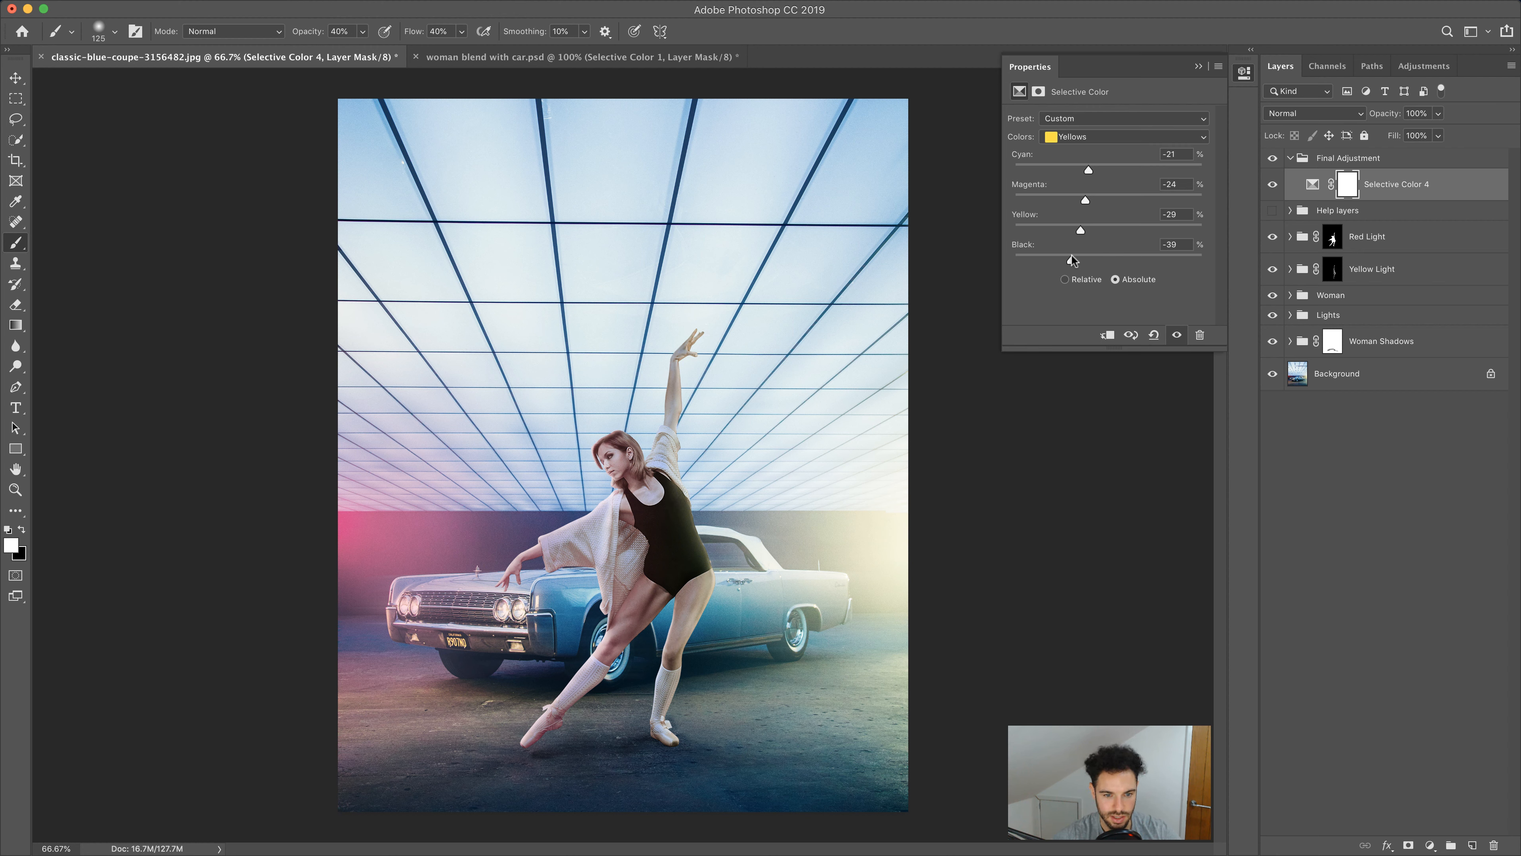
Switch the Selective Color to Greens and set cyan to -55 and black to -22, adjusting magenta
{"action": "left_click", "coordinate": [1126, 137]}
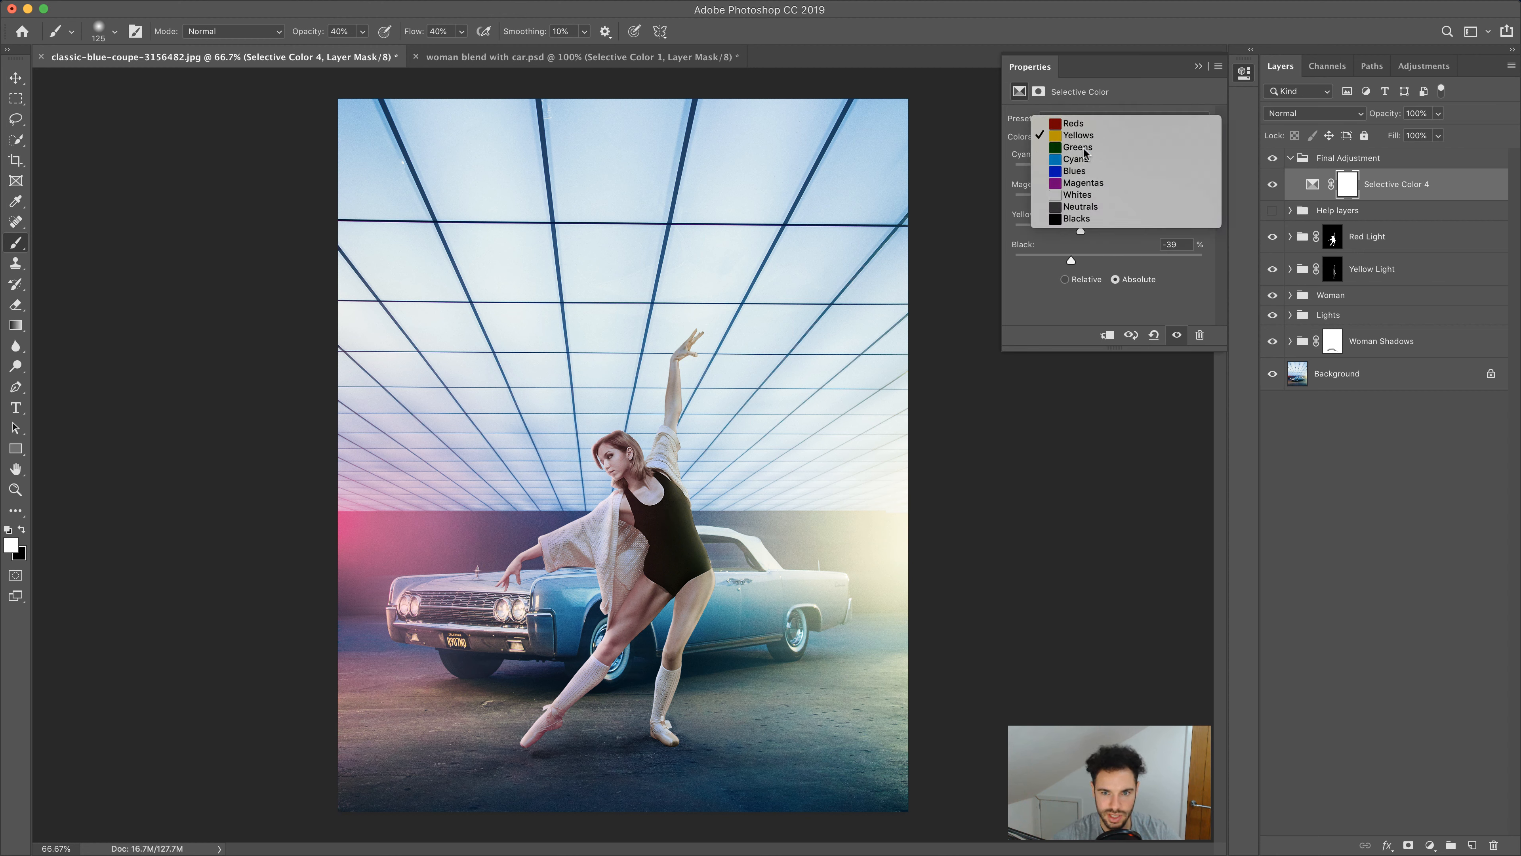
{"action": "left_click", "coordinate": [1078, 152]}
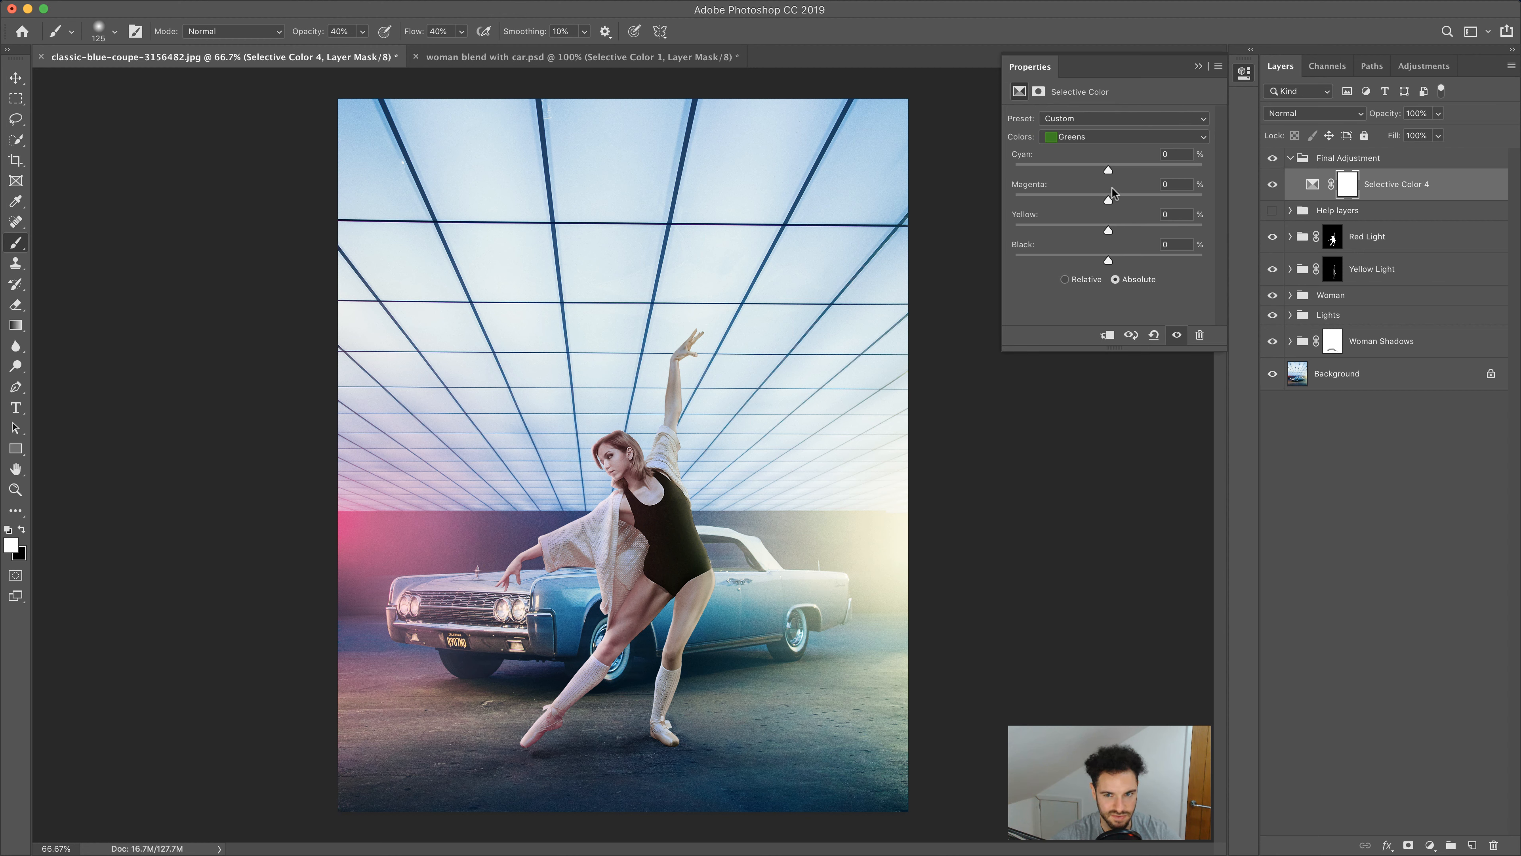
{"action": "left_click_drag", "start_coordinate": [1109, 168], "coordinate": [1039, 172]}
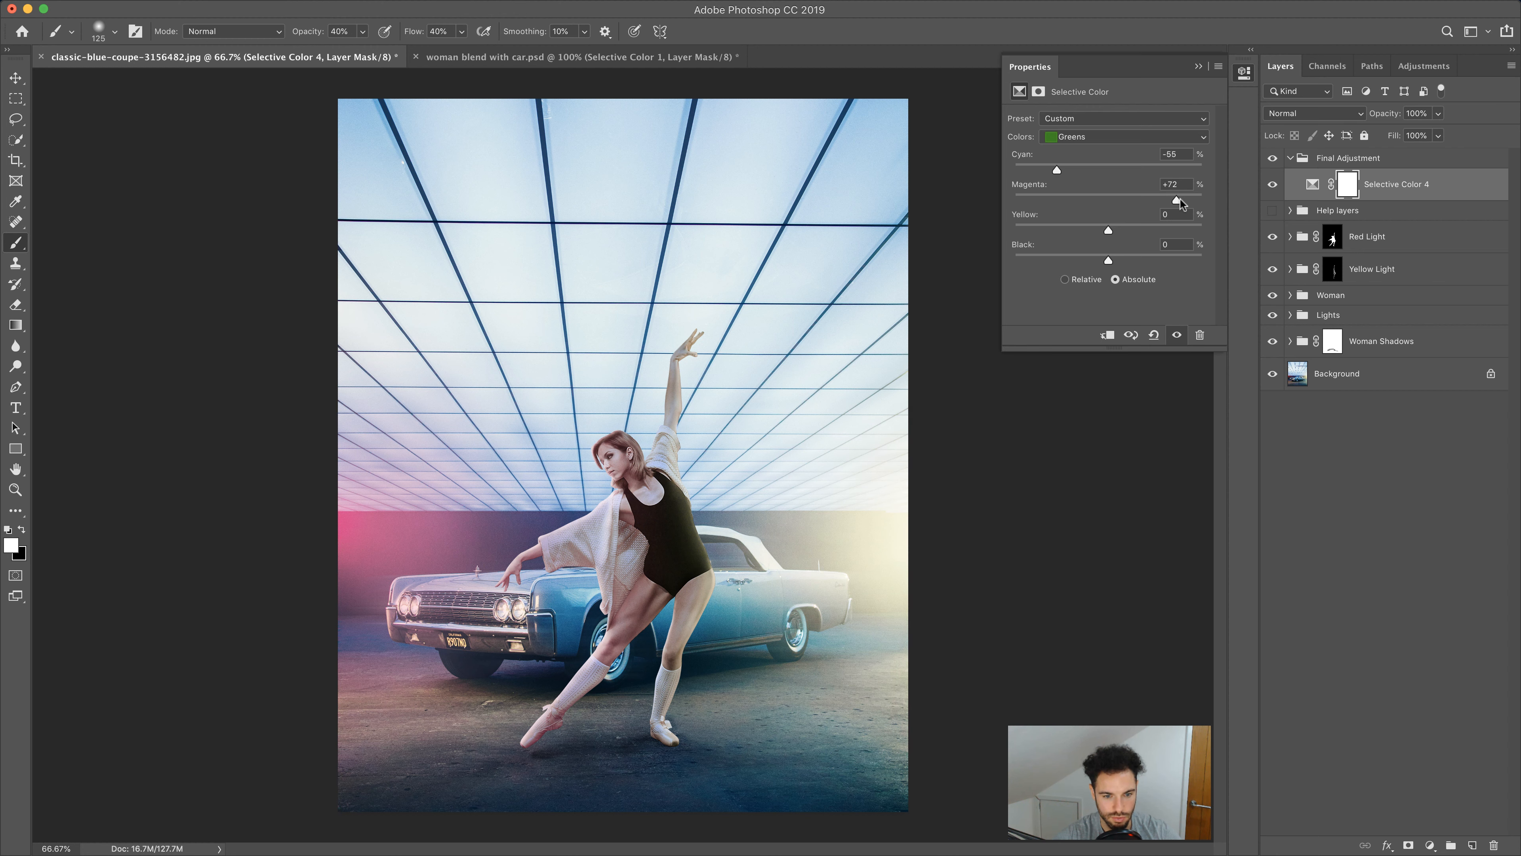
{"action": "left_click_drag", "start_coordinate": [1180, 201], "coordinate": [1064, 259]}
{"action": "left_click_drag", "start_coordinate": [1166, 259], "coordinate": [1089, 260]}
Set the Selective Color Cyans to cyan -24, magenta +9, yellow +23 and black +3
{"action": "left_click", "coordinate": [1084, 137]}
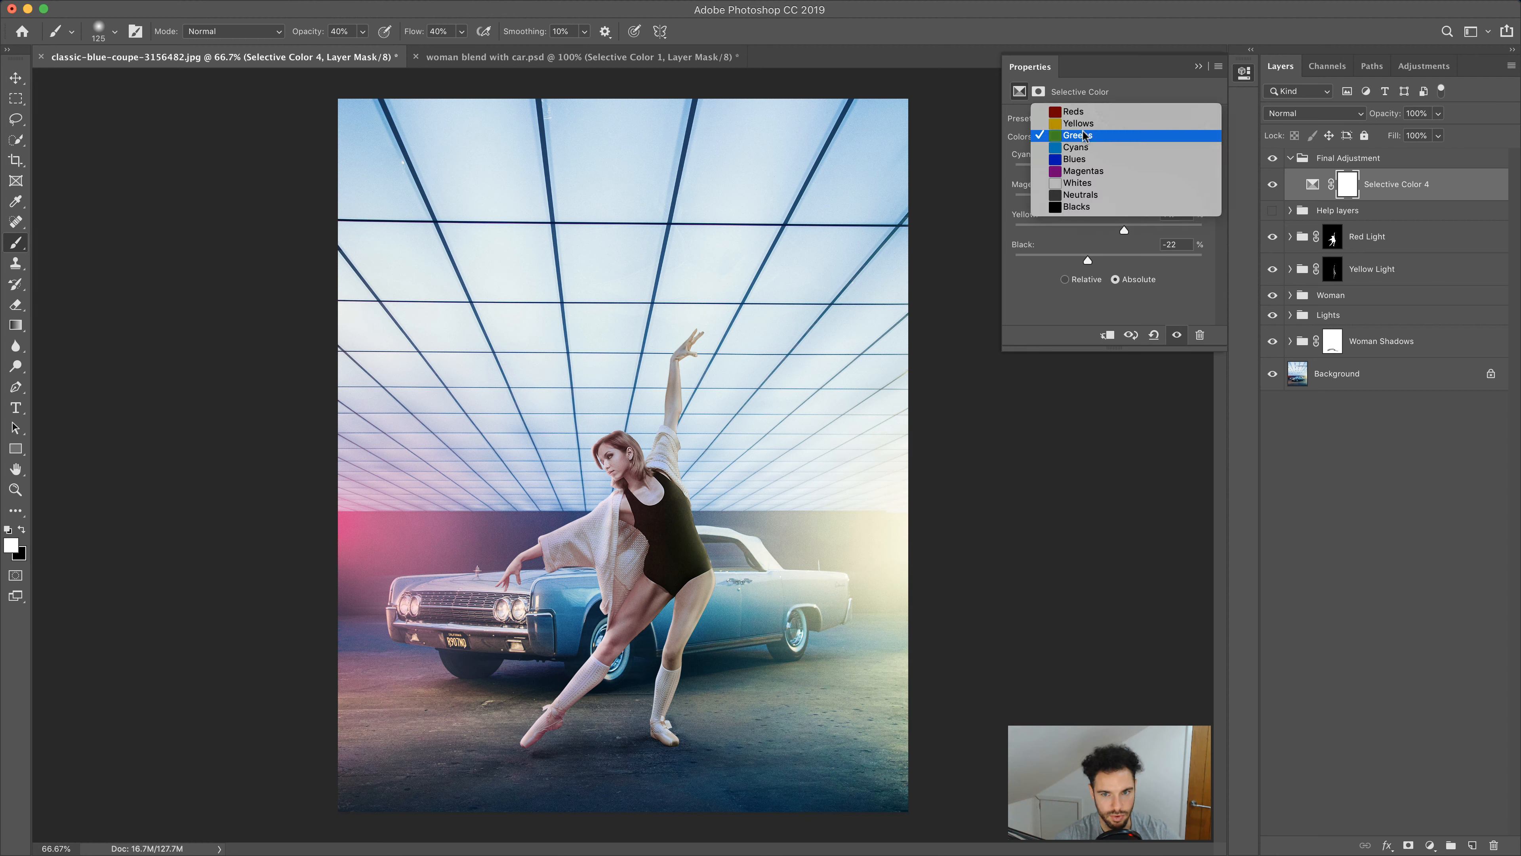
{"action": "left_click", "coordinate": [1084, 147]}
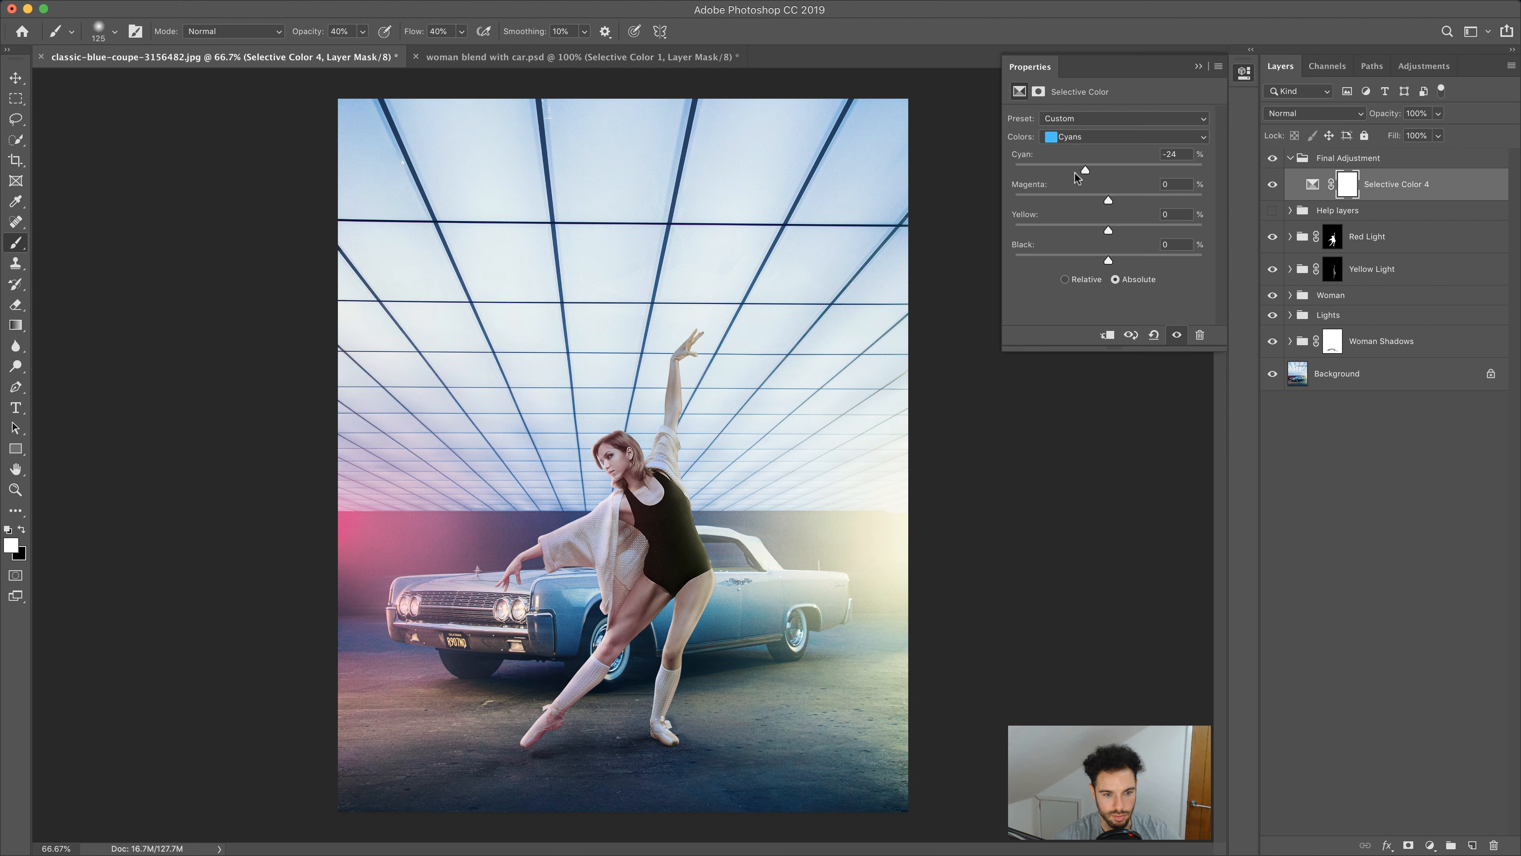
{"action": "mouse_move", "coordinate": [1064, 176]}
{"action": "left_mouse_down"}
{"action": "mouse_move", "coordinate": [1124, 178]}
{"action": "mouse_move", "coordinate": [1089, 177]}
{"action": "left_mouse_up"}
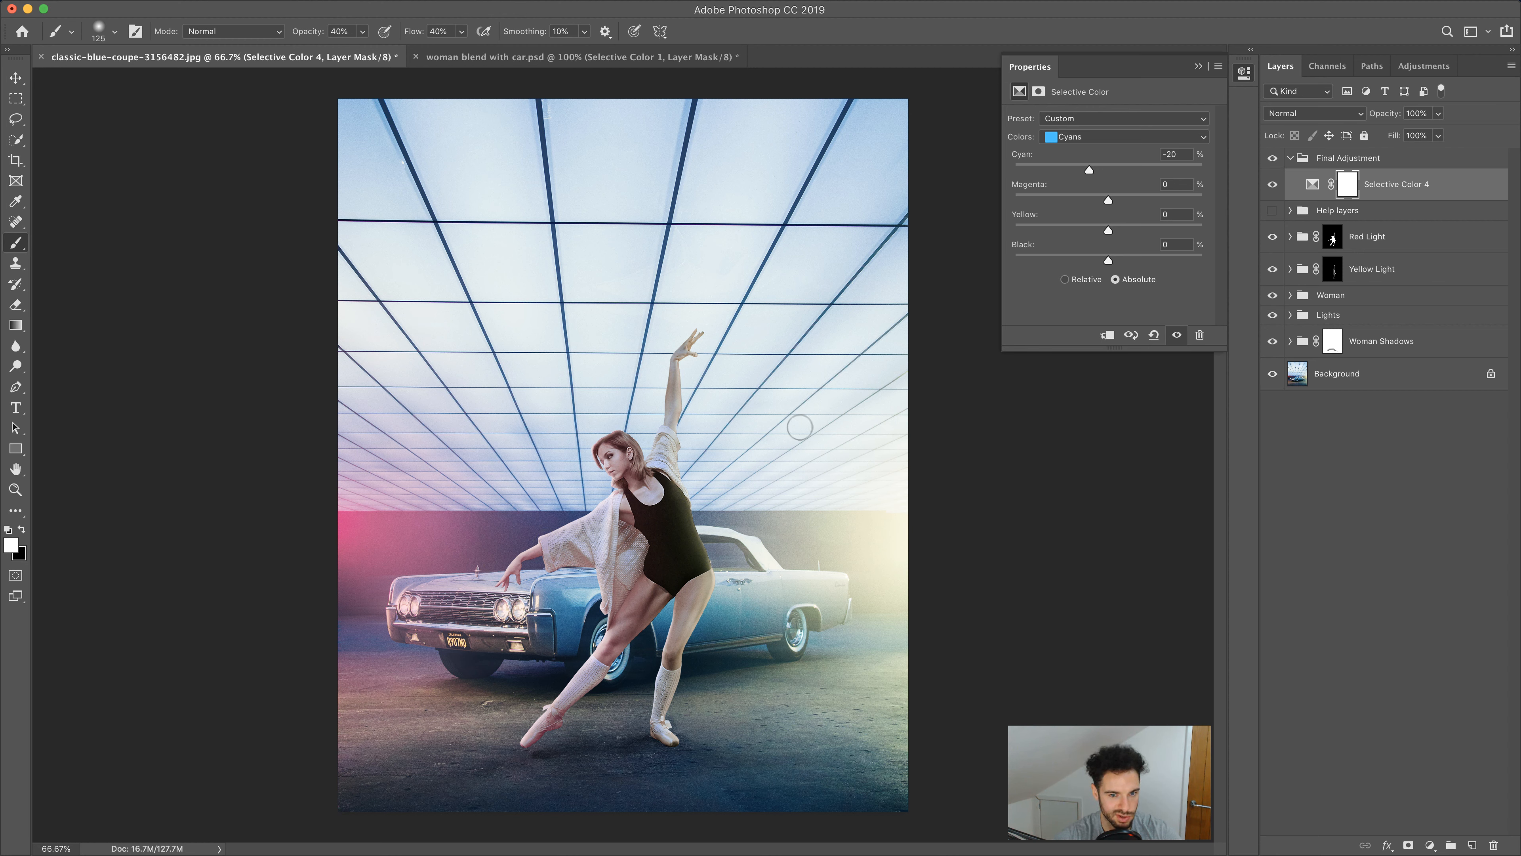
{"action": "left_click_drag", "start_coordinate": [1064, 174], "coordinate": [991, 189]}
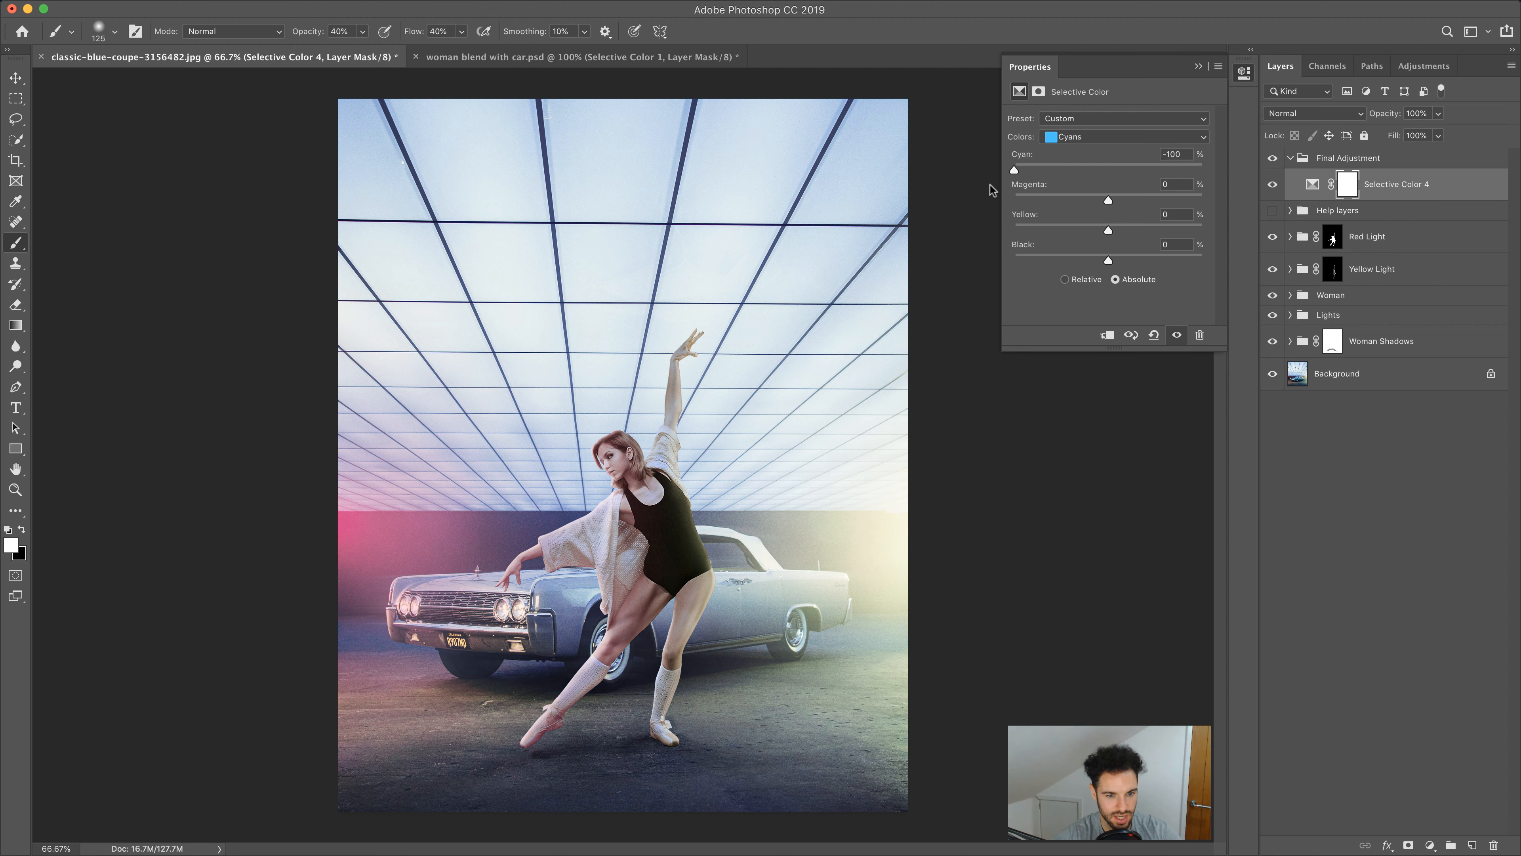
{"action": "left_click_drag", "start_coordinate": [1090, 178], "coordinate": [1108, 177]}
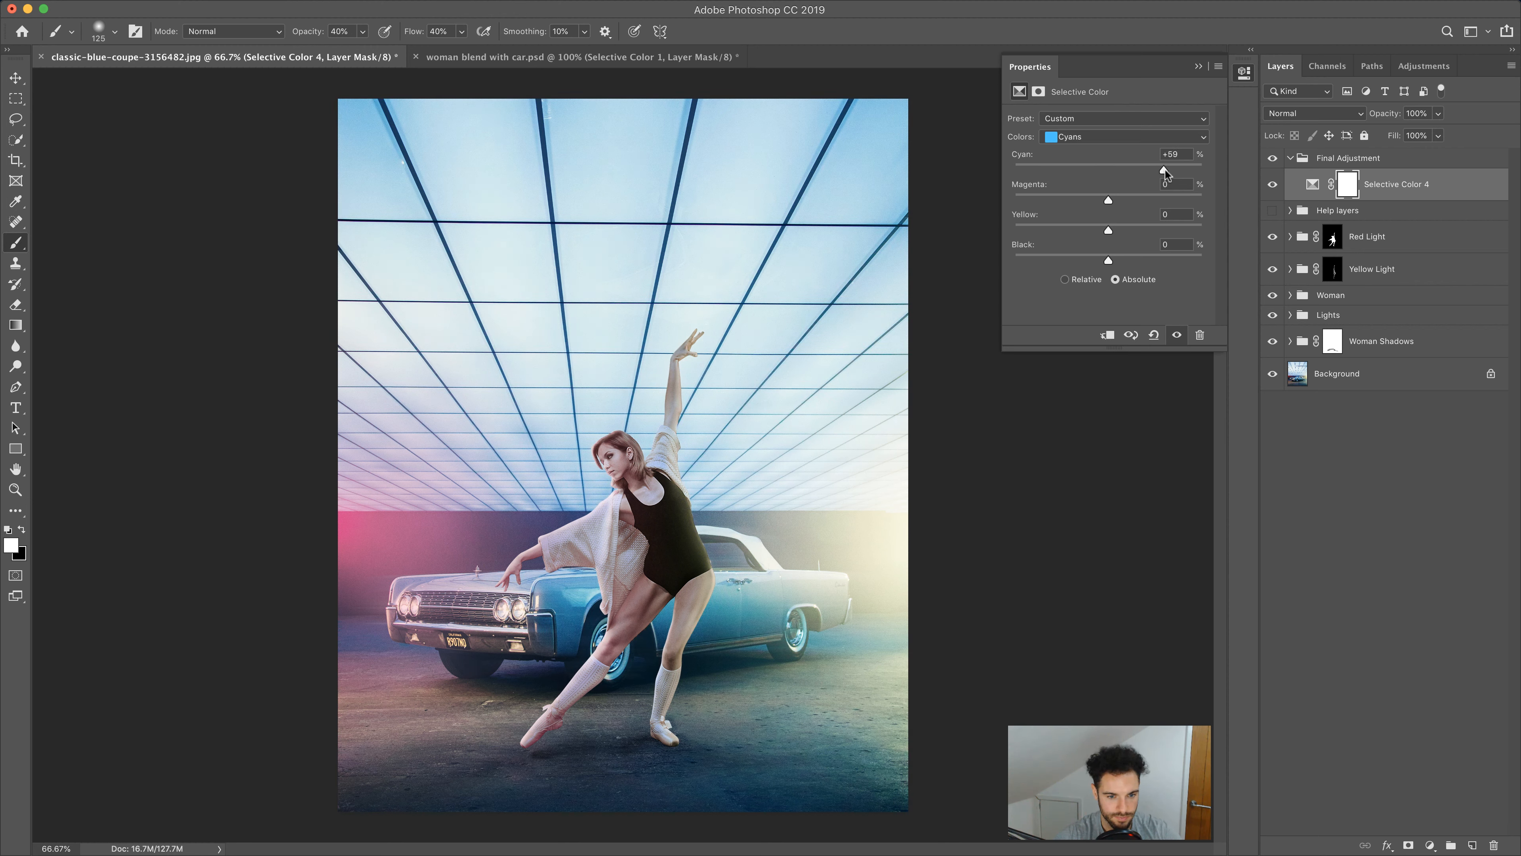
{"action": "left_click_drag", "start_coordinate": [1165, 170], "coordinate": [1109, 190]}
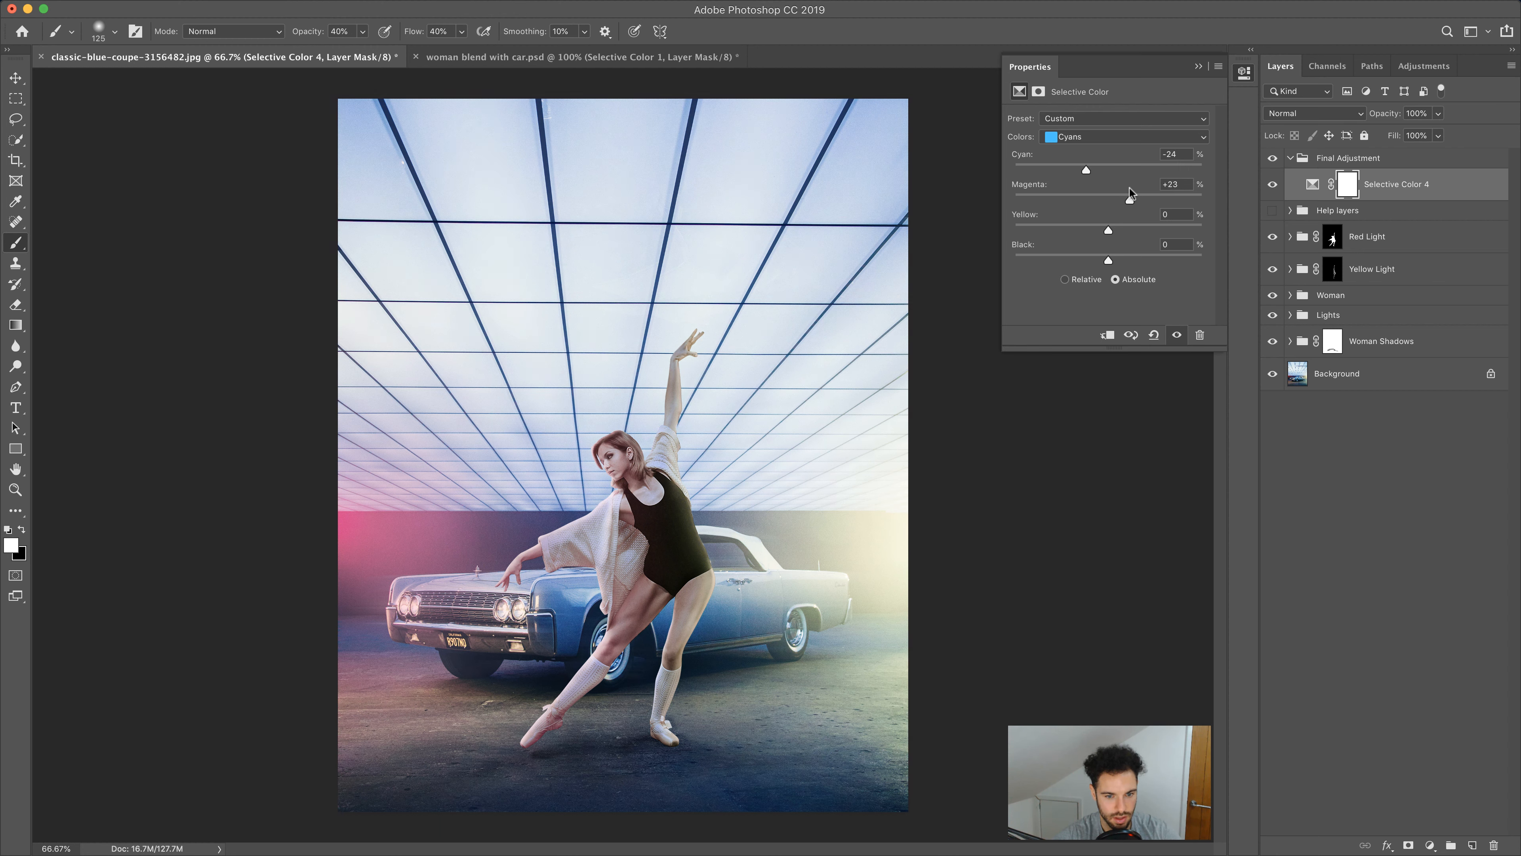
{"action": "left_click_drag", "start_coordinate": [1119, 190], "coordinate": [1115, 254]}
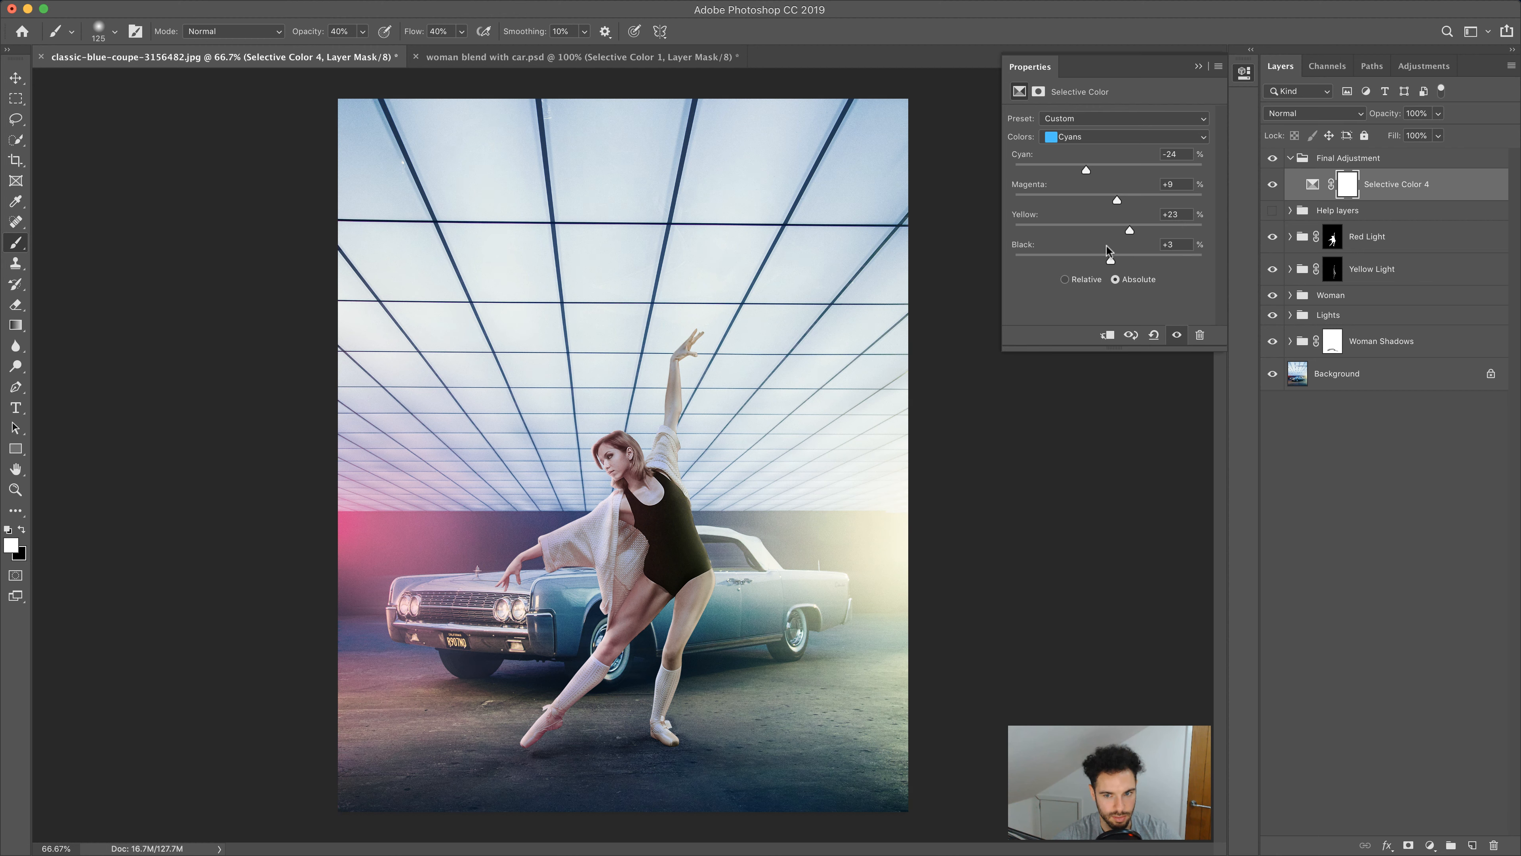
Adjust the Selective Color Blues sliders, setting cyan to +30 and tweaking magenta, yellow and black
{"action": "left_click", "coordinate": [1114, 136]}
{"action": "left_click", "coordinate": [1114, 151]}
{"action": "left_click_drag", "start_coordinate": [1109, 170], "coordinate": [1063, 173]}
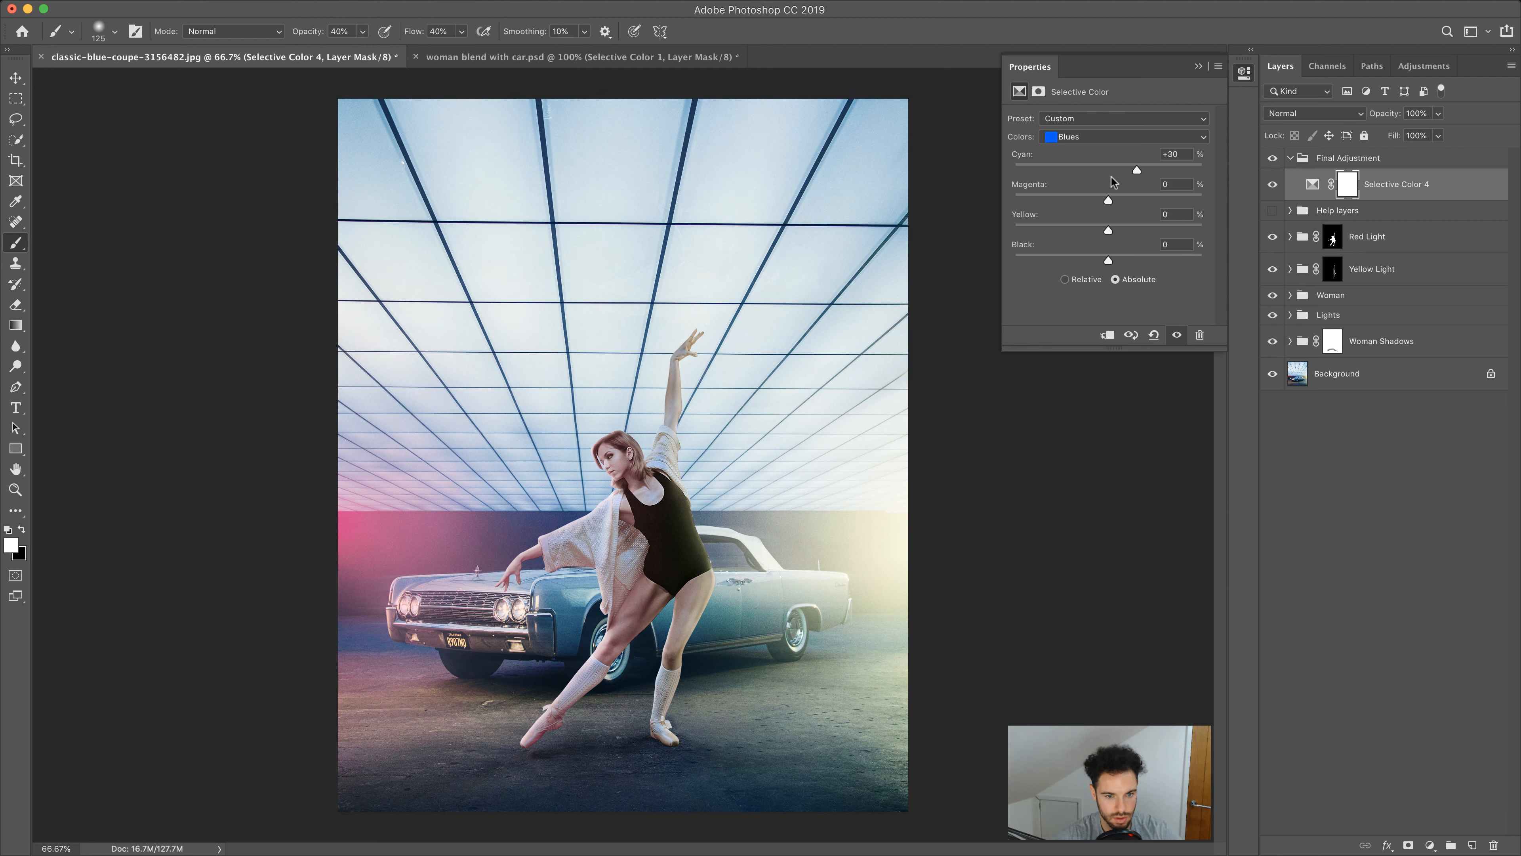
{"action": "left_click_drag", "start_coordinate": [1111, 179], "coordinate": [1110, 199]}
{"action": "left_click_drag", "start_coordinate": [1153, 195], "coordinate": [1117, 191]}
{"action": "mouse_move", "coordinate": [1109, 229]}
{"action": "left_mouse_down"}
{"action": "mouse_move", "coordinate": [1078, 231]}
{"action": "mouse_move", "coordinate": [1149, 224]}
{"action": "mouse_move", "coordinate": [1066, 234]}
{"action": "mouse_move", "coordinate": [1118, 233]}
{"action": "mouse_move", "coordinate": [1105, 257]}
{"action": "mouse_move", "coordinate": [1059, 258]}
{"action": "mouse_move", "coordinate": [1119, 256]}
{"action": "left_mouse_up"}
Set the Selective Color Magentas to cyan -23, magenta +18, yellow +40 and black -21
{"action": "left_click", "coordinate": [1099, 138]}
{"action": "left_click", "coordinate": [1100, 174]}
{"action": "left_click_drag", "start_coordinate": [1109, 172], "coordinate": [1062, 171]}
{"action": "mouse_move", "coordinate": [1162, 173]}
{"action": "left_mouse_down"}
{"action": "mouse_move", "coordinate": [1087, 171]}
{"action": "mouse_move", "coordinate": [1113, 201]}
{"action": "mouse_move", "coordinate": [1158, 202]}
{"action": "left_mouse_up"}
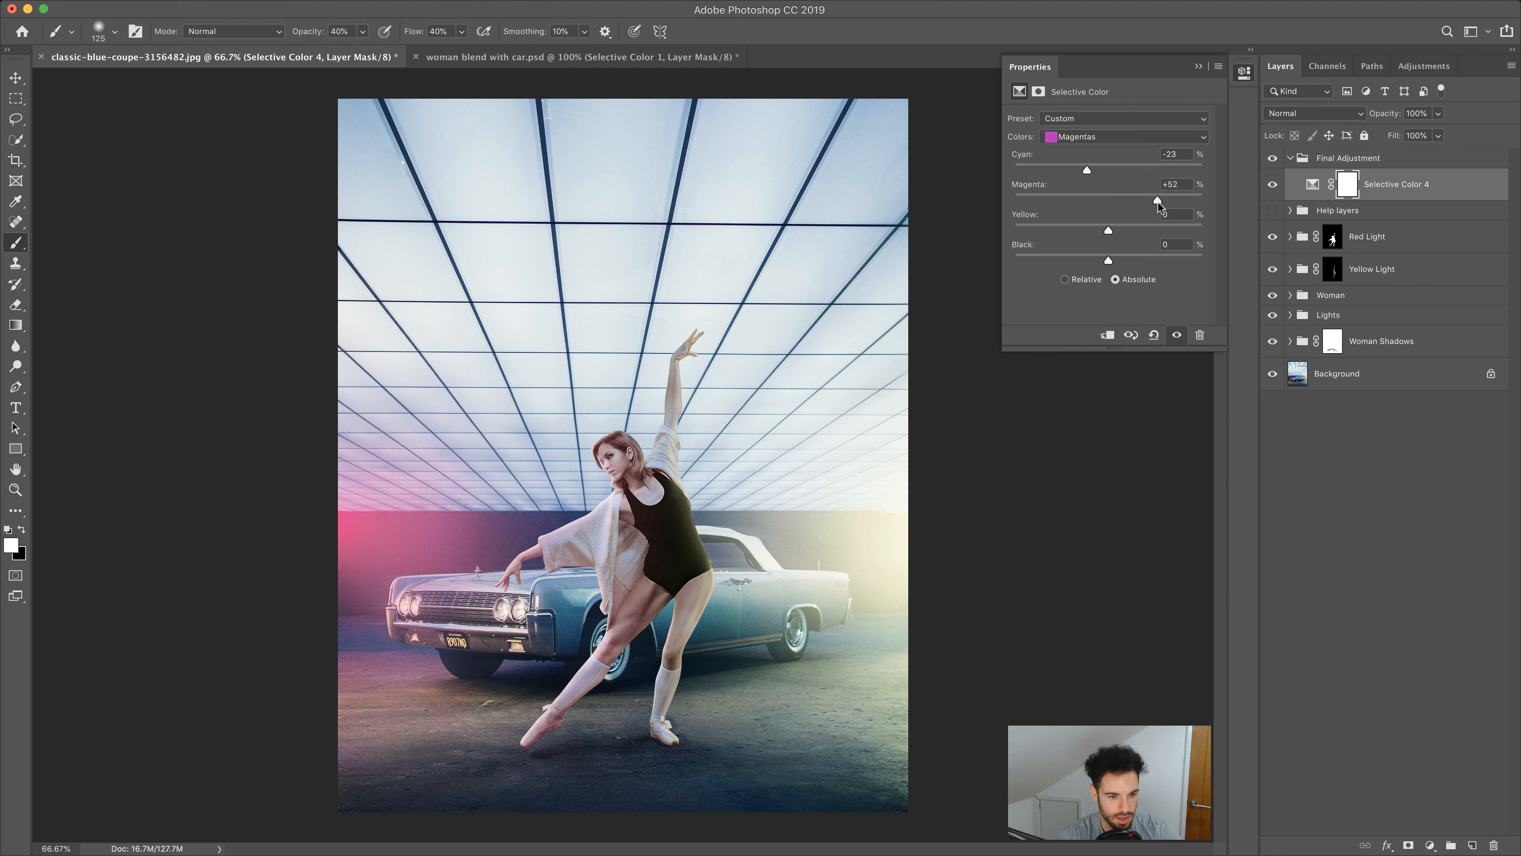
{"action": "left_click_drag", "start_coordinate": [1124, 202], "coordinate": [1146, 231]}
{"action": "left_click", "coordinate": [1126, 204]}
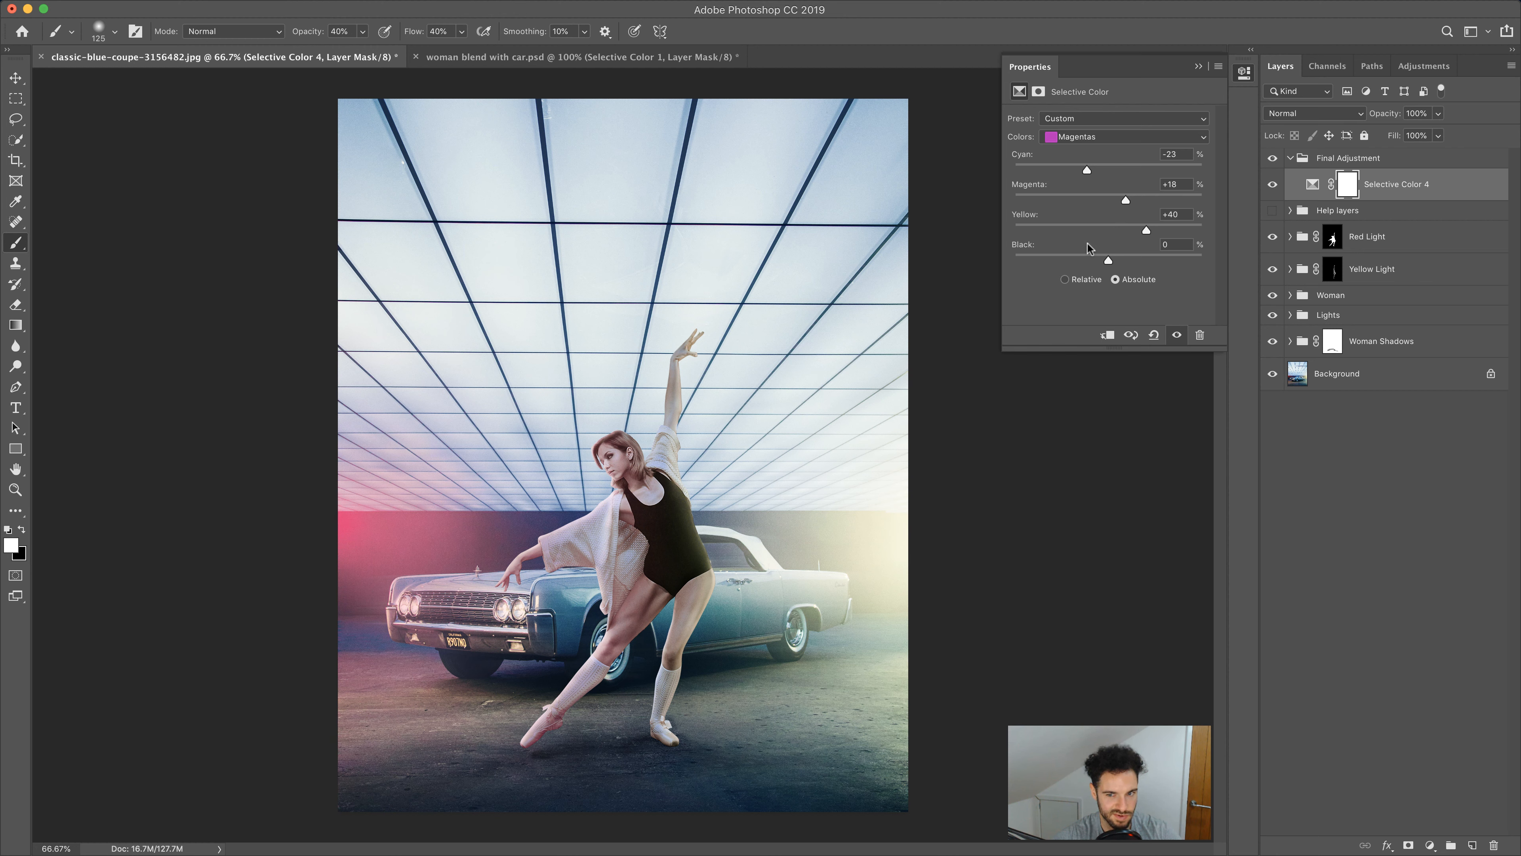
{"action": "mouse_move", "coordinate": [1107, 257]}
{"action": "left_mouse_down"}
{"action": "mouse_move", "coordinate": [1151, 262]}
{"action": "mouse_move", "coordinate": [1089, 256]}
{"action": "left_mouse_up"}
Set the Selective Color Whites to cyan -10, magenta -6, yellow -3 and black -8
{"action": "left_click", "coordinate": [1090, 135]}
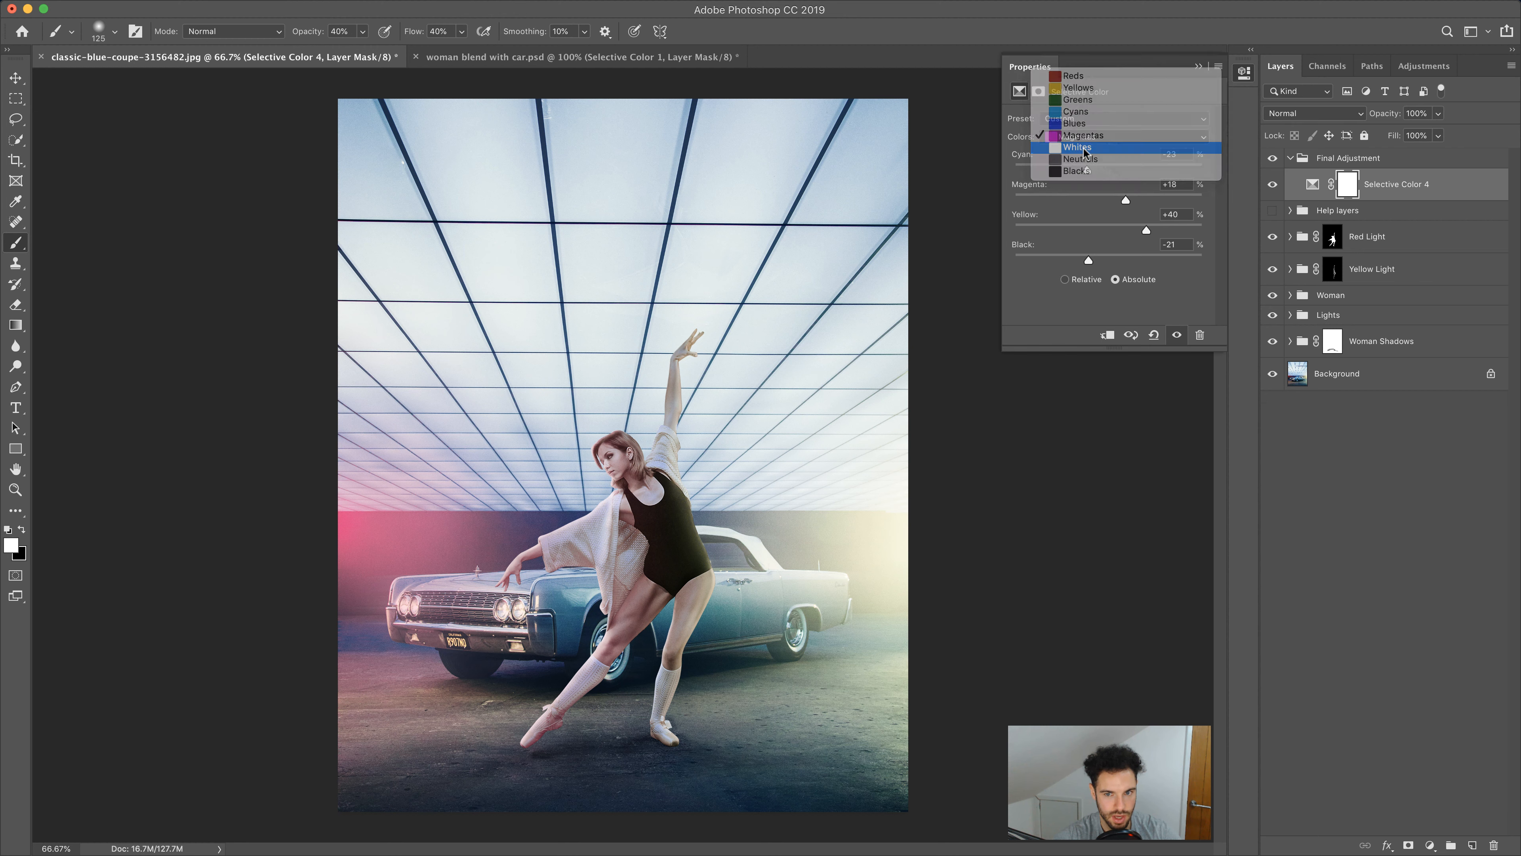
{"action": "left_click", "coordinate": [1087, 151]}
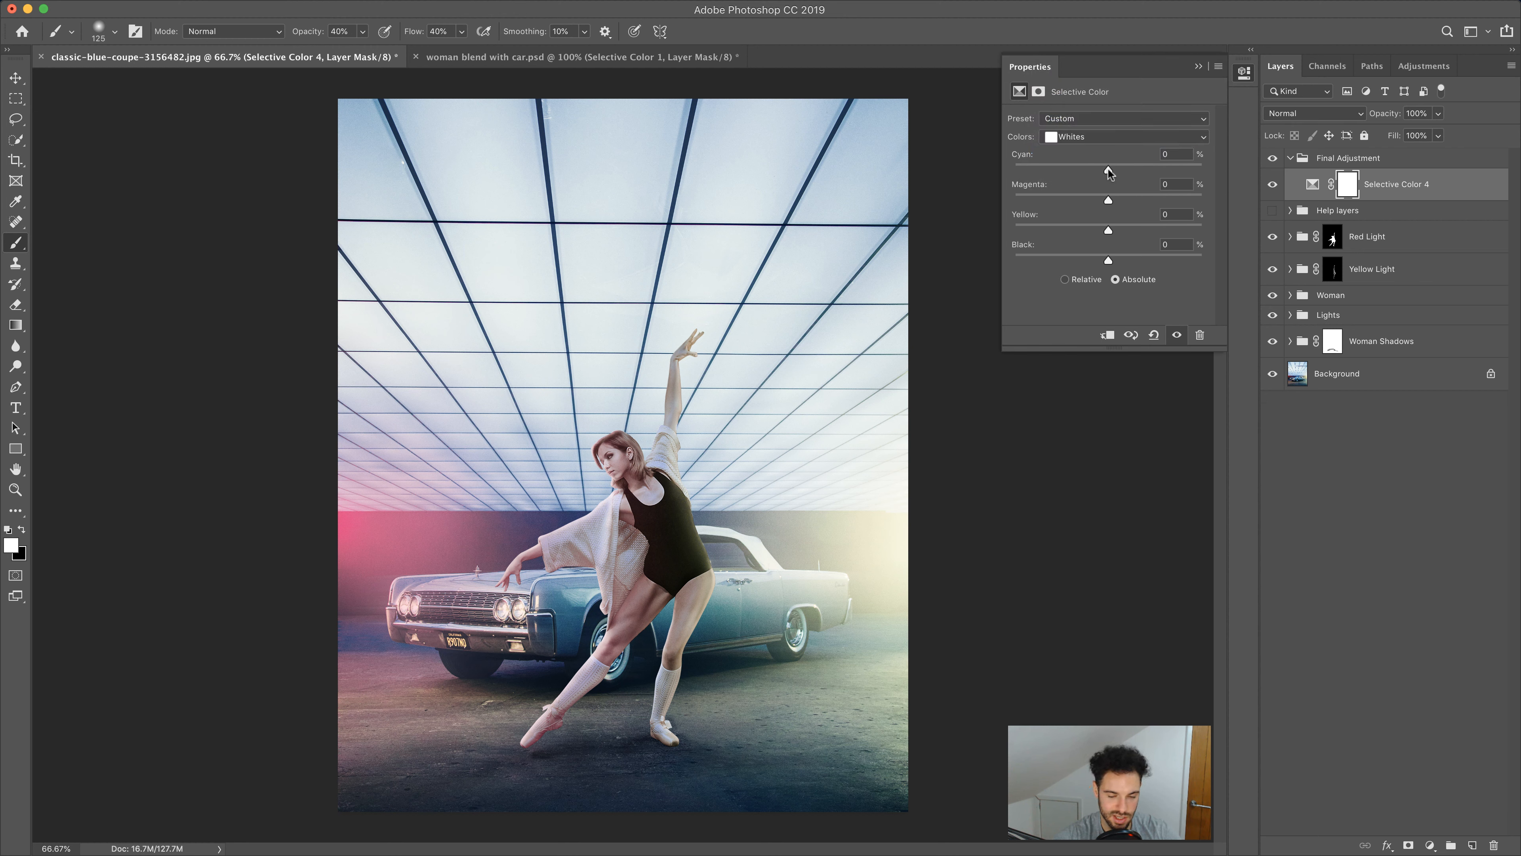
{"action": "mouse_move", "coordinate": [1110, 172]}
{"action": "left_mouse_down"}
{"action": "mouse_move", "coordinate": [996, 167]}
{"action": "mouse_move", "coordinate": [1174, 163]}
{"action": "mouse_move", "coordinate": [1105, 165]}
{"action": "left_mouse_up"}
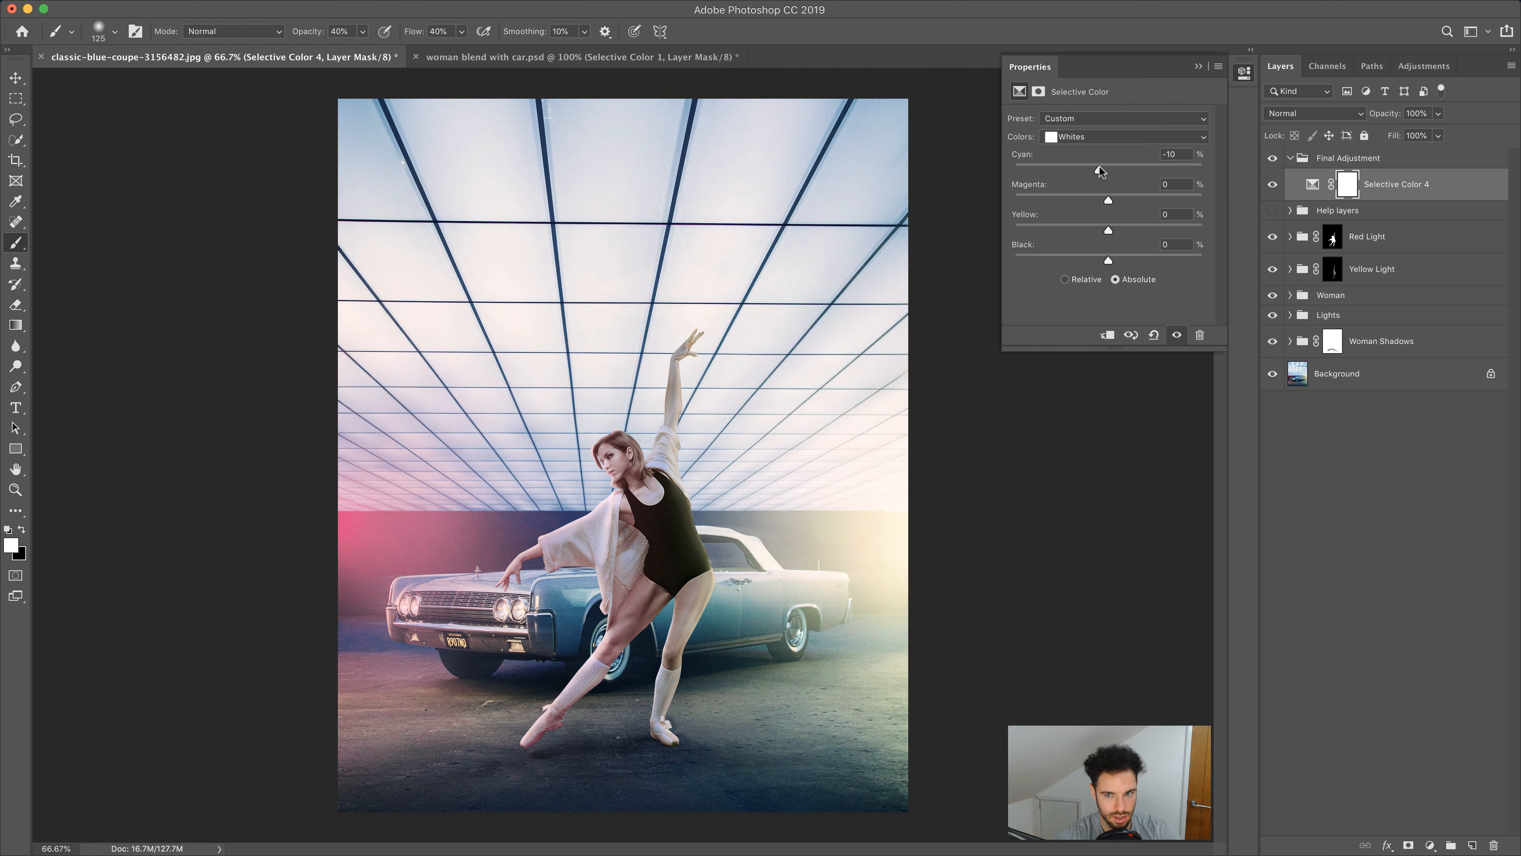
{"action": "left_click_drag", "start_coordinate": [1108, 200], "coordinate": [1104, 258]}
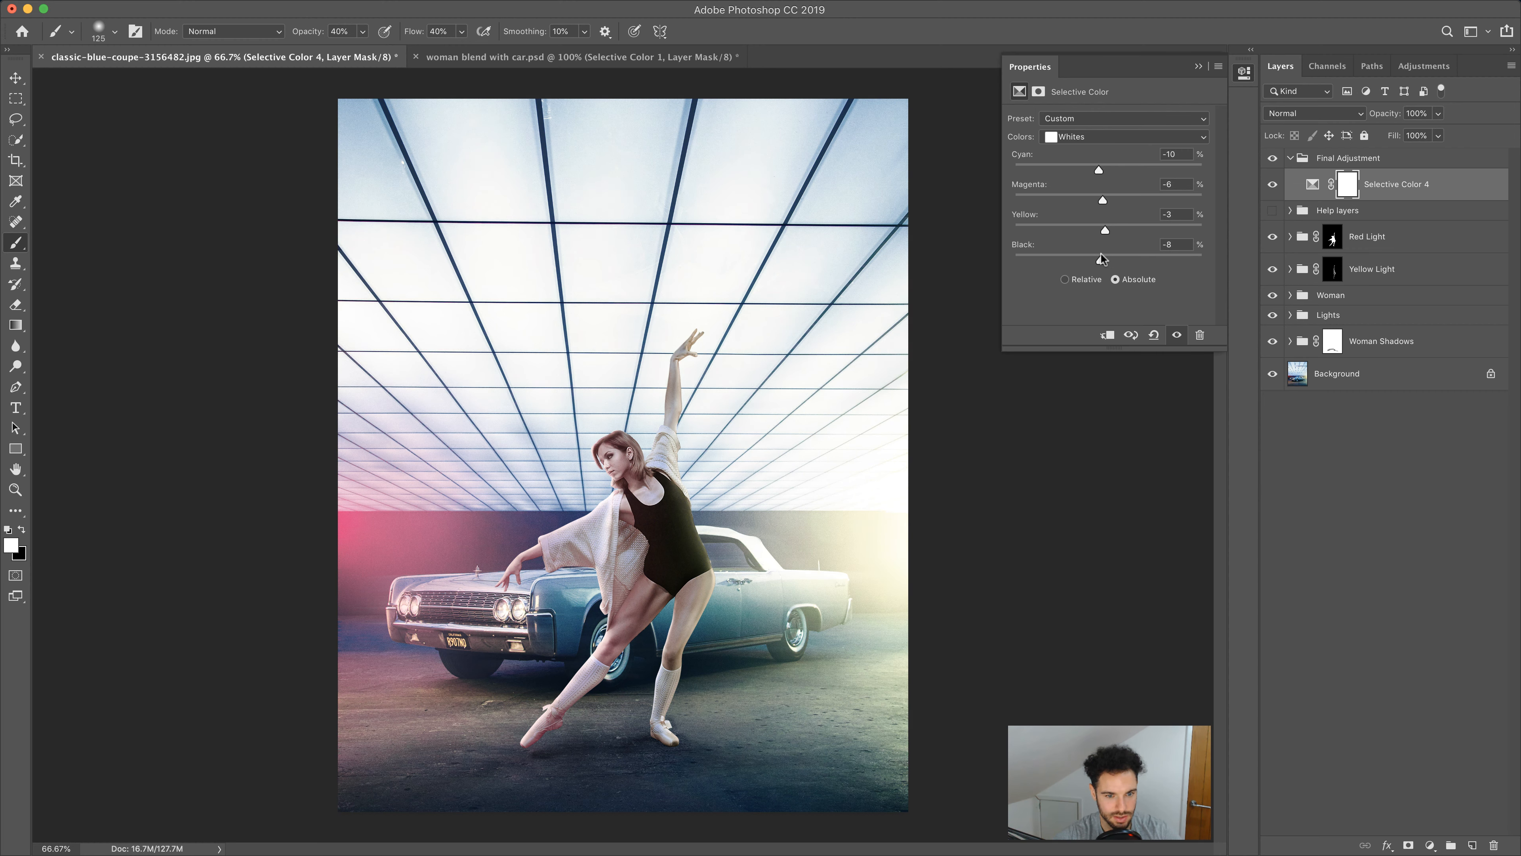
Set the Selective Color Neutrals to cyan -2, magenta -2, yellow +1 and black +6
{"action": "left_click", "coordinate": [1105, 136]}
{"action": "left_click", "coordinate": [1105, 150]}
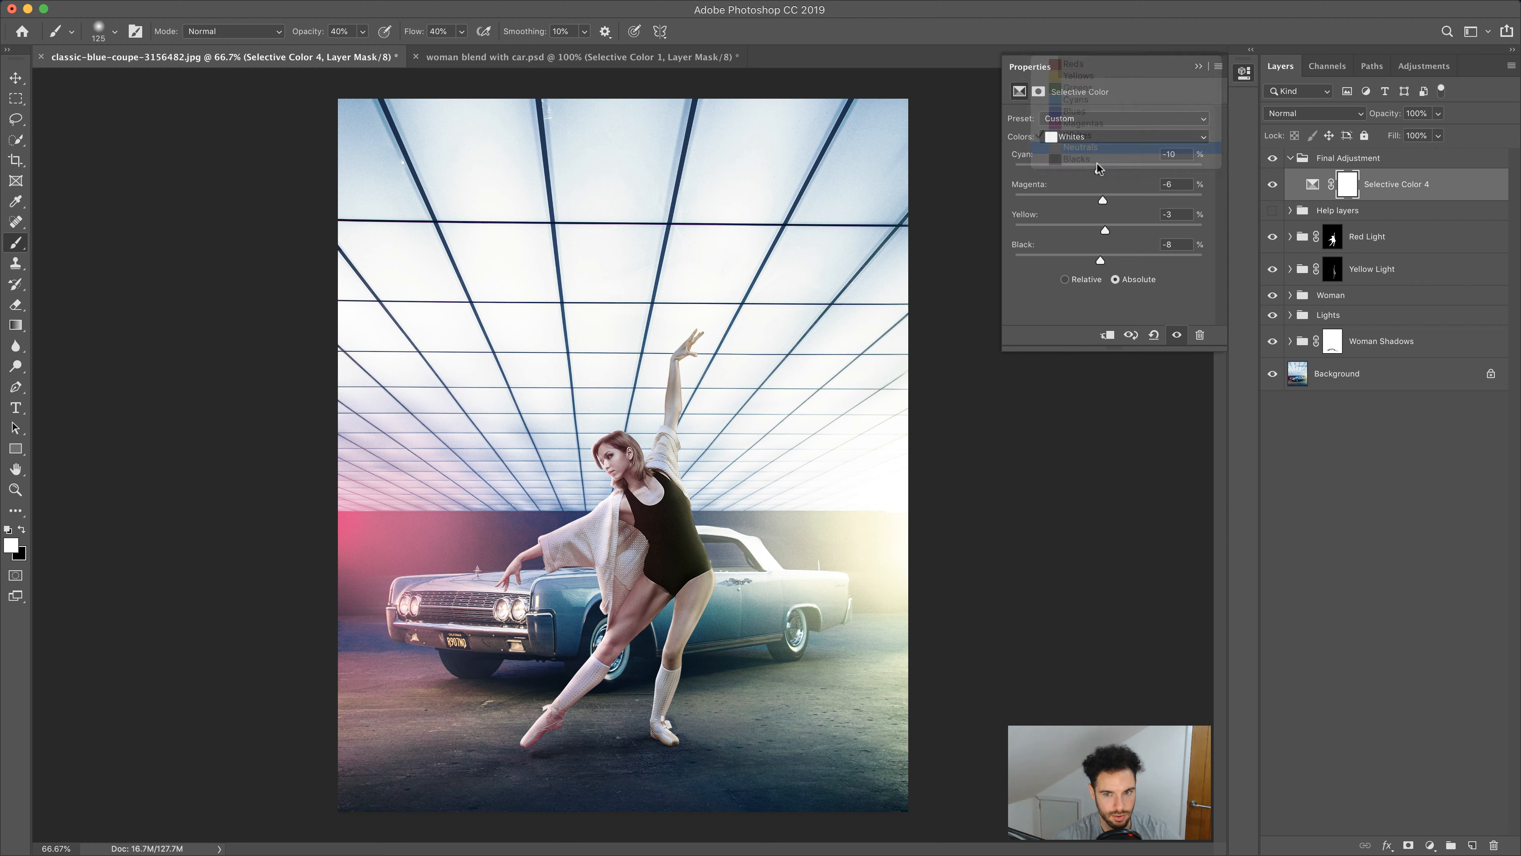
{"action": "left_click_drag", "start_coordinate": [1118, 165], "coordinate": [1126, 167]}
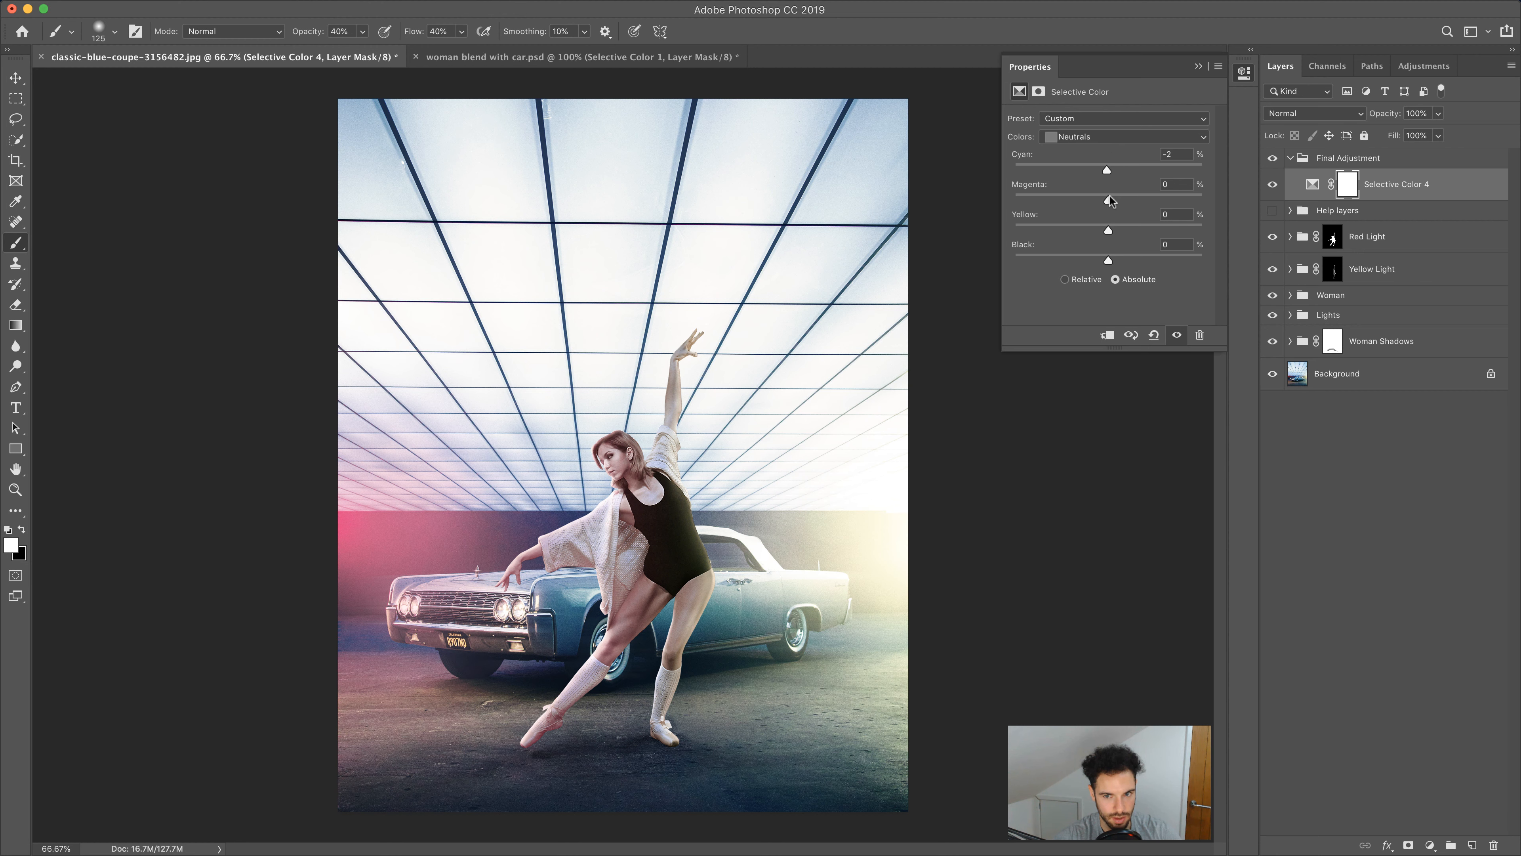
{"action": "left_click_drag", "start_coordinate": [1114, 201], "coordinate": [1106, 201]}
{"action": "left_click", "coordinate": [1171, 184]}
{"action": "type", "text": "-2"}
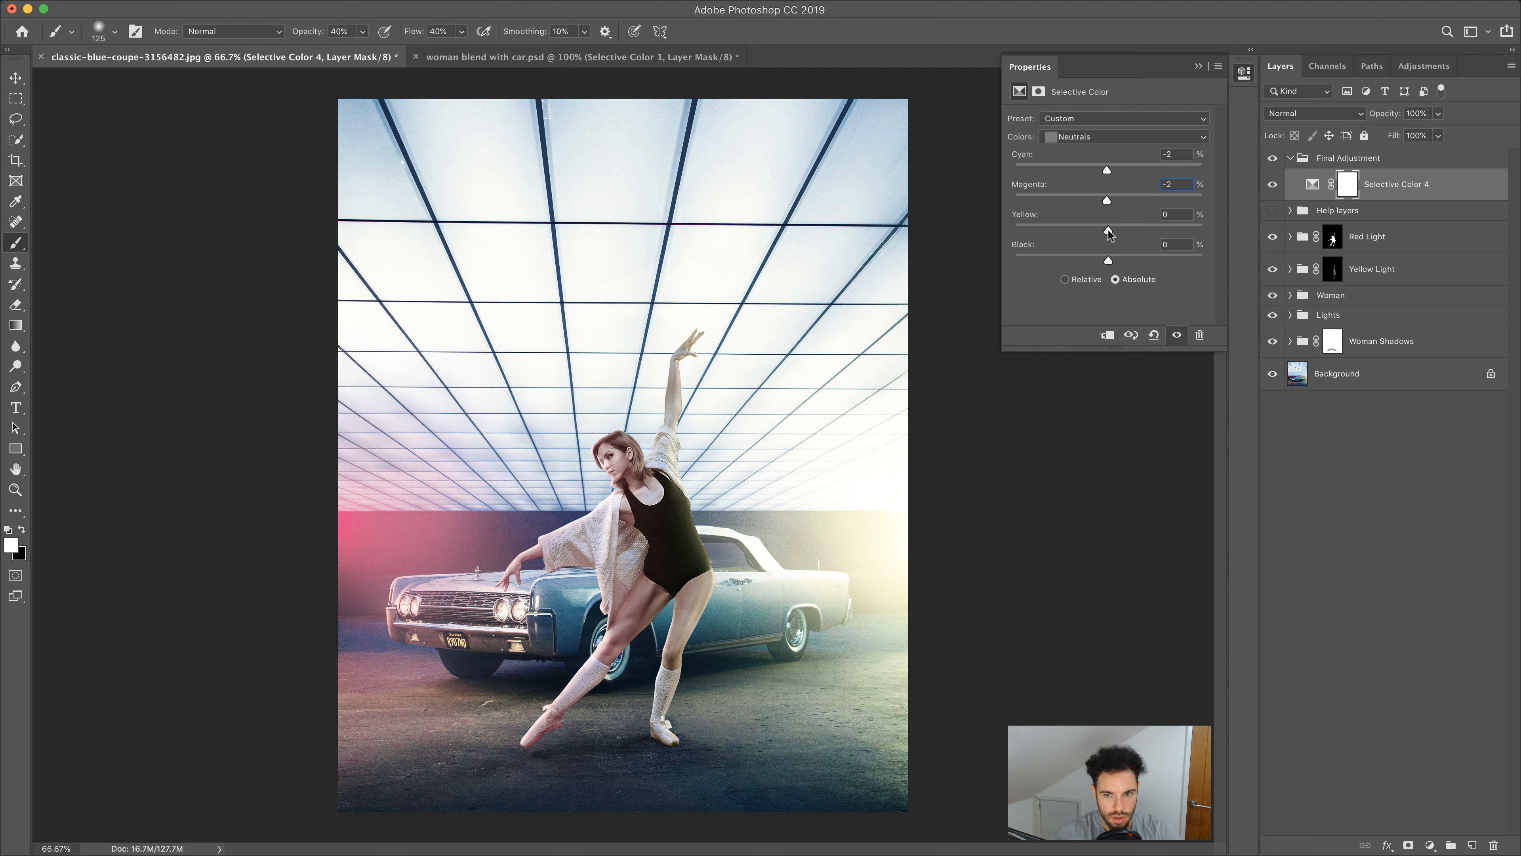
{"action": "left_click_drag", "start_coordinate": [1118, 228], "coordinate": [1111, 255]}
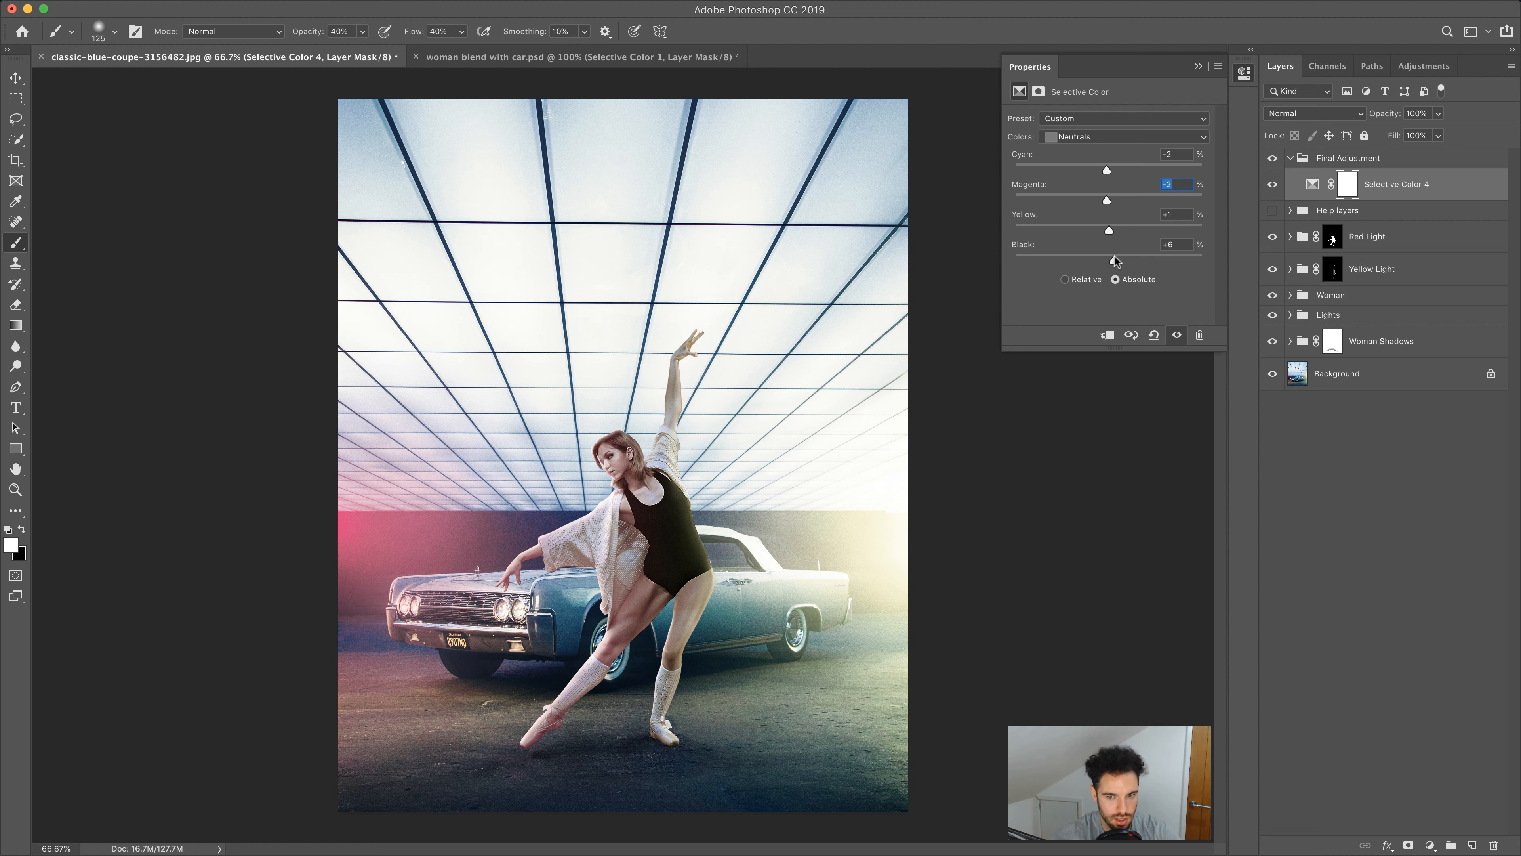
Set the Selective Color Blacks to cyan -8, magenta +11, yellow -5 and black +3
{"action": "left_click", "coordinate": [1102, 139]}
{"action": "left_click", "coordinate": [1097, 149]}
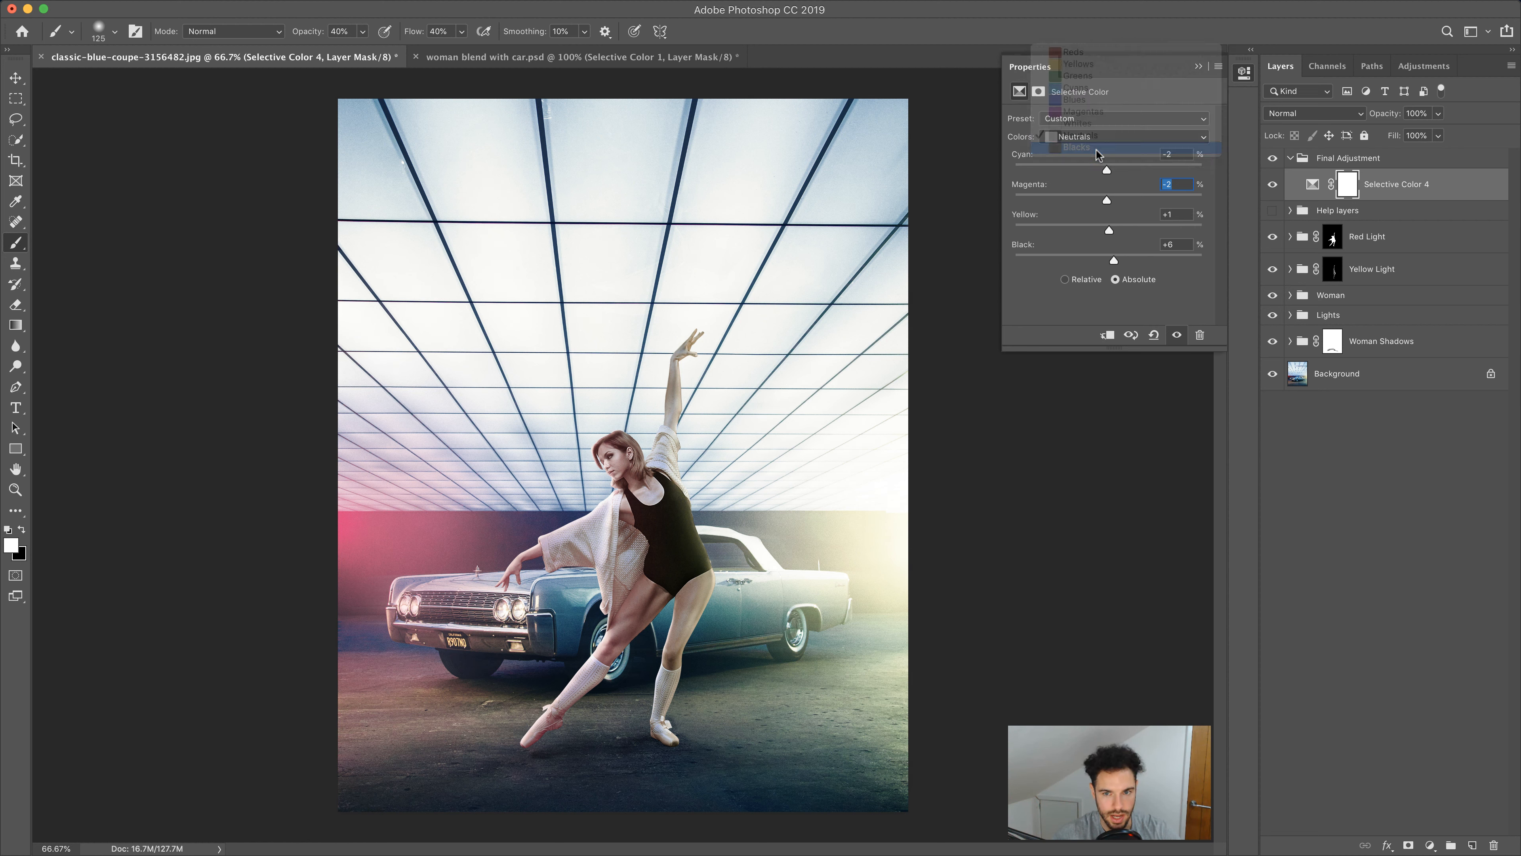
{"action": "left_click_drag", "start_coordinate": [1109, 171], "coordinate": [1106, 232]}
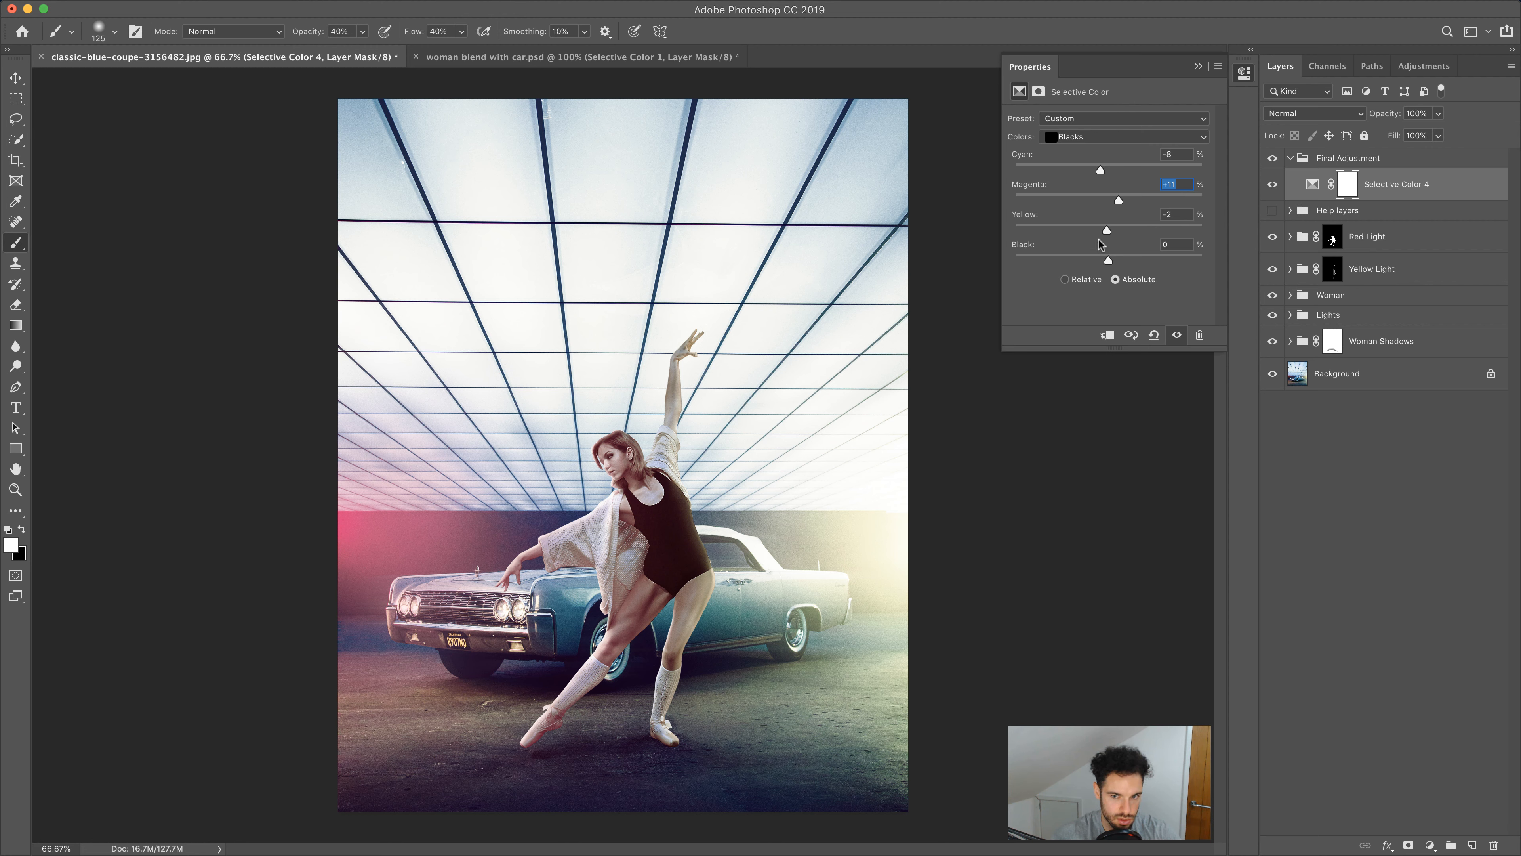
{"action": "left_click_drag", "start_coordinate": [1107, 232], "coordinate": [1106, 233]}
{"action": "mouse_move", "coordinate": [1110, 262]}
{"action": "left_mouse_down"}
{"action": "mouse_move", "coordinate": [1128, 261]}
{"action": "mouse_move", "coordinate": [1109, 261]}
{"action": "left_mouse_up"}
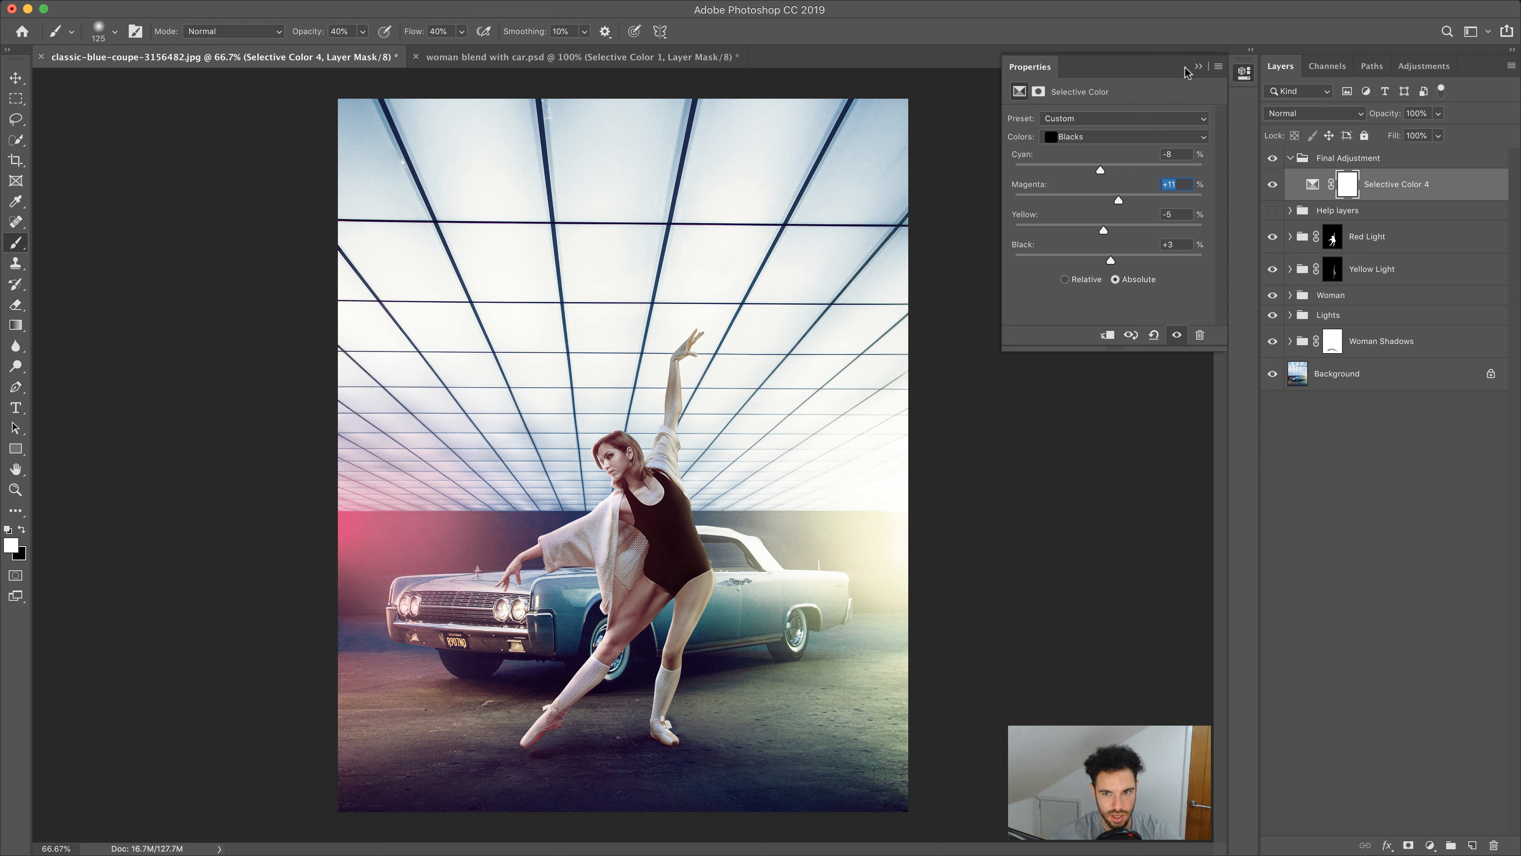
Collapse the properties and toggle the Selective Color layer's visibility to compare the grade before and after
{"action": "left_click", "coordinate": [1199, 65]}
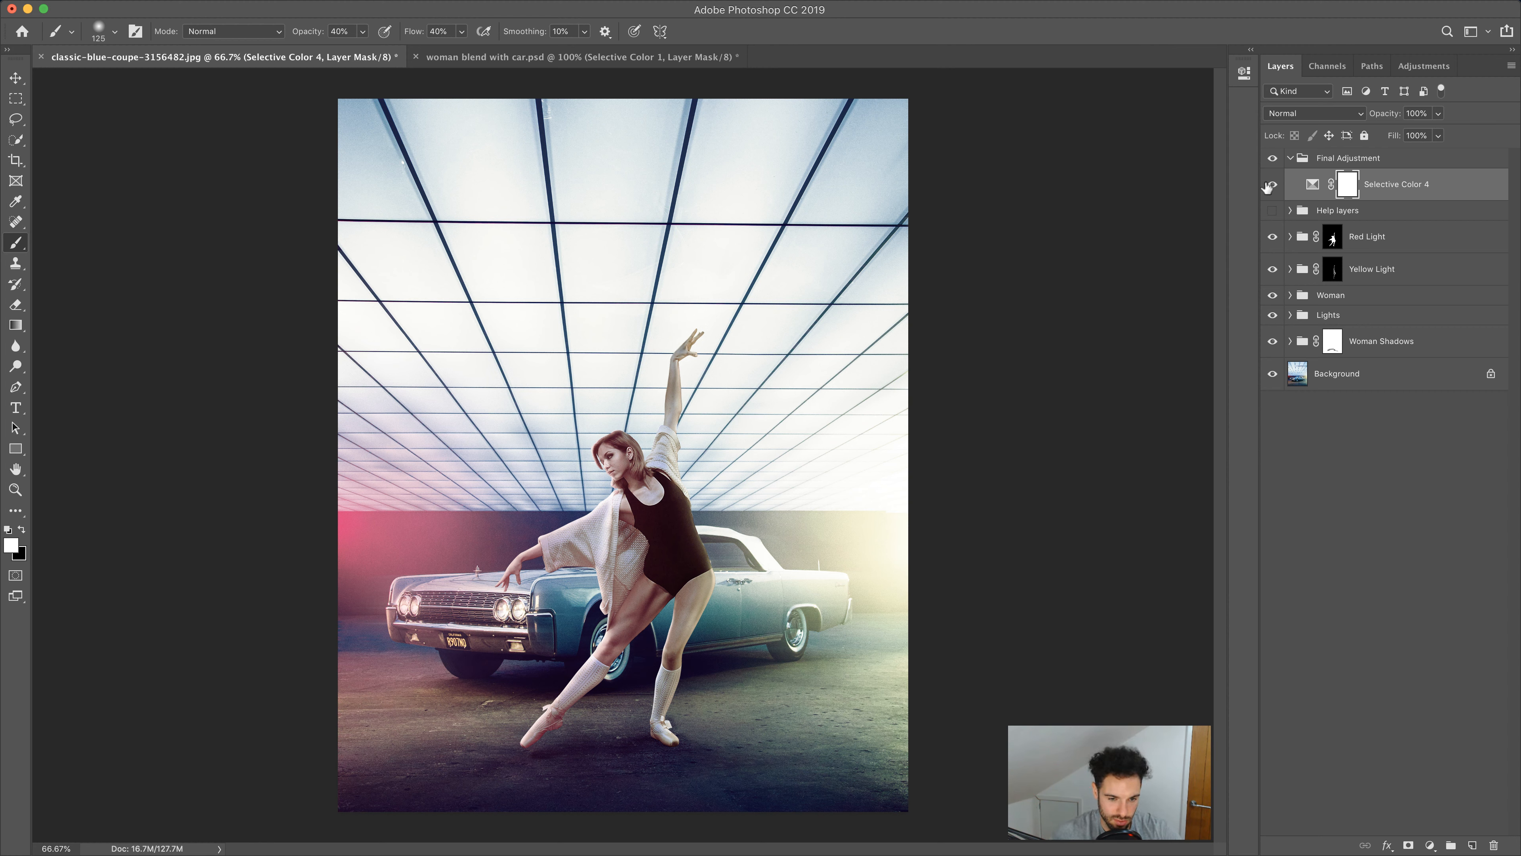
{"action": "left_click", "coordinate": [1272, 186]}
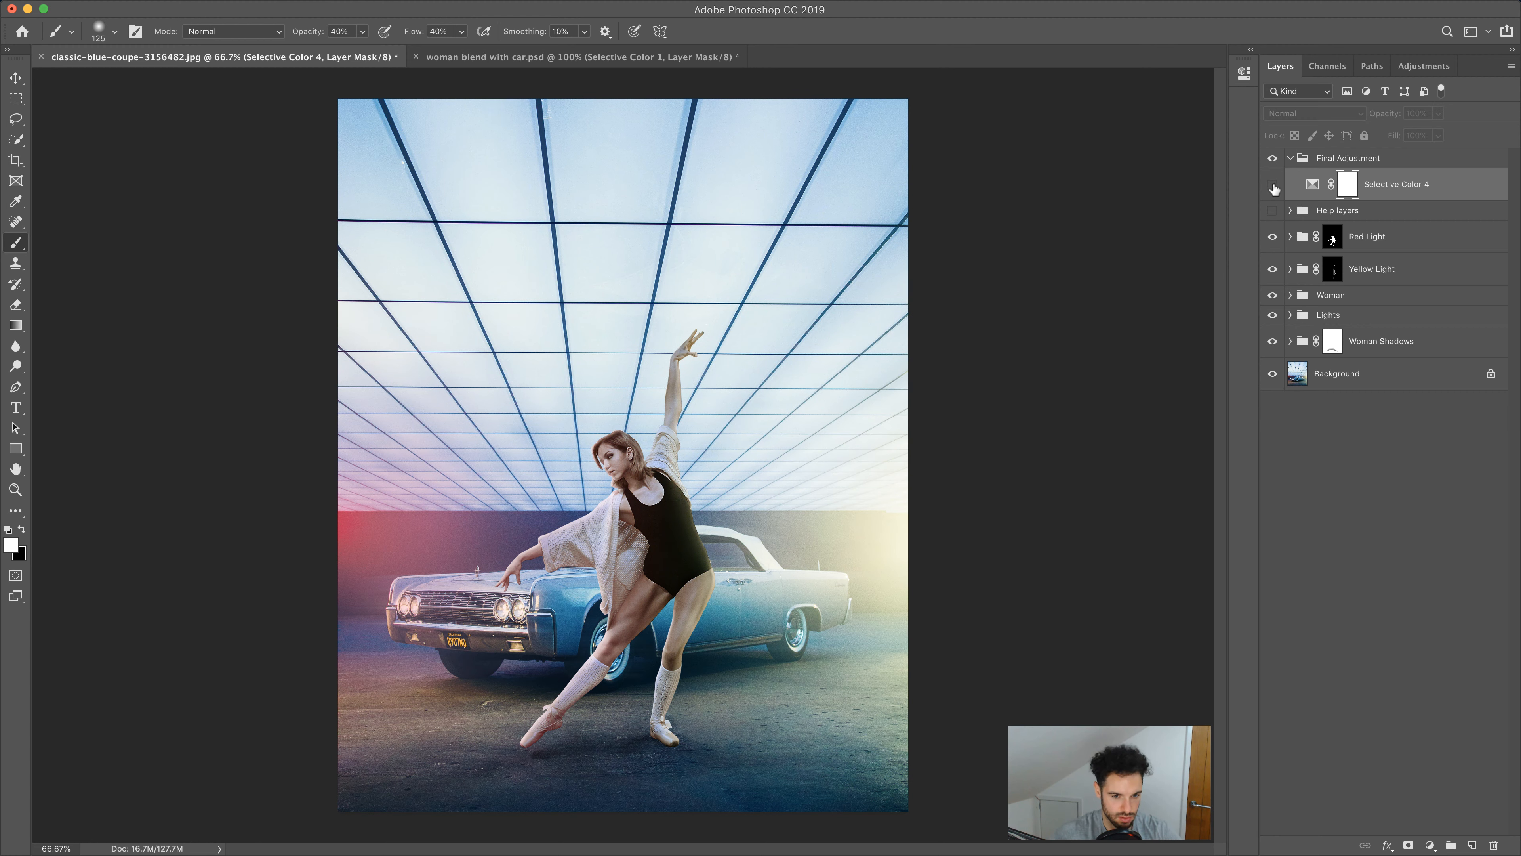
{"action": "left_click", "coordinate": [1273, 185]}
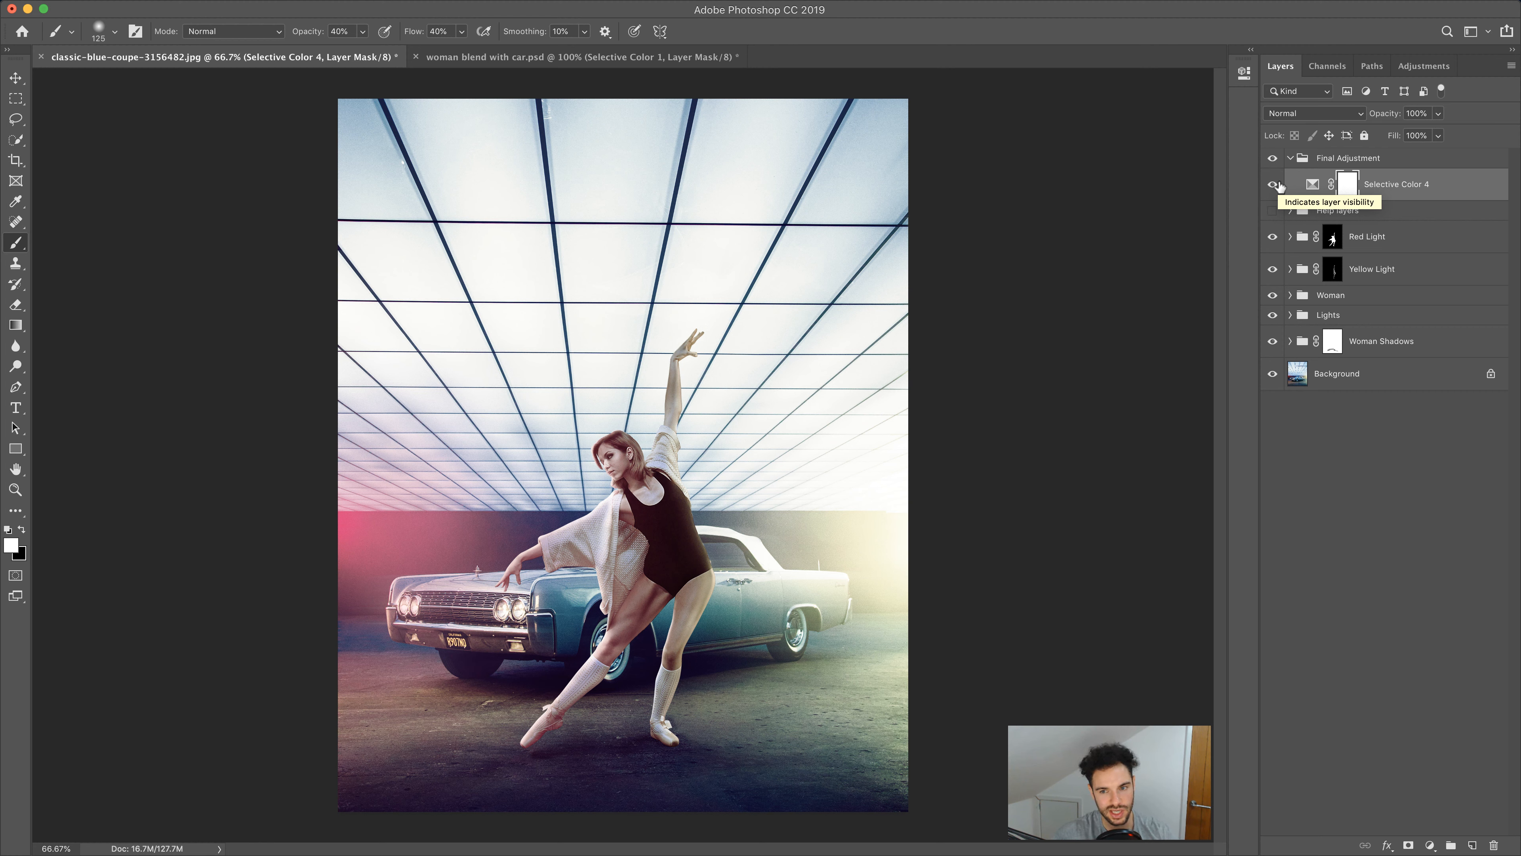
{"action": "left_click", "coordinate": [1271, 186]}
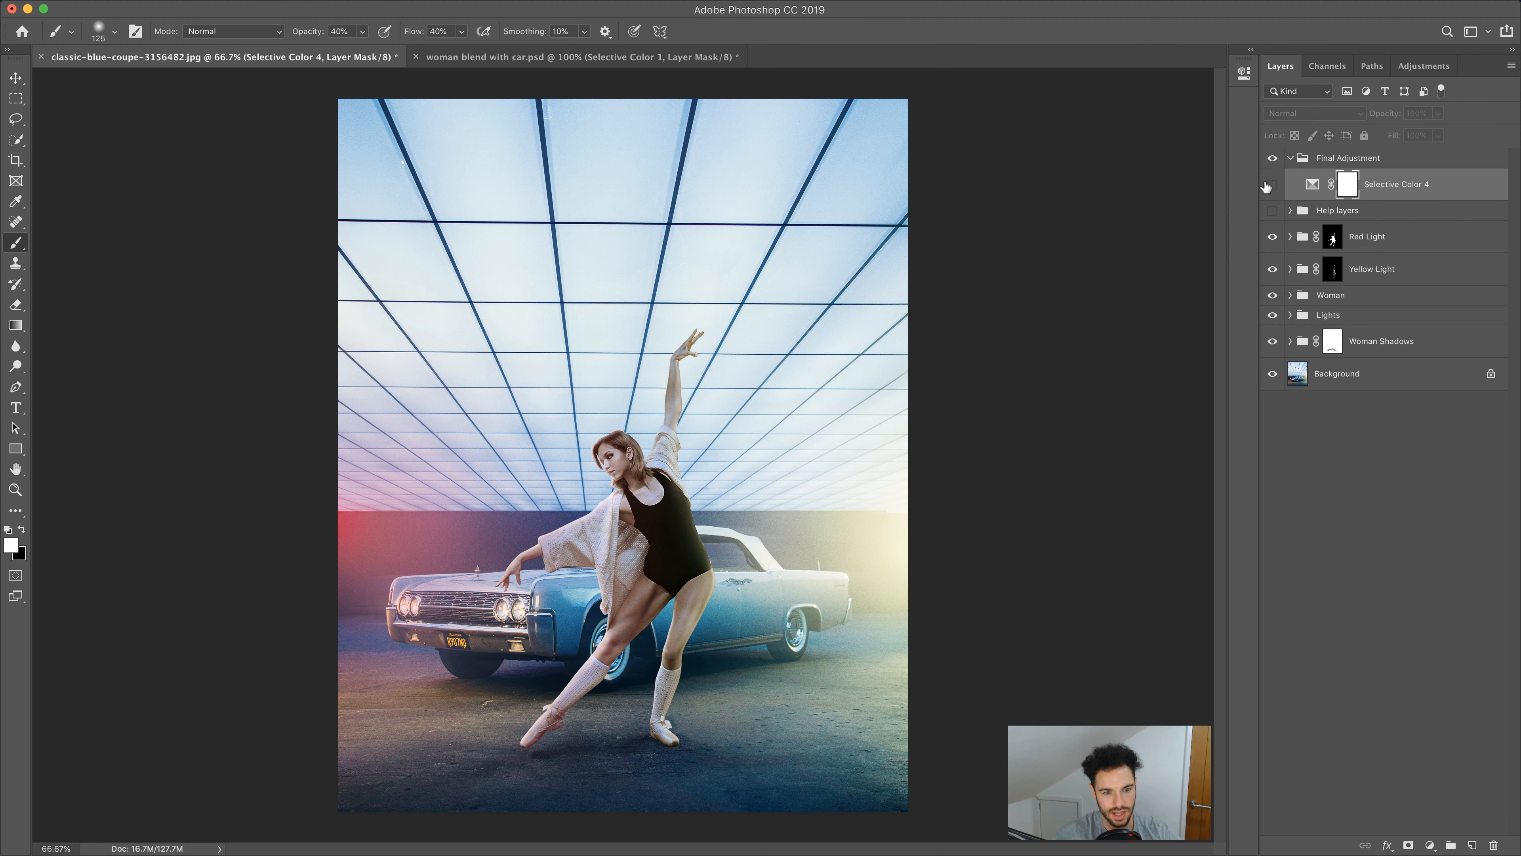
{"action": "left_click", "coordinate": [1272, 185]}
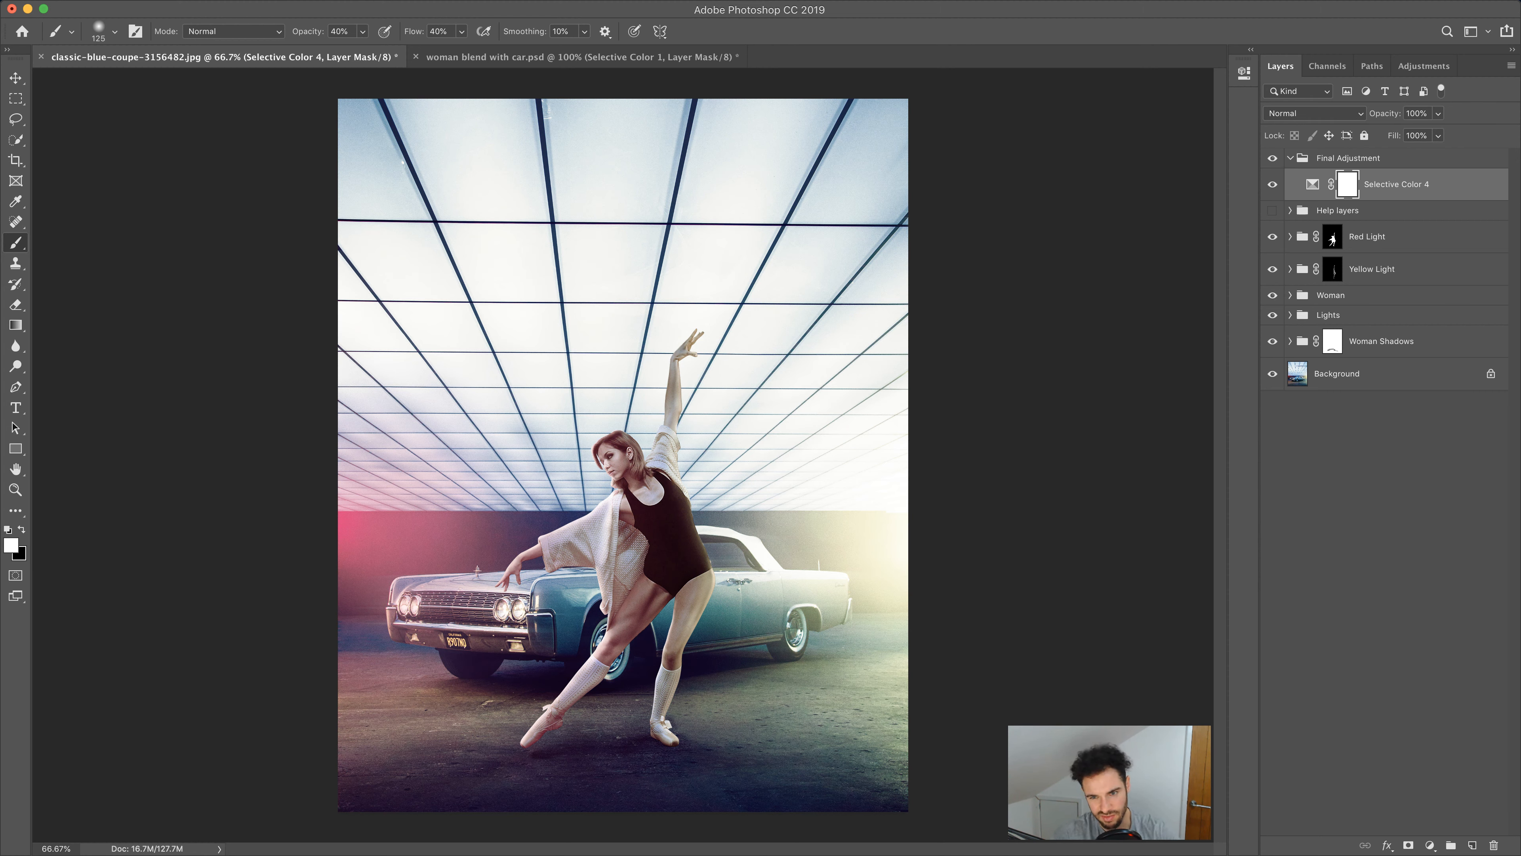
Add a Hue/Saturation adjustment layer in the Final Adjustment group and set its saturation to +15
{"action": "left_click", "coordinate": [1430, 846]}
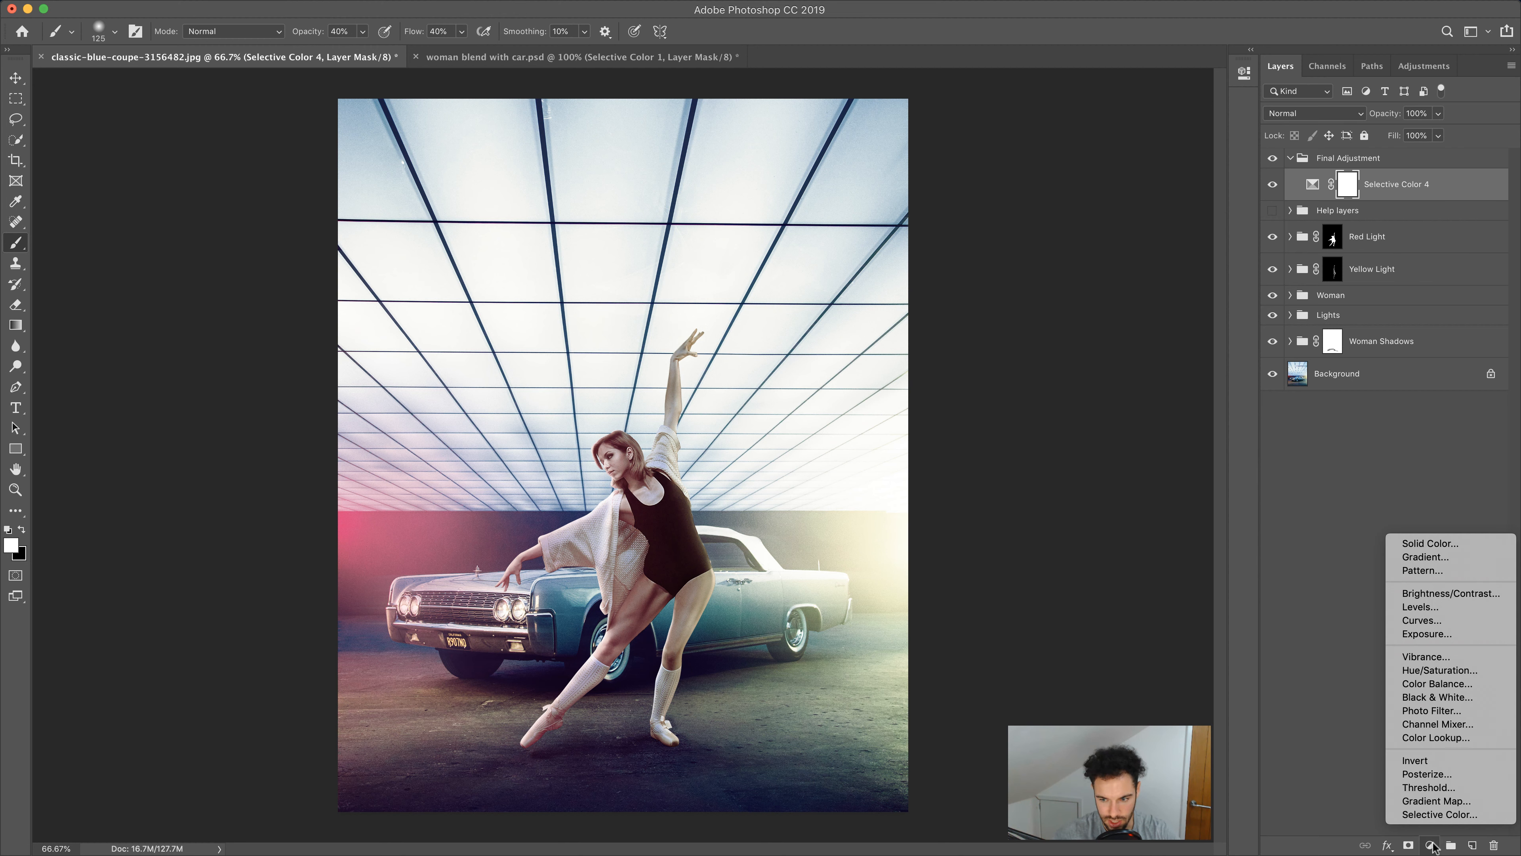
{"action": "left_click", "coordinate": [1444, 671]}
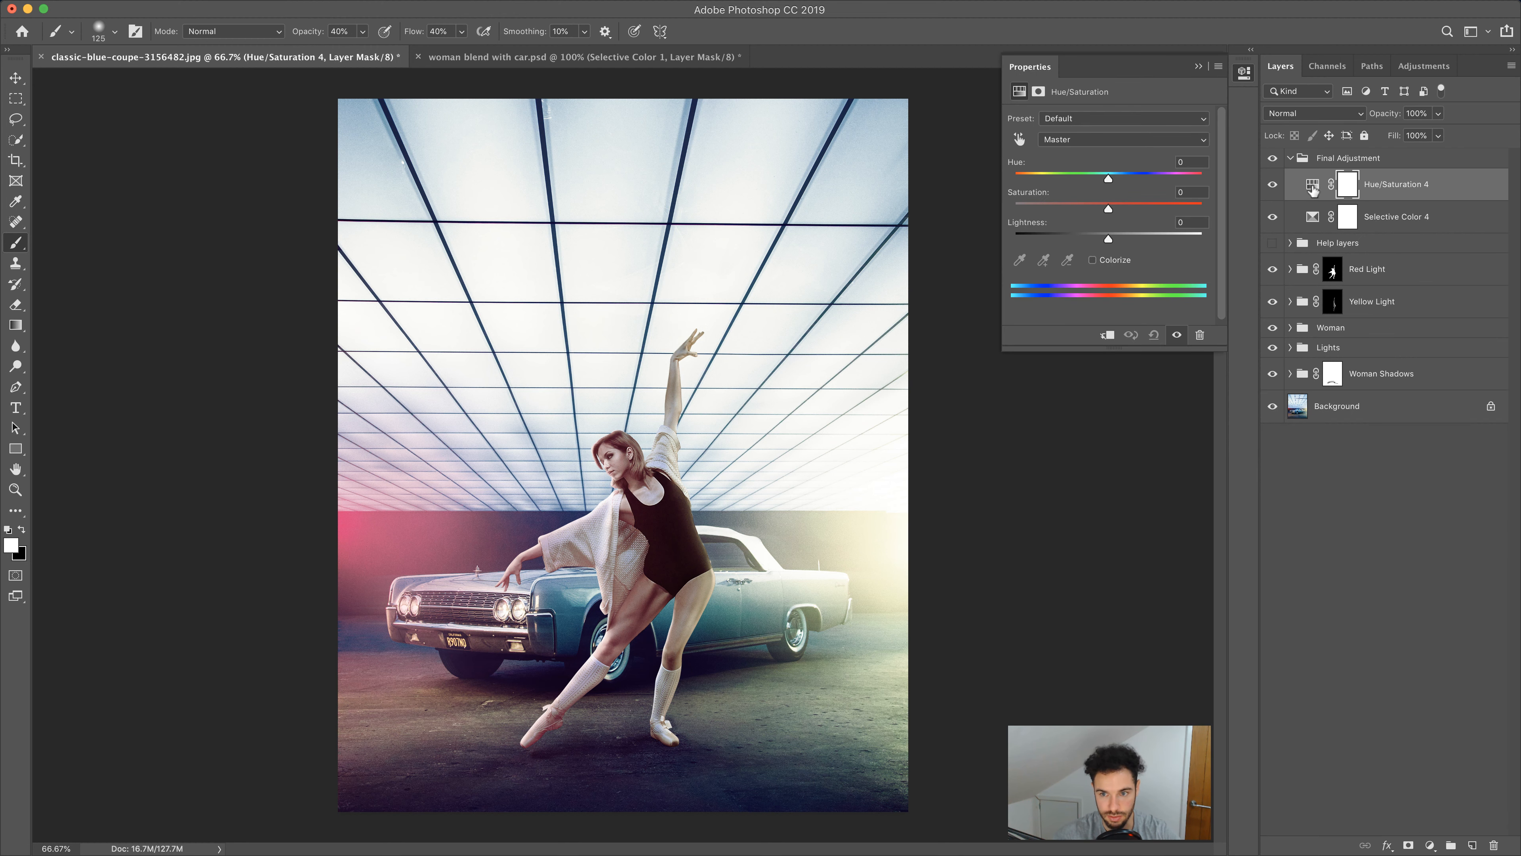
{"action": "left_click", "coordinate": [1118, 207]}
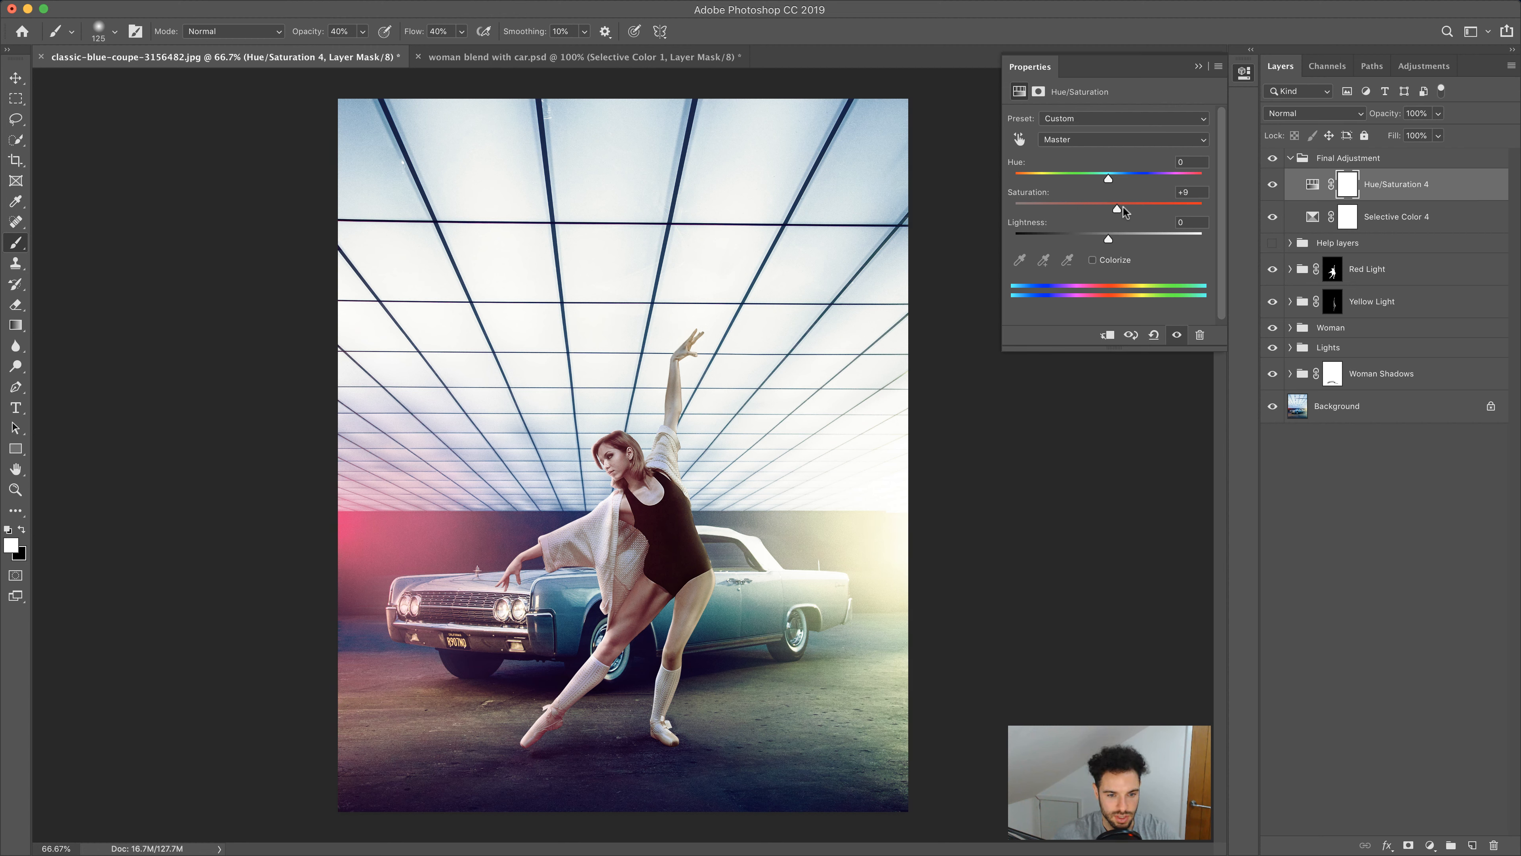
{"action": "left_click", "coordinate": [1273, 185]}
{"action": "left_click", "coordinate": [1274, 187]}
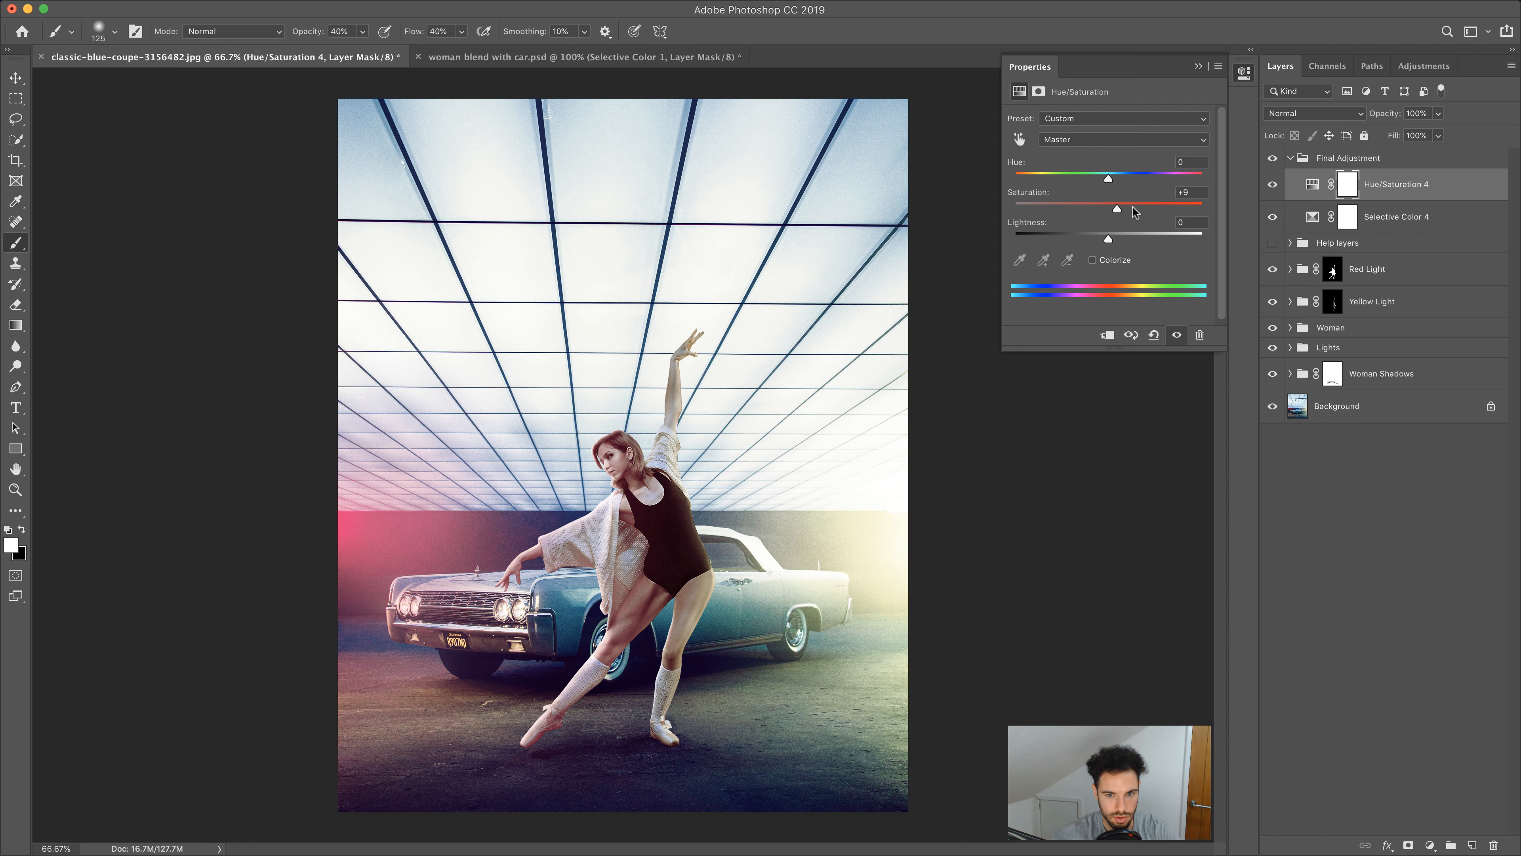
{"action": "mouse_move", "coordinate": [1140, 209]}
{"action": "left_mouse_down"}
{"action": "mouse_move", "coordinate": [1108, 210]}
{"action": "mouse_move", "coordinate": [1126, 211]}
{"action": "left_mouse_up"}
{"action": "left_click", "coordinate": [1187, 191]}
{"action": "type", "text": "15"}
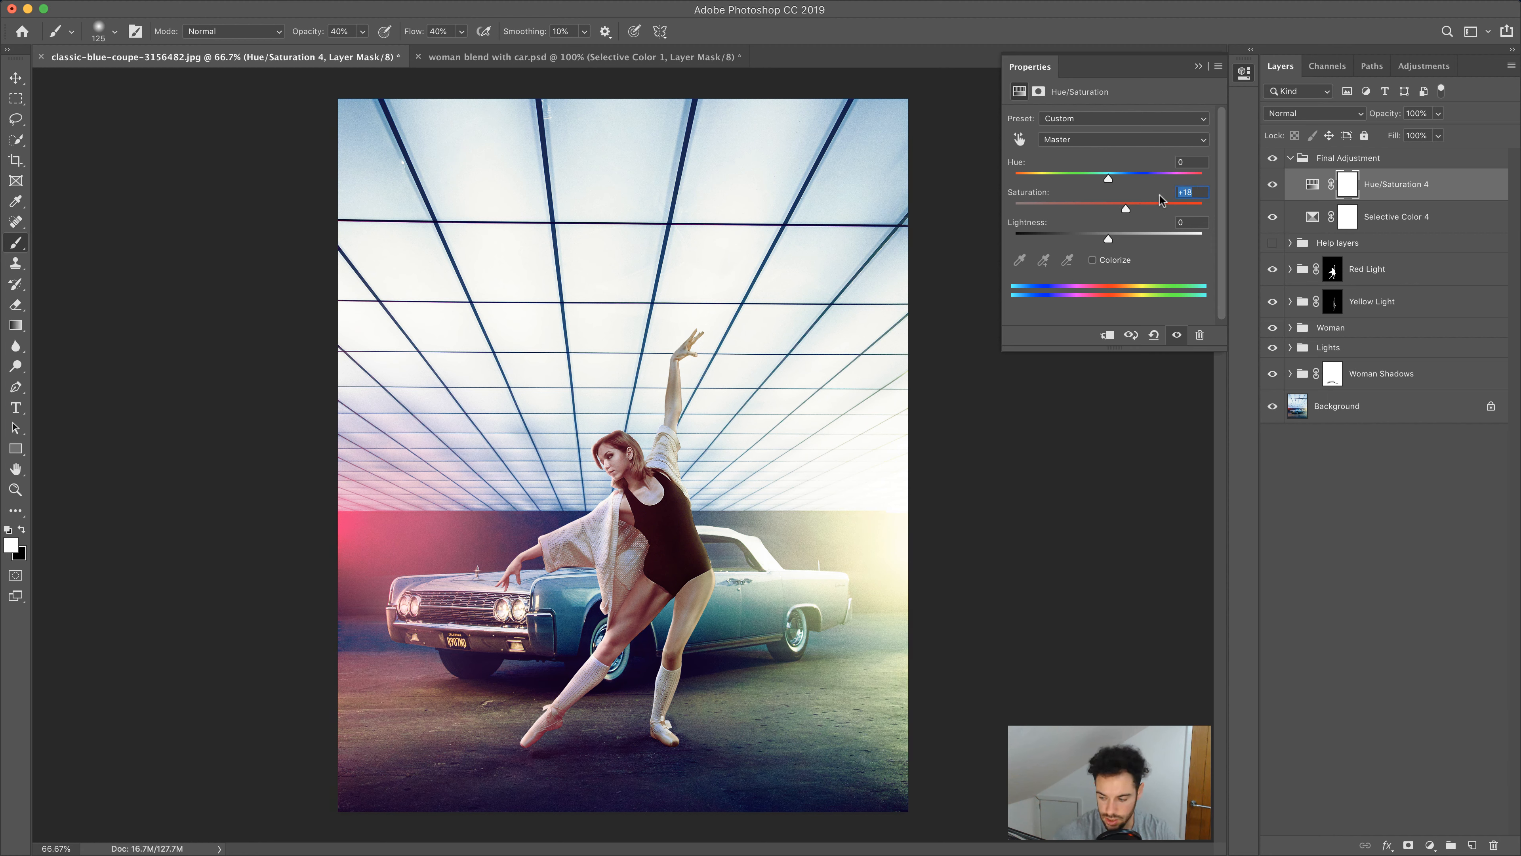
Collapse the properties and toggle the Hue/Saturation layer's visibility to compare the result
{"action": "left_click", "coordinate": [1199, 65]}
{"action": "left_click", "coordinate": [1272, 183]}
{"action": "left_click", "coordinate": [1272, 184]}
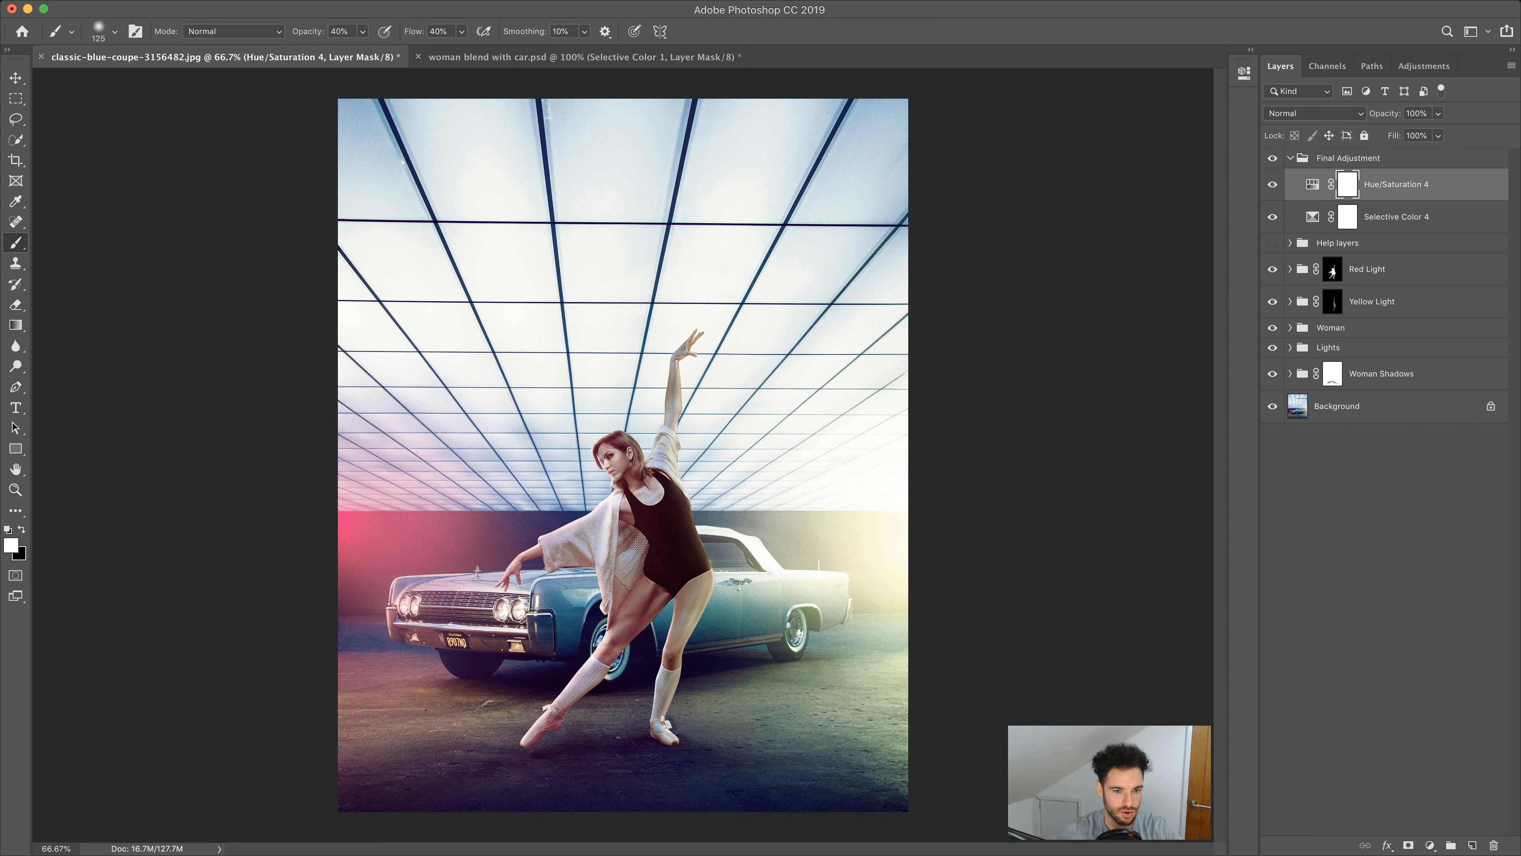
{"action": "left_click", "coordinate": [17, 180]}
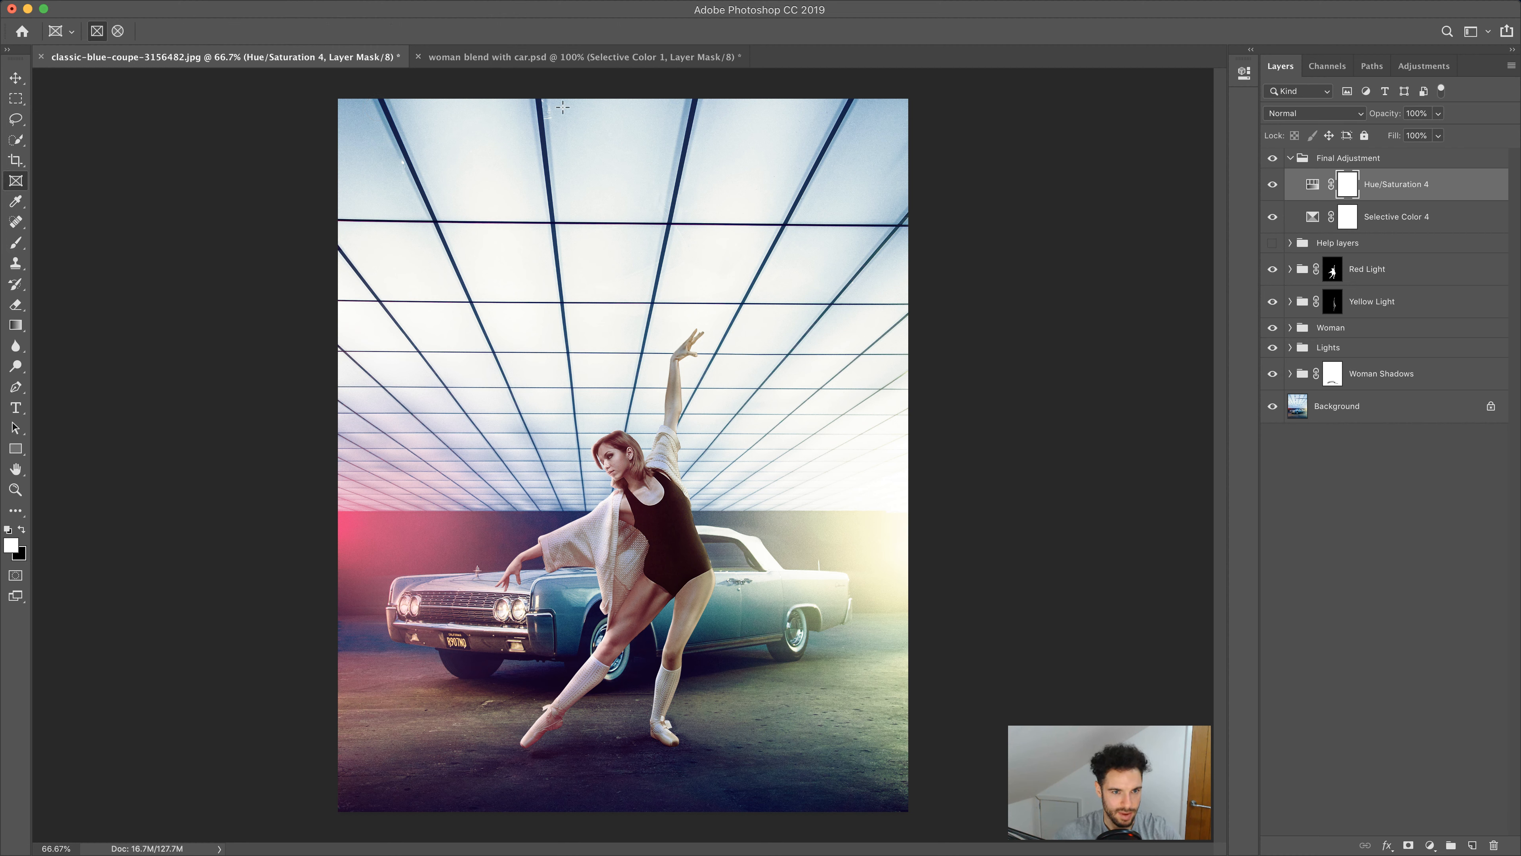
{"action": "left_click_drag", "start_coordinate": [315, 86], "coordinate": [949, 821]}
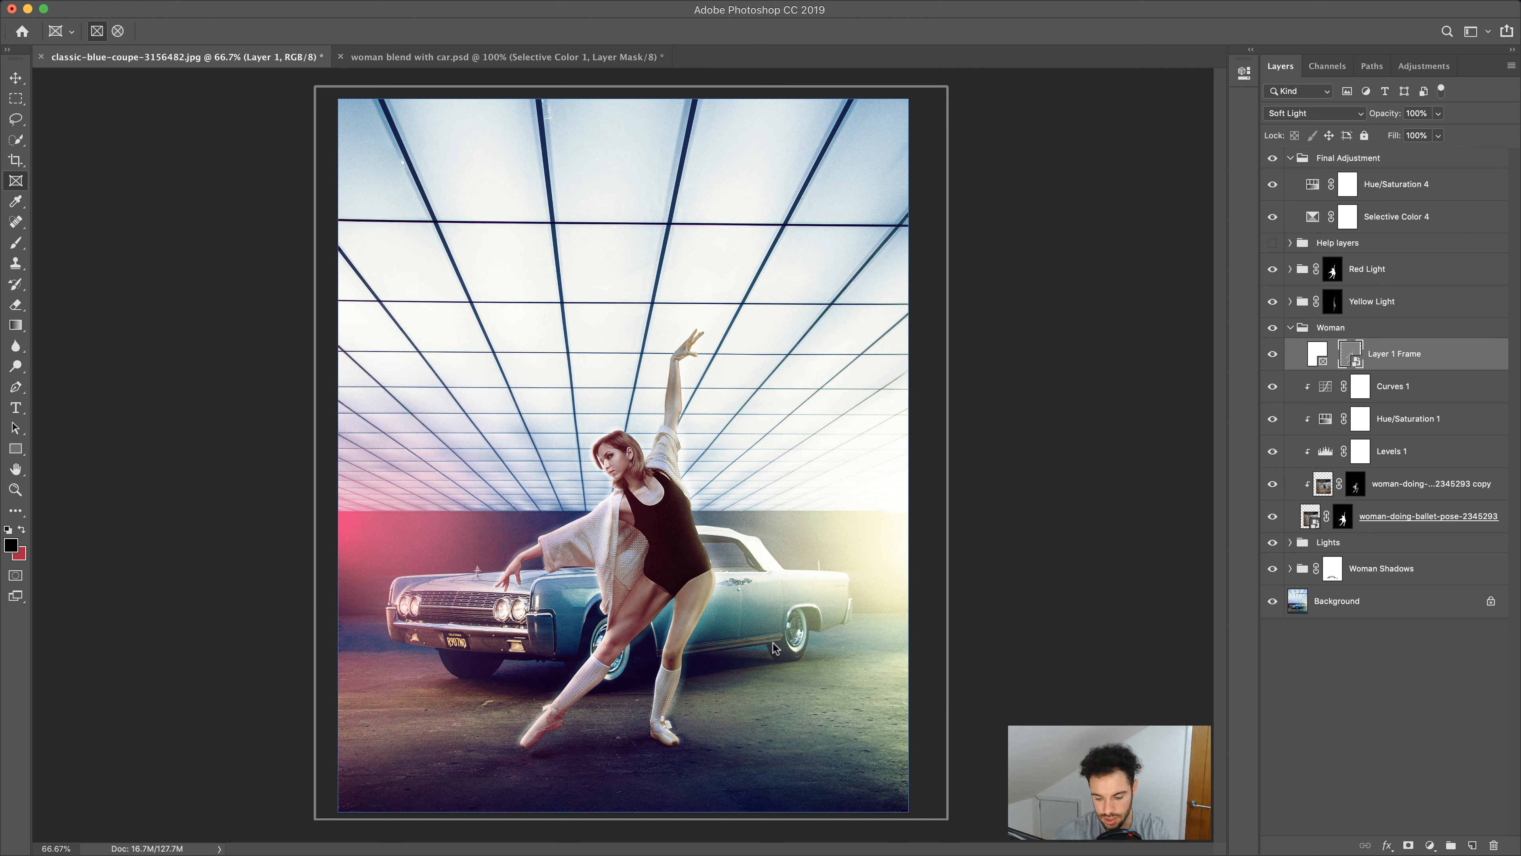
{"action": "key", "text": "super+z"}
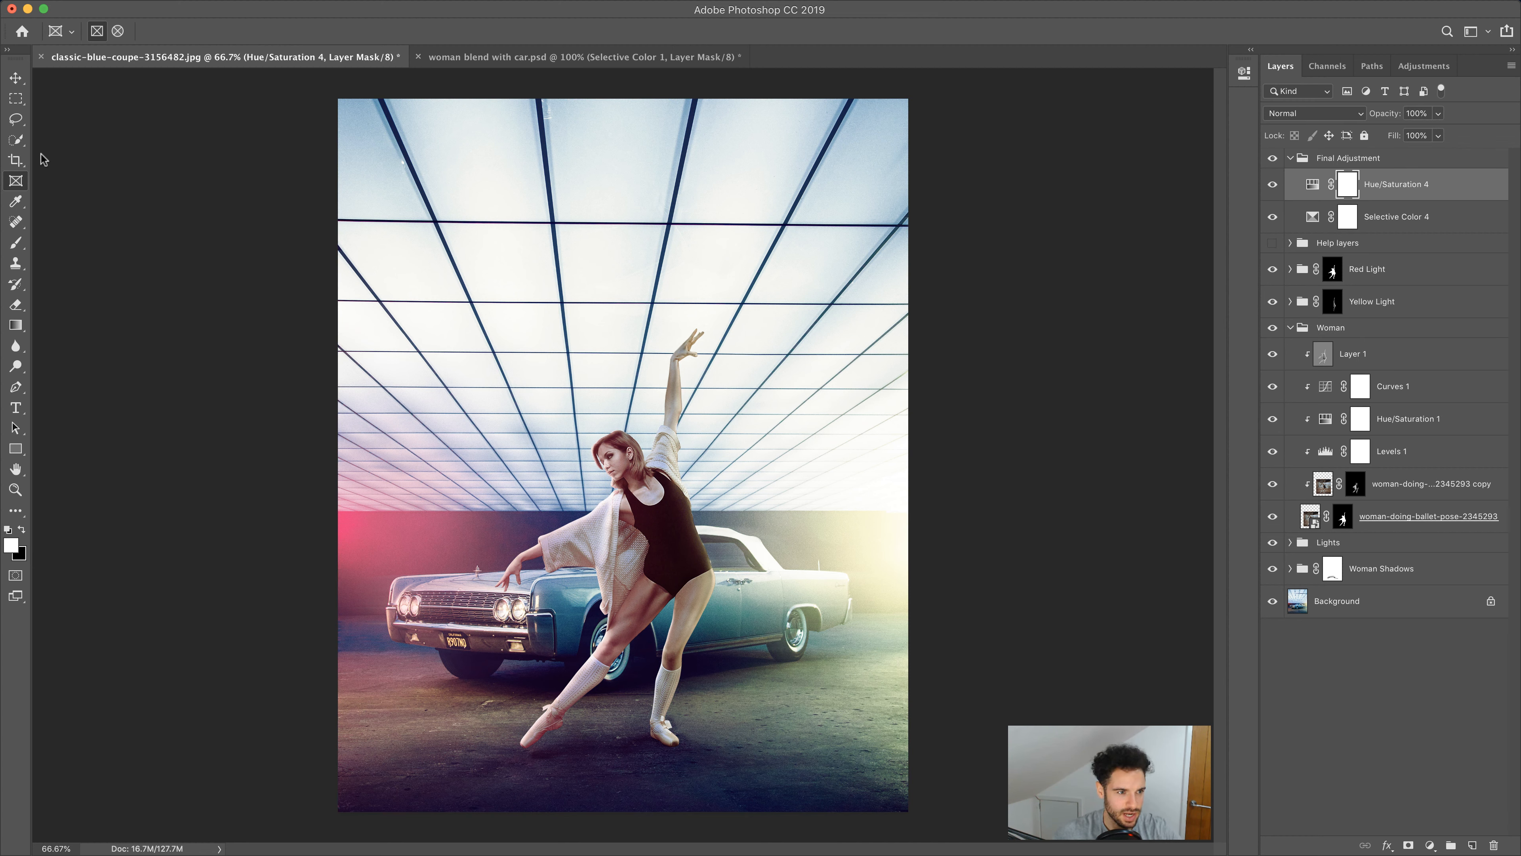
Crop a strip off the top of the canvas with Delete Cropped Pixels turned off
{"action": "left_click", "coordinate": [16, 160]}
{"action": "left_click_drag", "start_coordinate": [618, 102], "coordinate": [623, 145]}
{"action": "scroll", "coordinate": [628, 246], "scroll_direction": "up", "scroll_amount": 1}
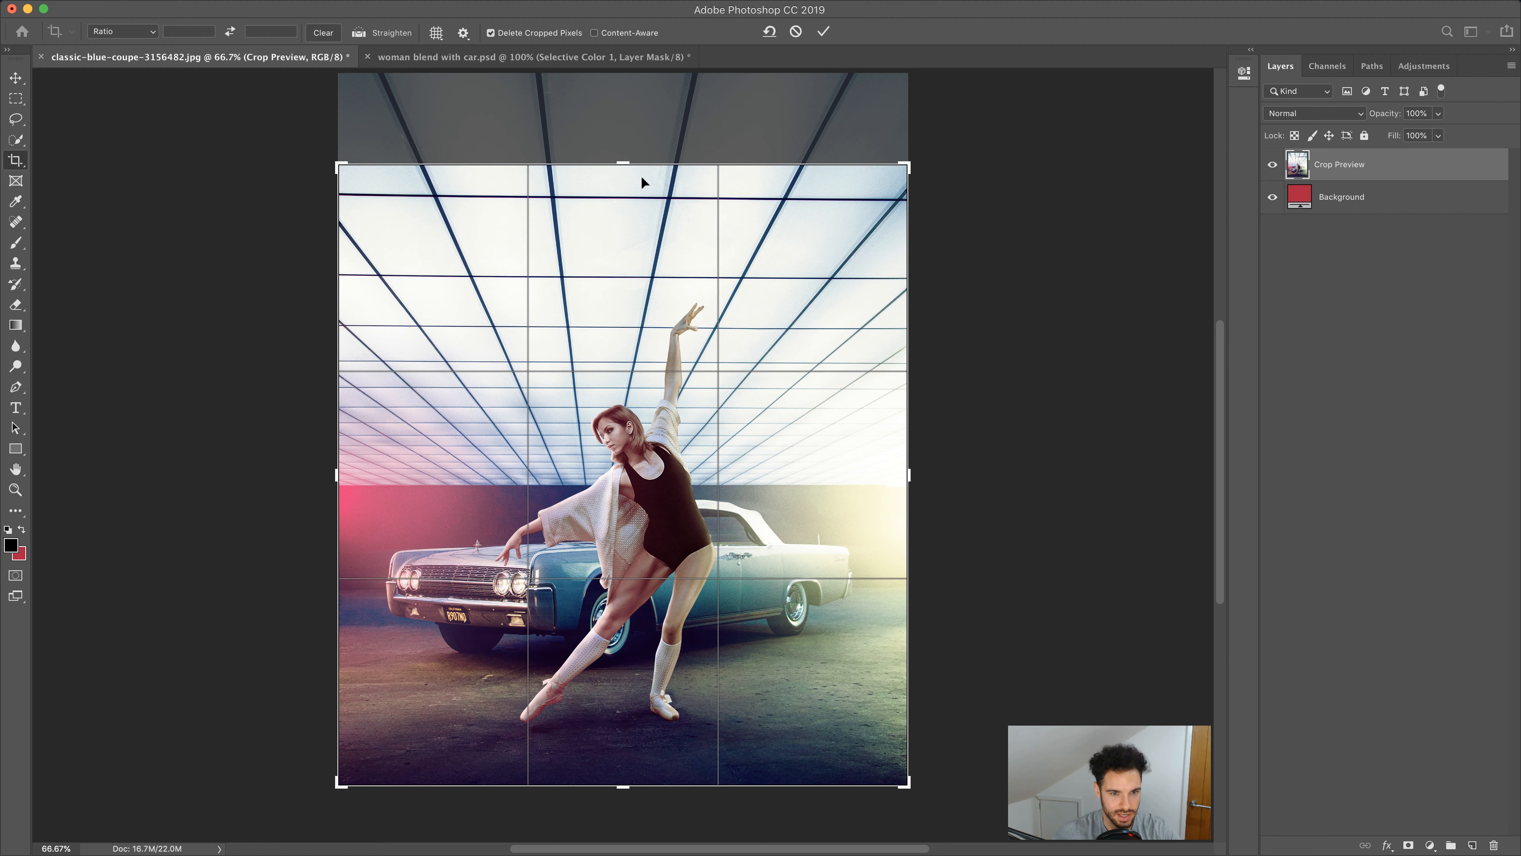
{"action": "left_click_drag", "start_coordinate": [625, 165], "coordinate": [627, 174]}
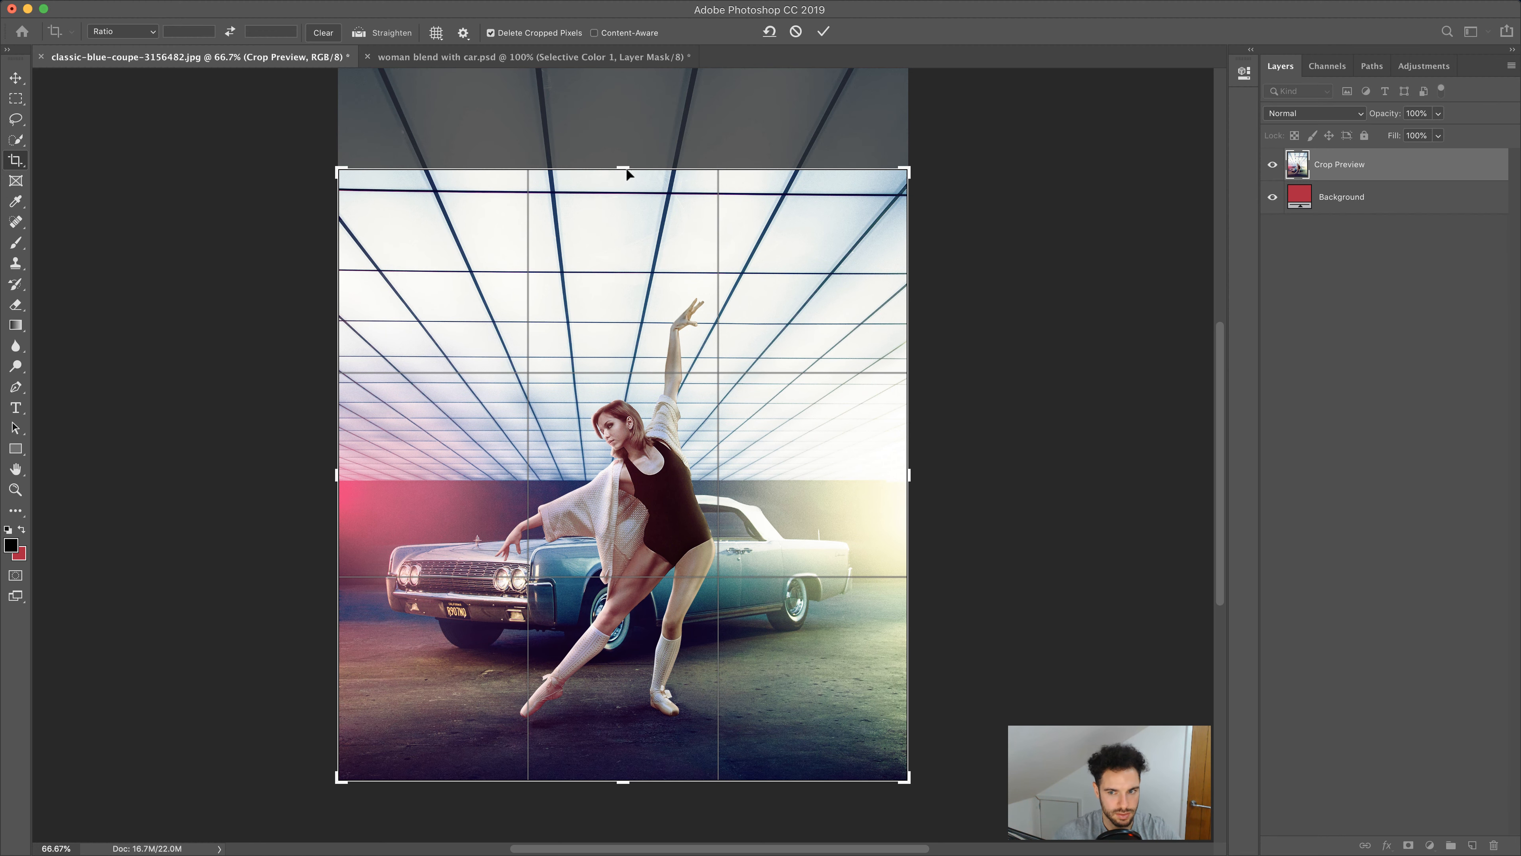
{"action": "left_click", "coordinate": [492, 34]}
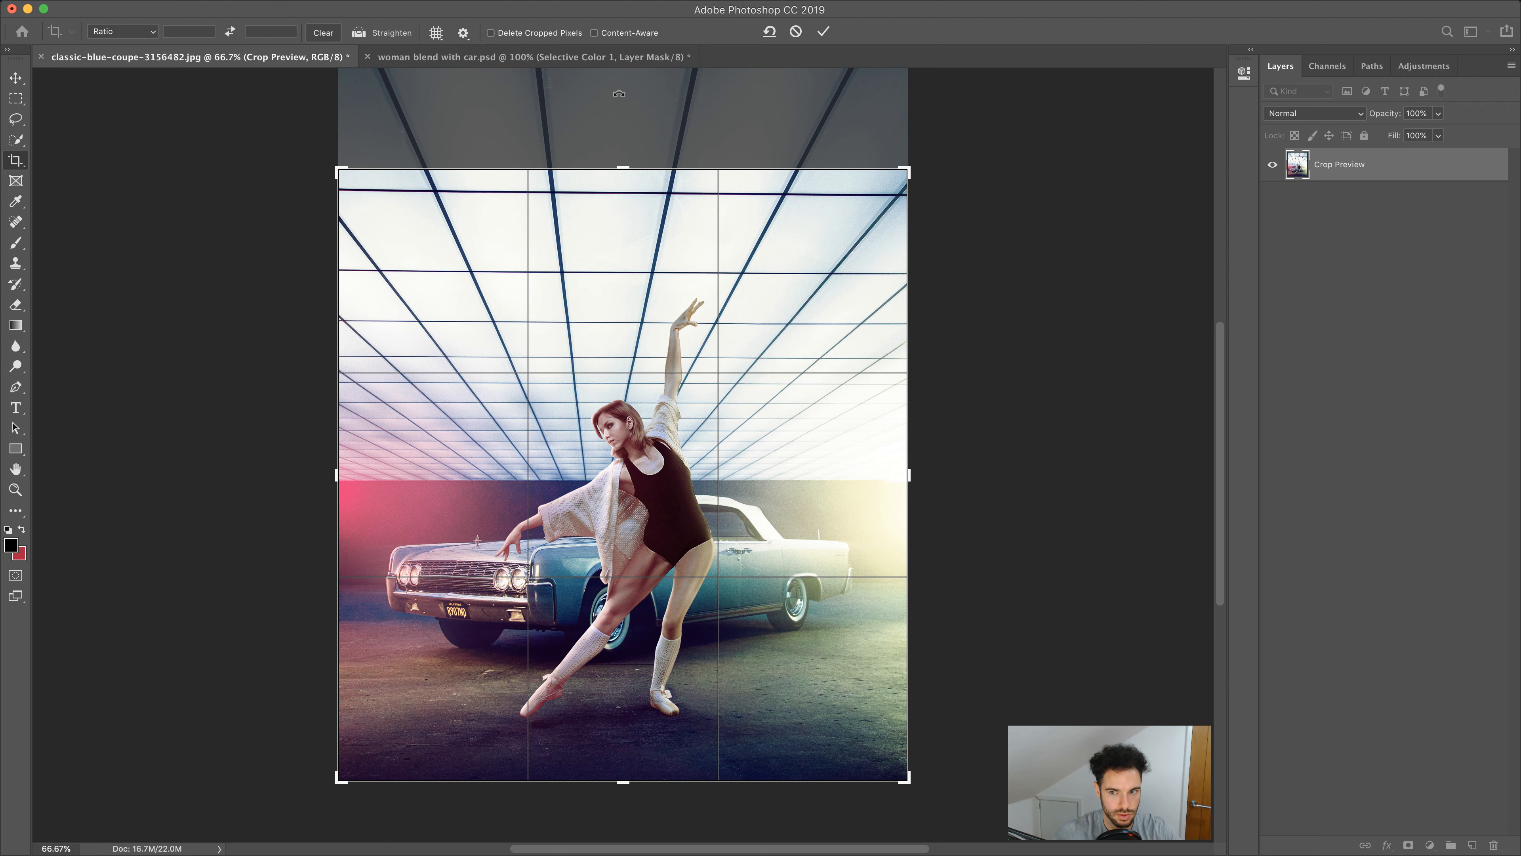
{"action": "key", "text": "Return"}
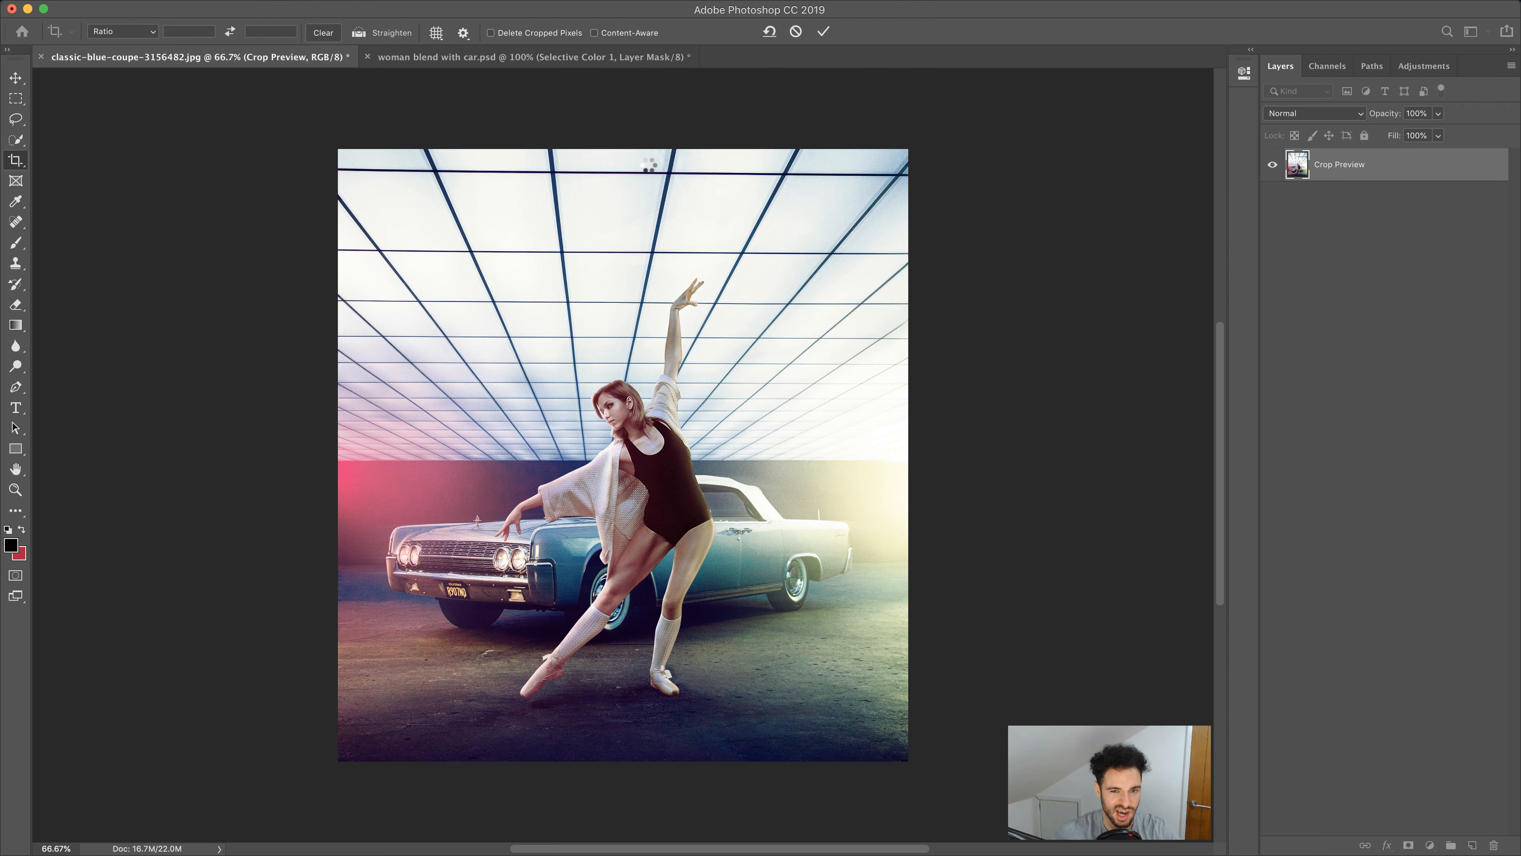
Crop a little more off the top edge of the canvas
{"action": "left_click", "coordinate": [17, 160]}
{"action": "mouse_move", "coordinate": [622, 146]}
{"action": "left_mouse_down"}
{"action": "mouse_move", "coordinate": [621, 112]}
{"action": "mouse_move", "coordinate": [618, 161]}
{"action": "left_mouse_up"}
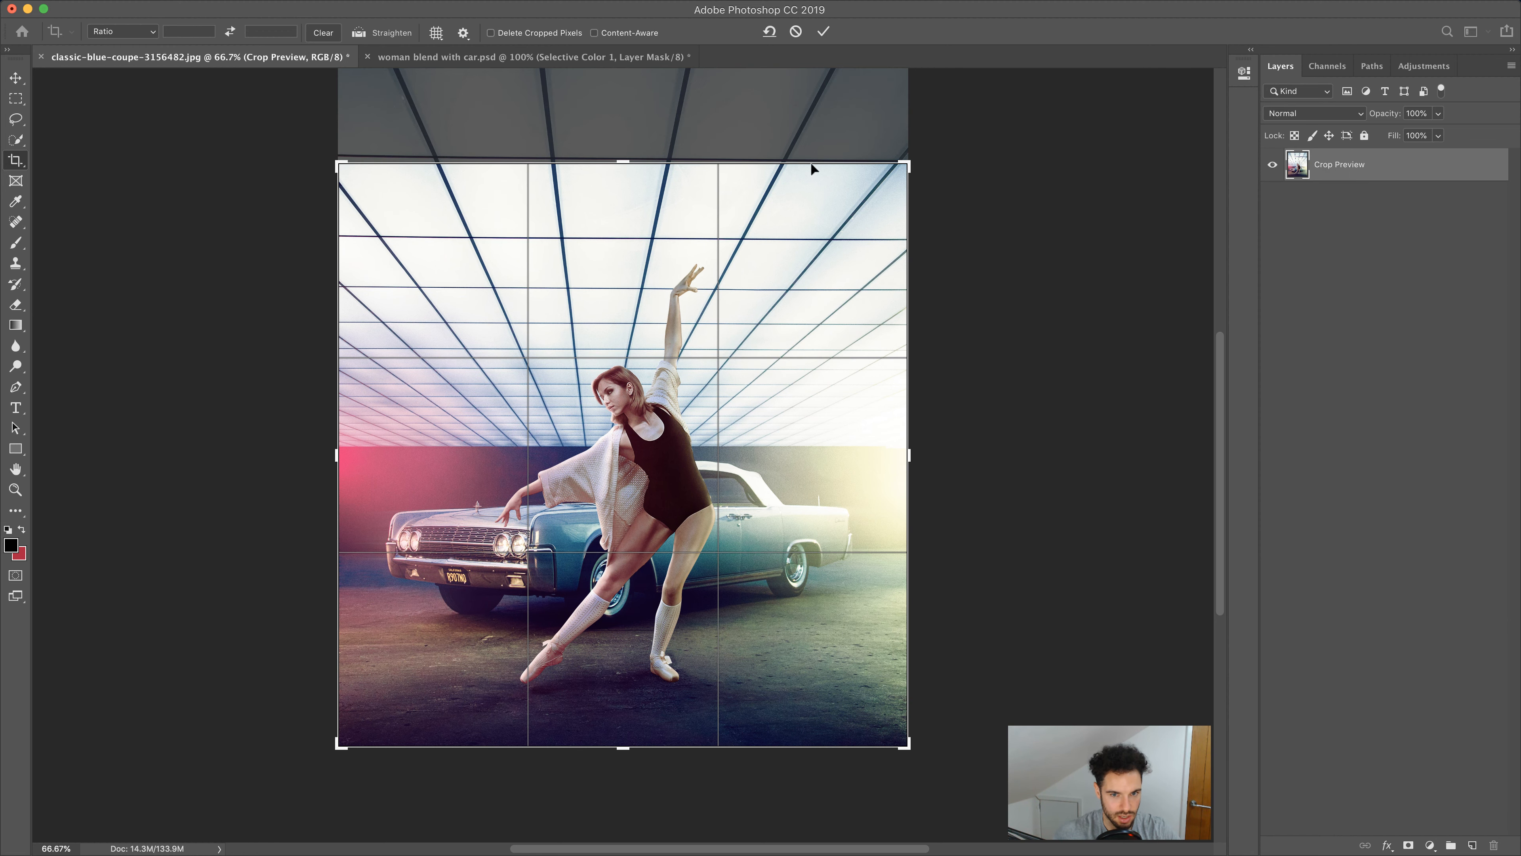
{"action": "key", "text": "Return"}
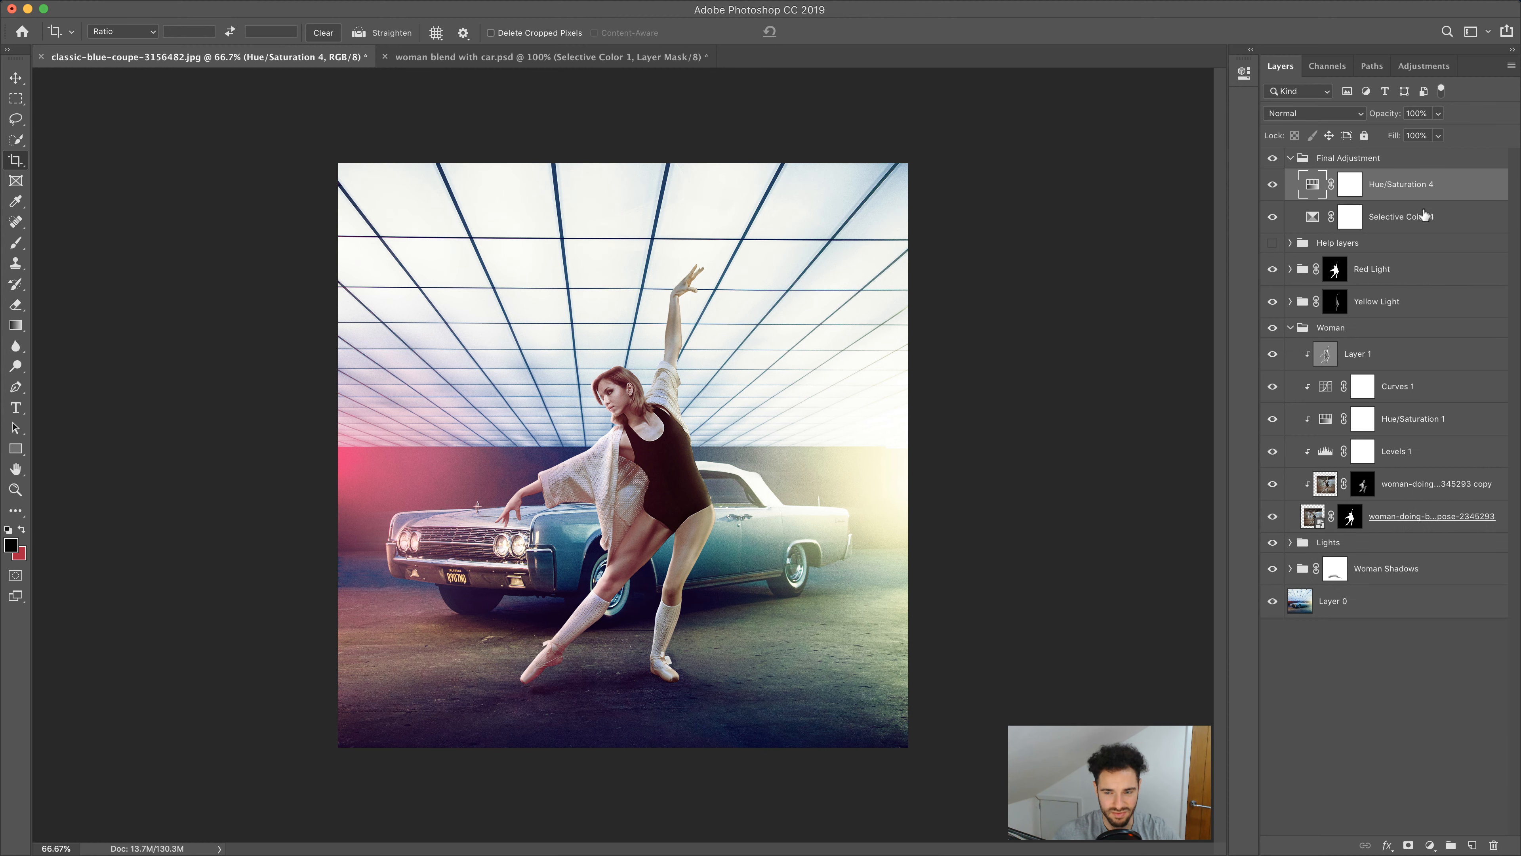
Duplicate the background layer and start a Tilt-Shift blur on the copy
{"action": "left_click", "coordinate": [1377, 605]}
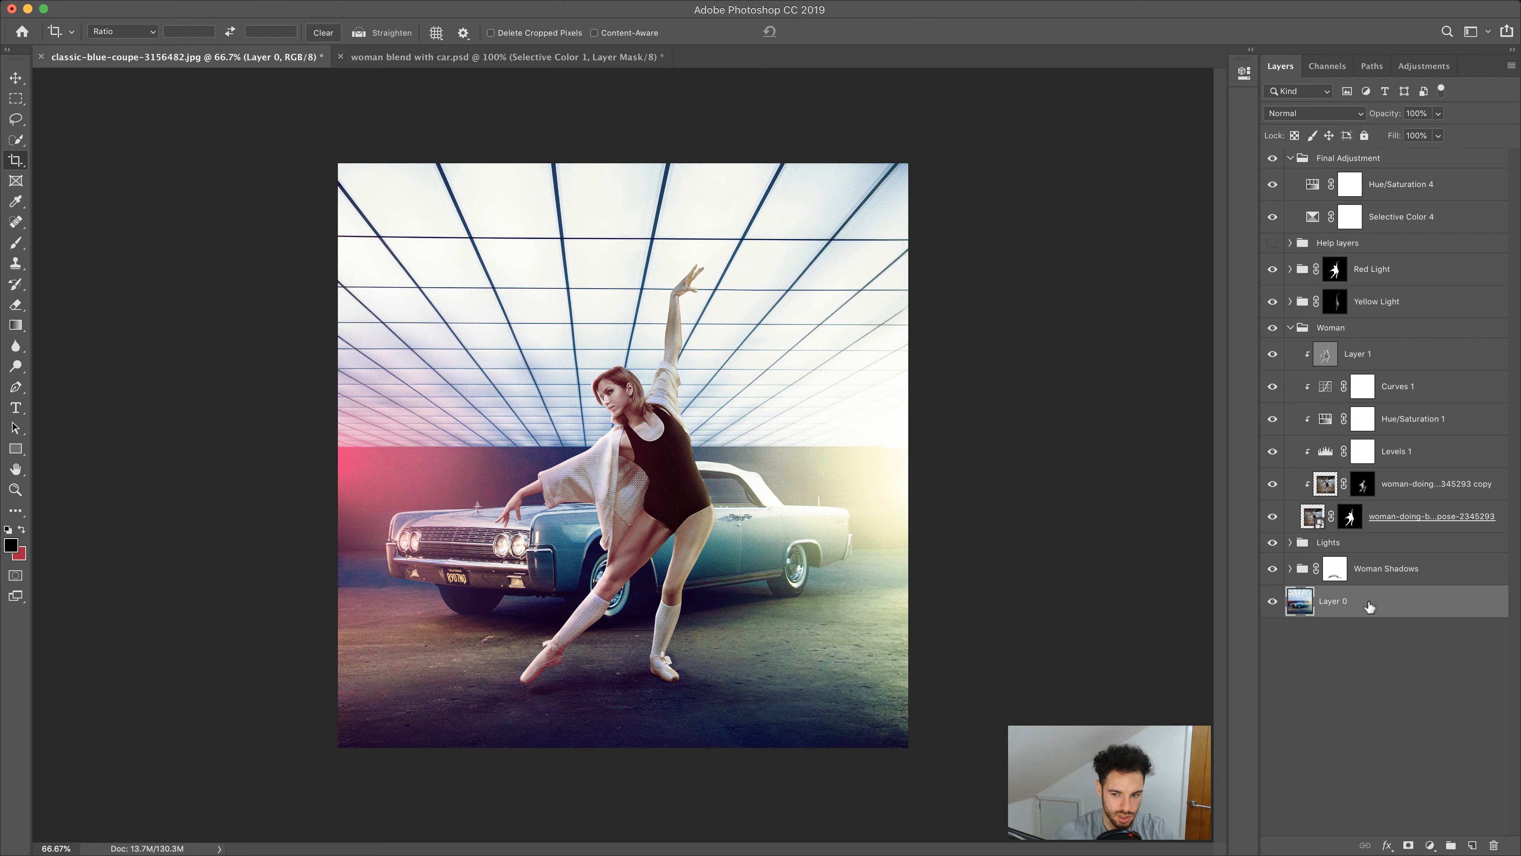
{"action": "key", "text": "super+j"}
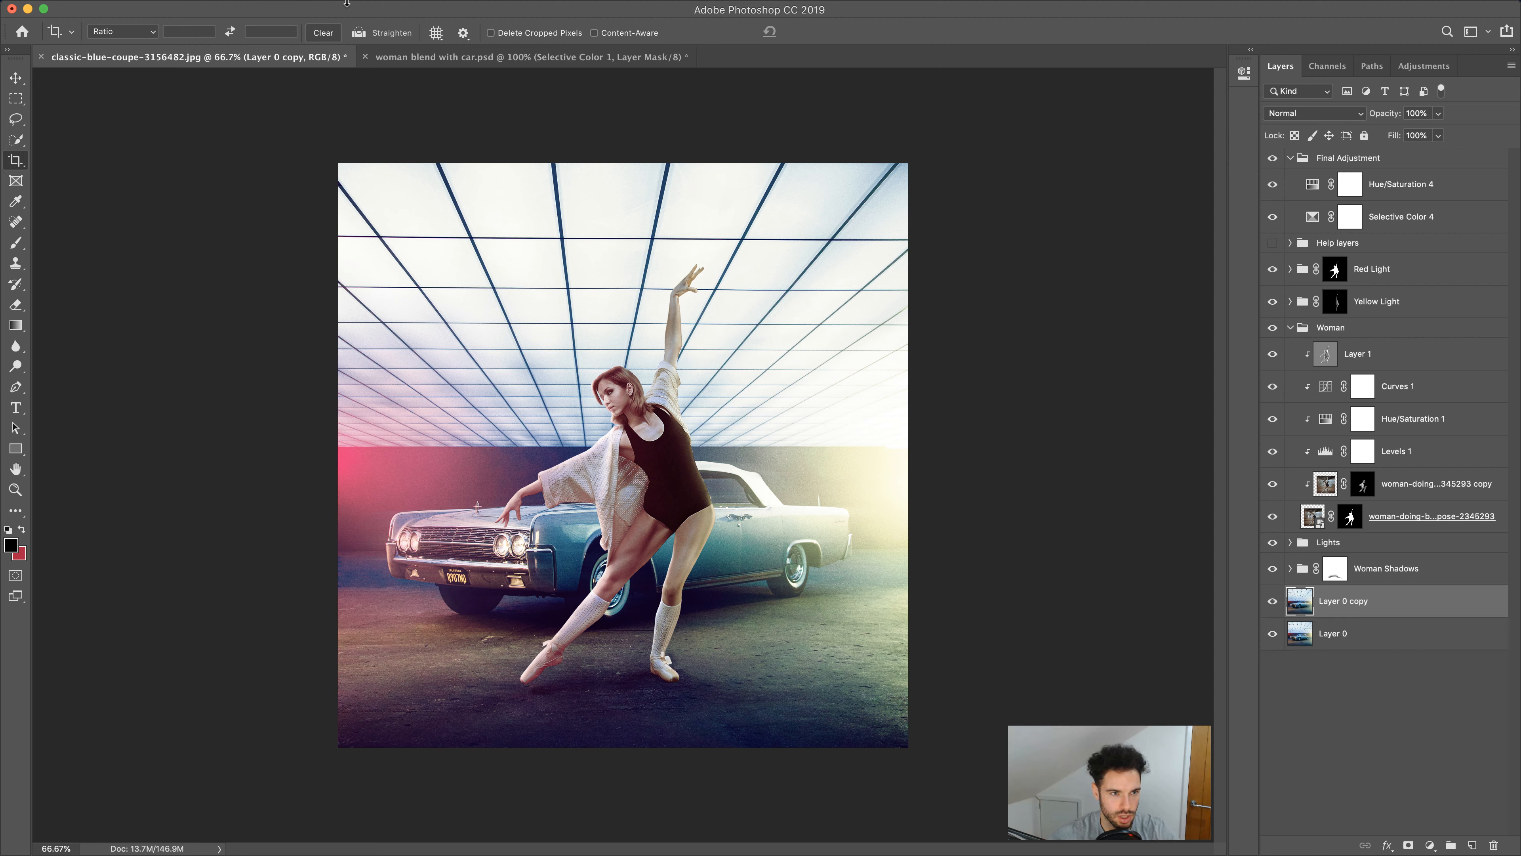
{"action": "mouse_move", "coordinate": [259, 11]}
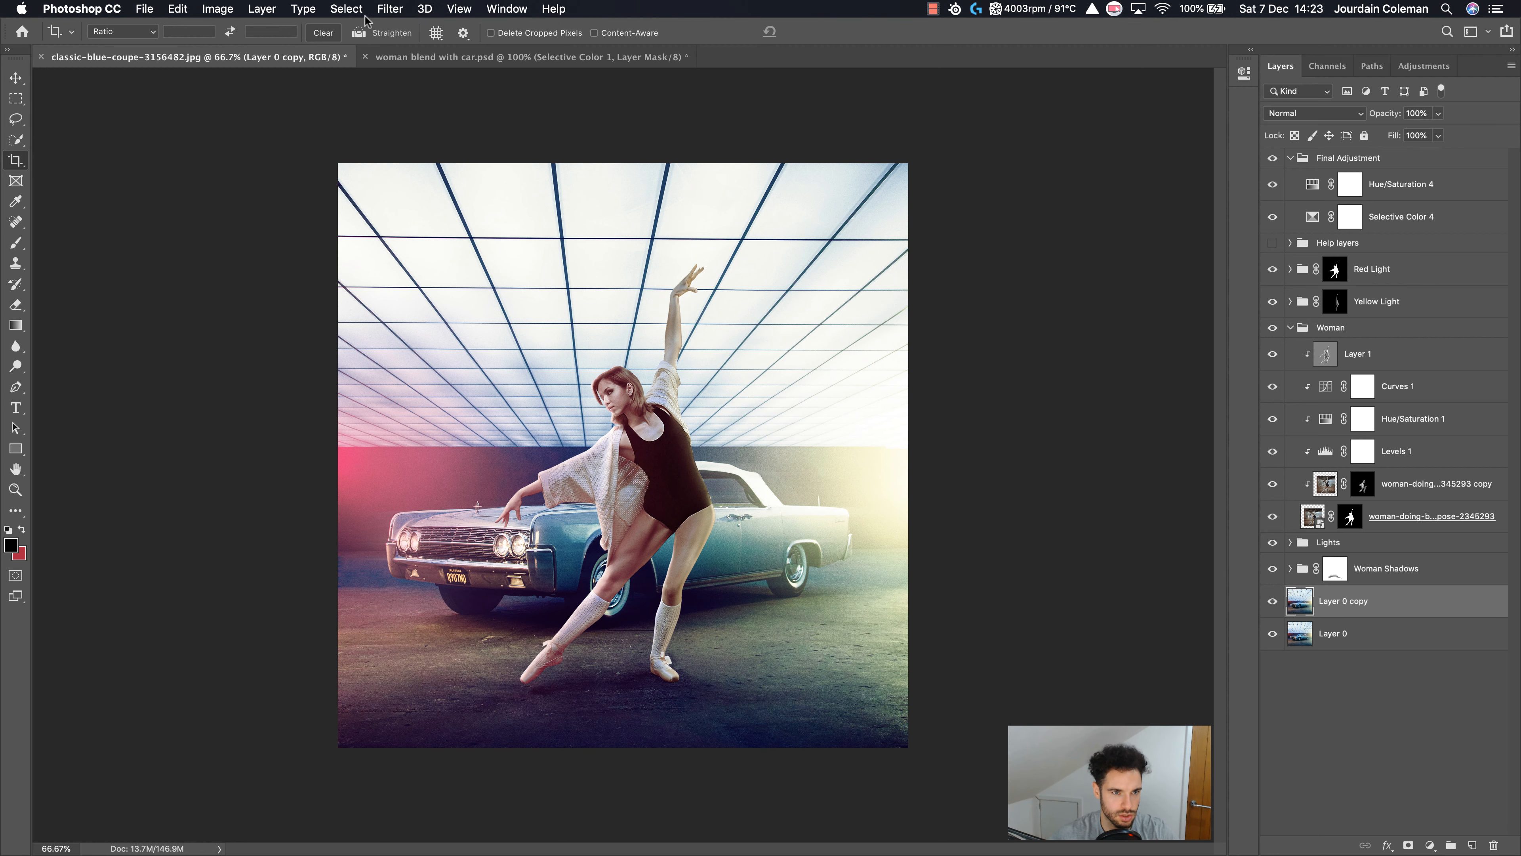
{"action": "left_click", "coordinate": [390, 11]}
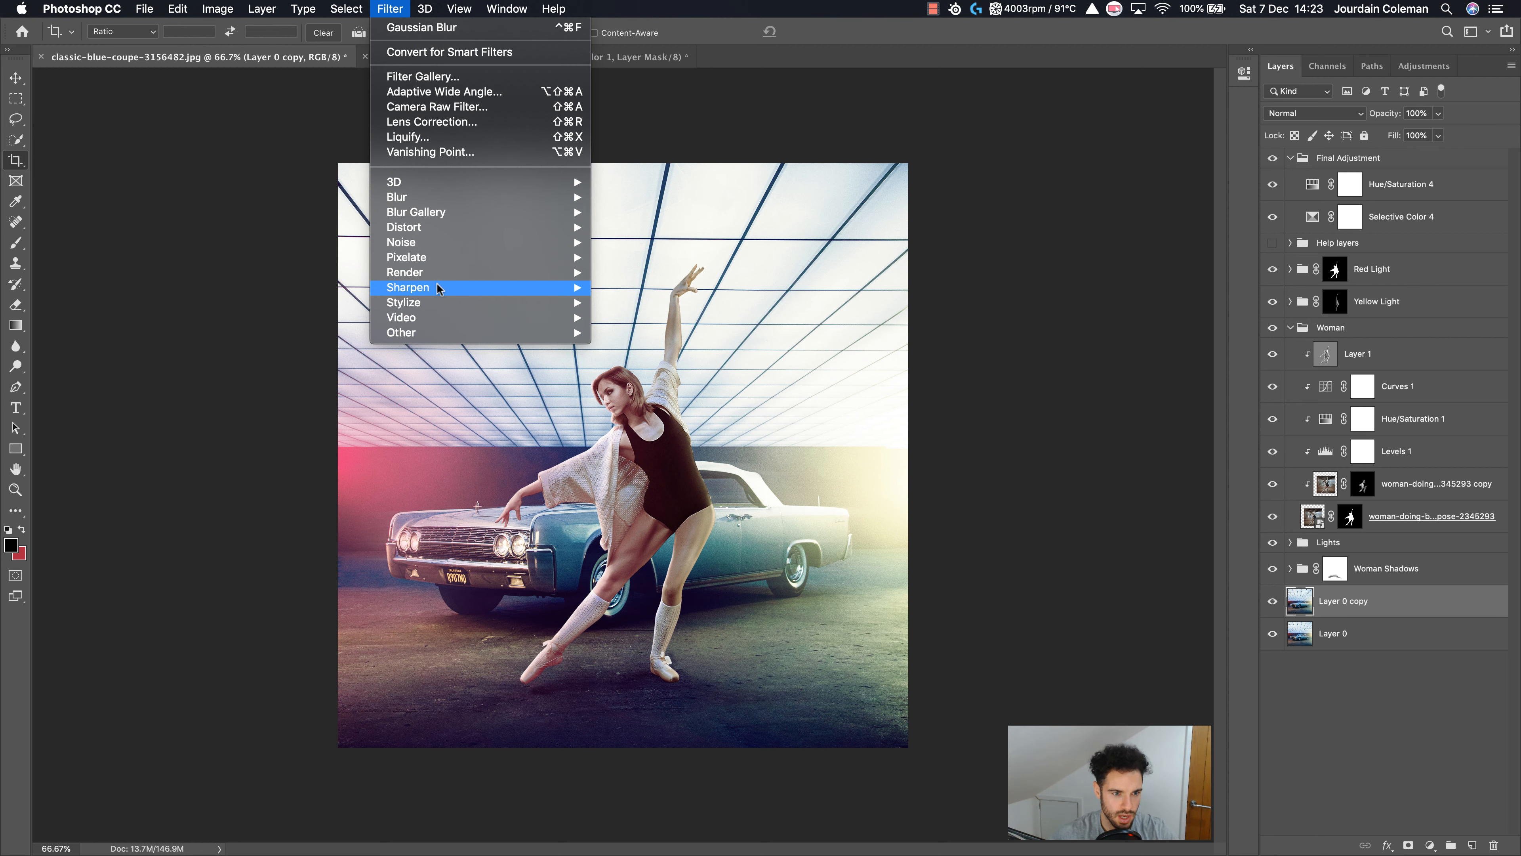
{"action": "mouse_move", "coordinate": [438, 304]}
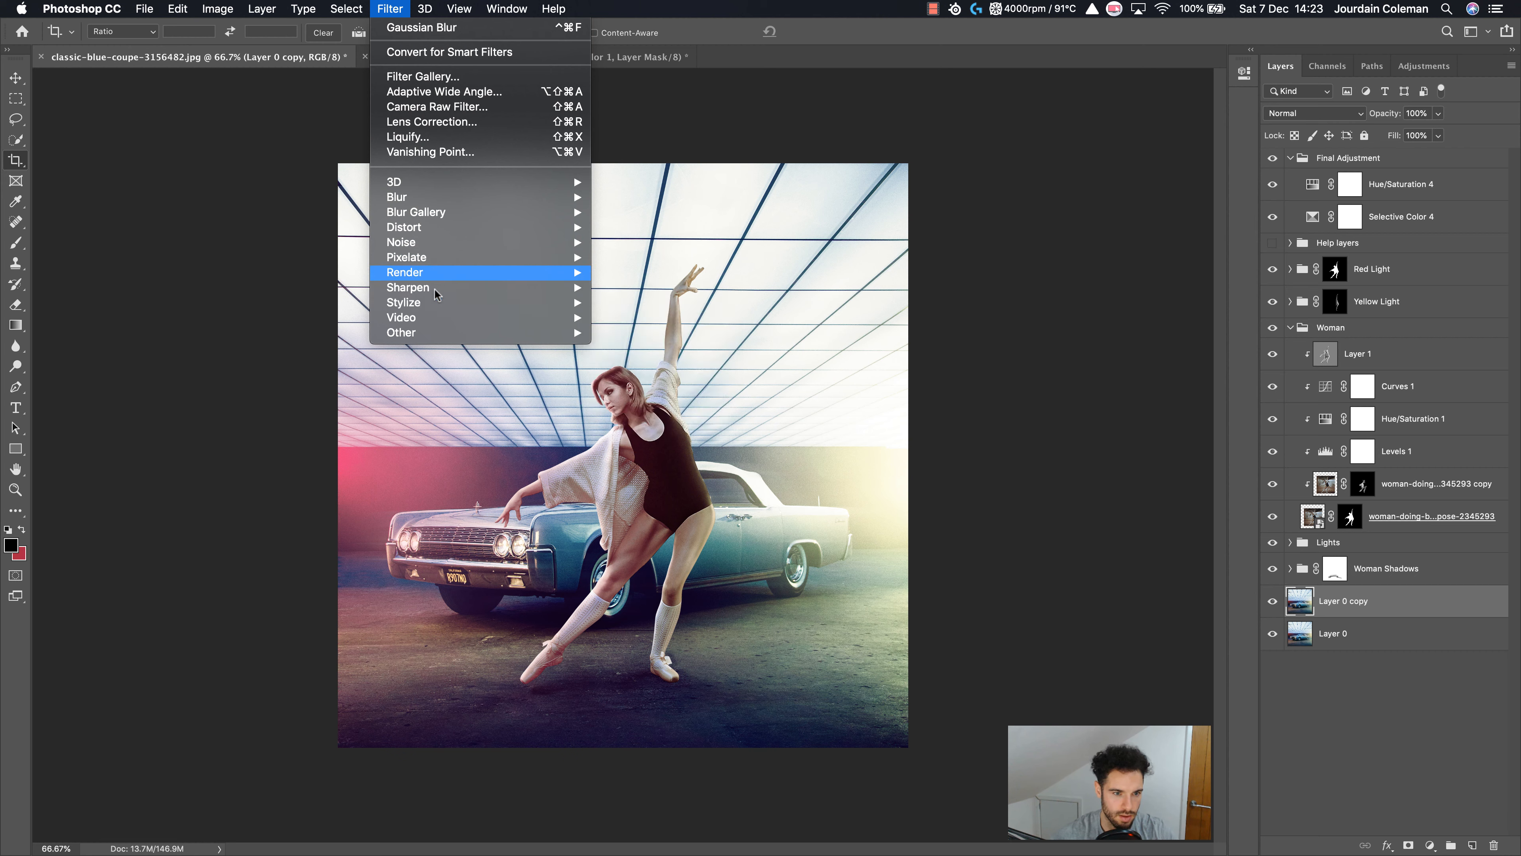
{"action": "mouse_move", "coordinate": [542, 197]}
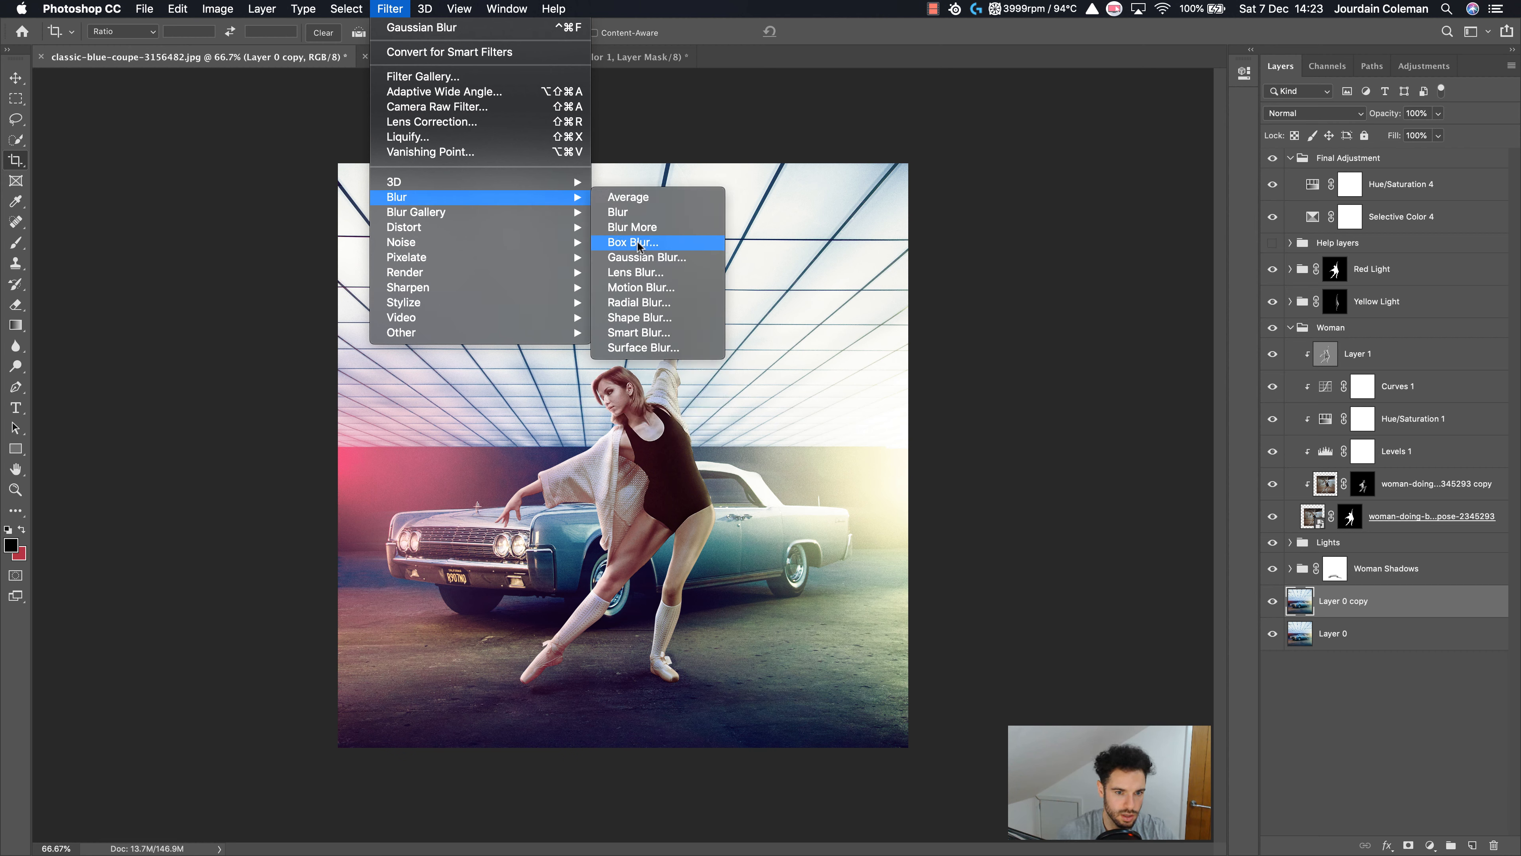
{"action": "mouse_move", "coordinate": [443, 219]}
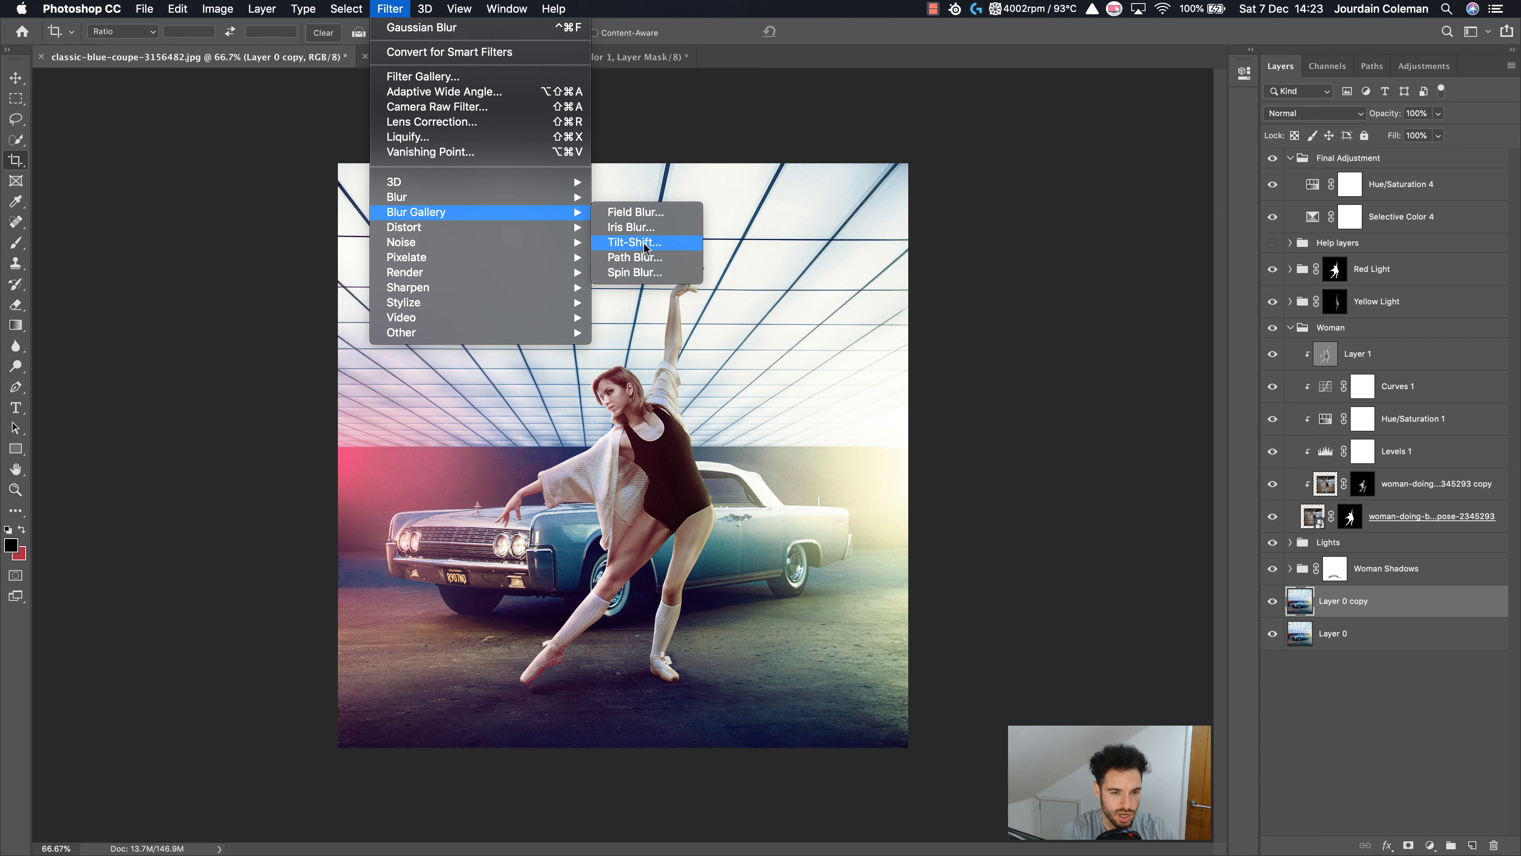
{"action": "left_click", "coordinate": [635, 243]}
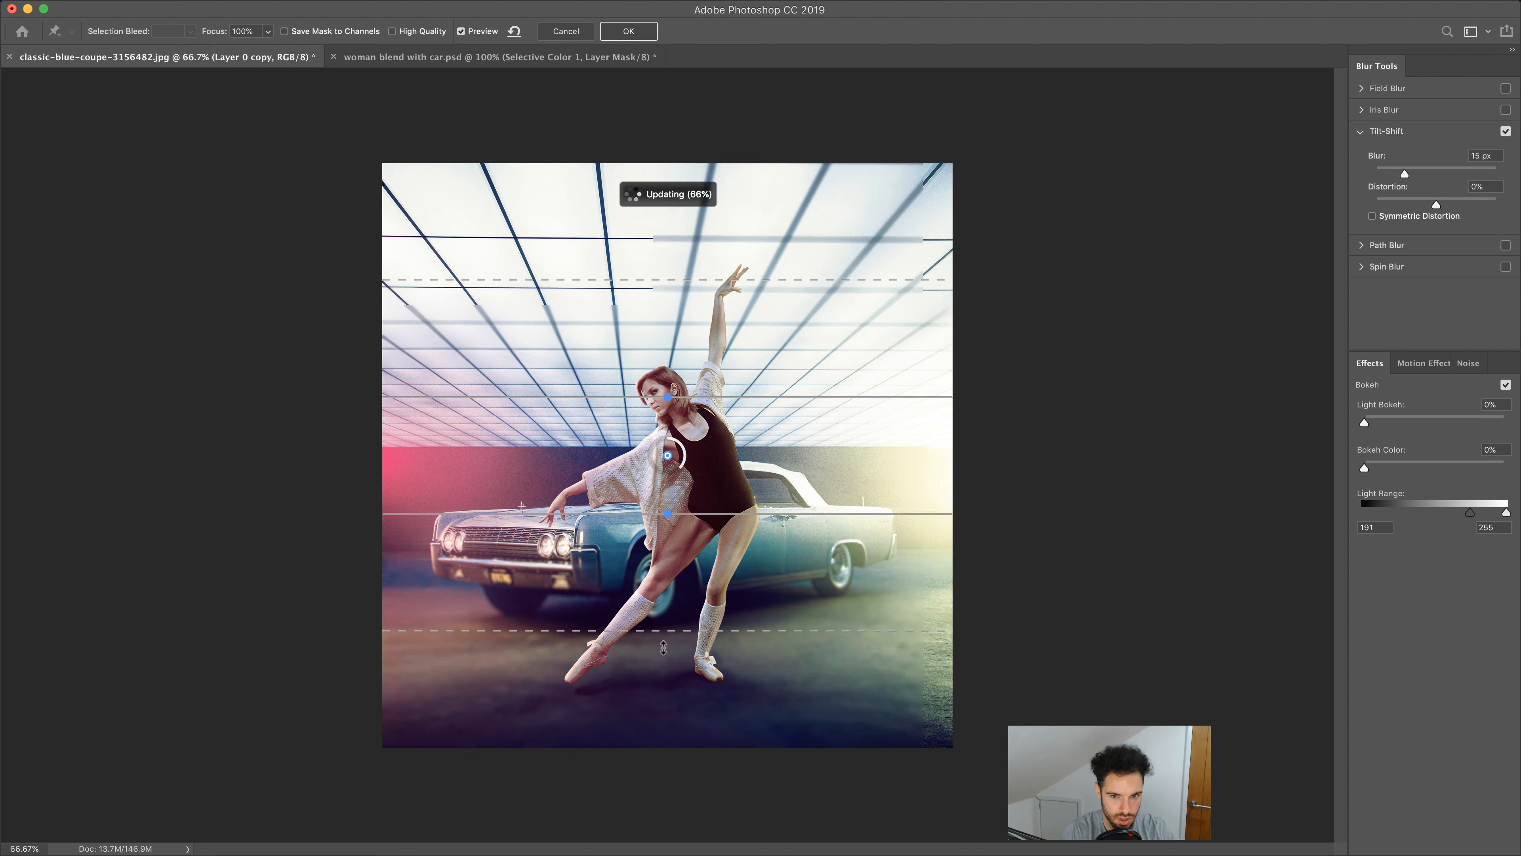
Move the Tilt-Shift focus and feather lines so the sharp band runs from the ceiling to the dancer's feet, then apply the 15 px blur
{"action": "left_click_drag", "start_coordinate": [663, 661], "coordinate": [664, 664]}
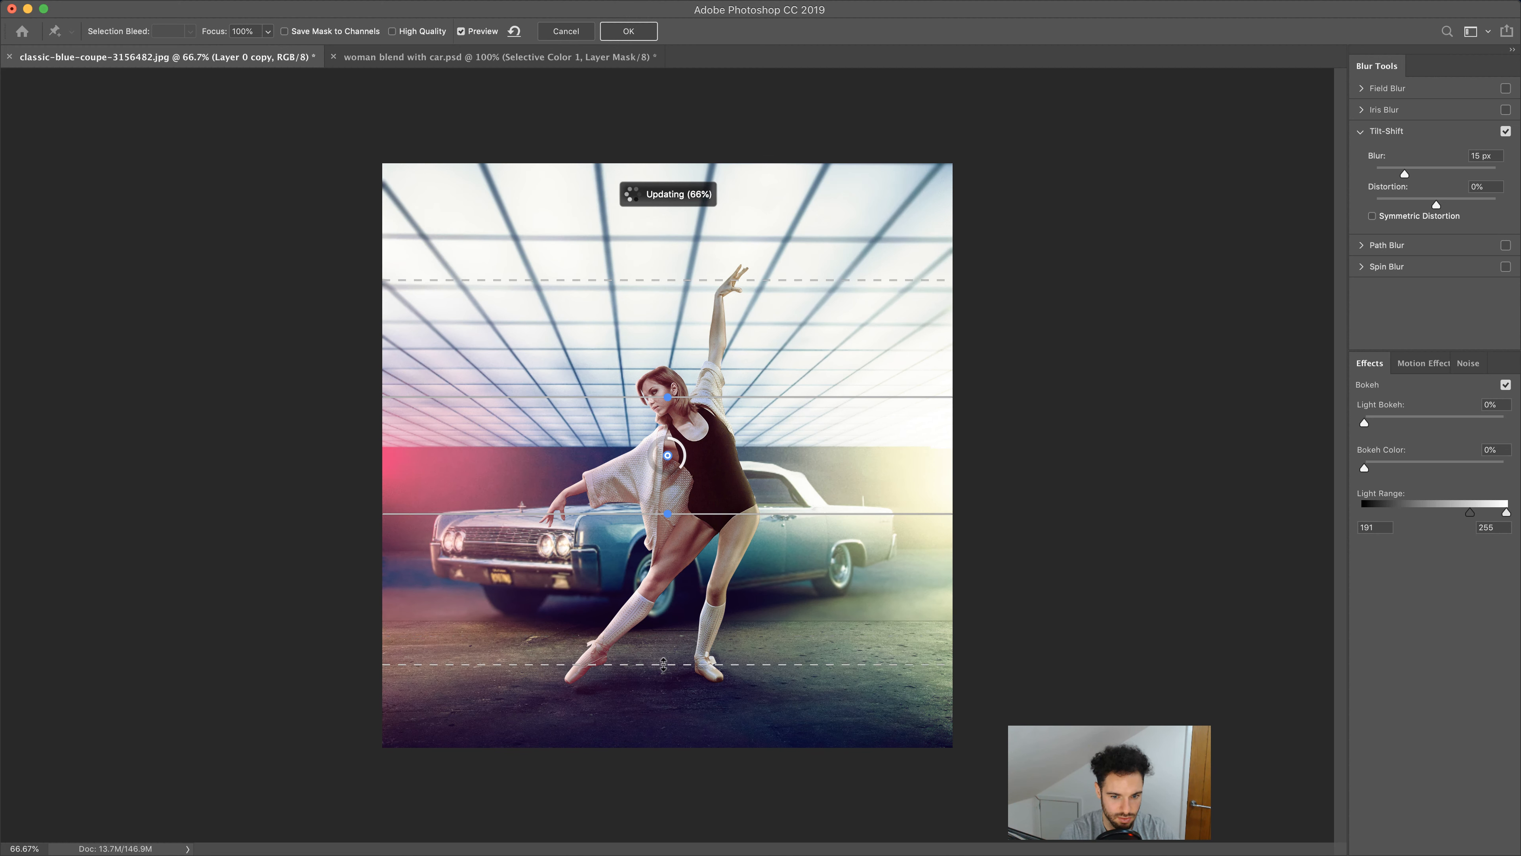
{"action": "left_click_drag", "start_coordinate": [664, 677], "coordinate": [666, 686]}
{"action": "left_click_drag", "start_coordinate": [677, 240], "coordinate": [682, 215]}
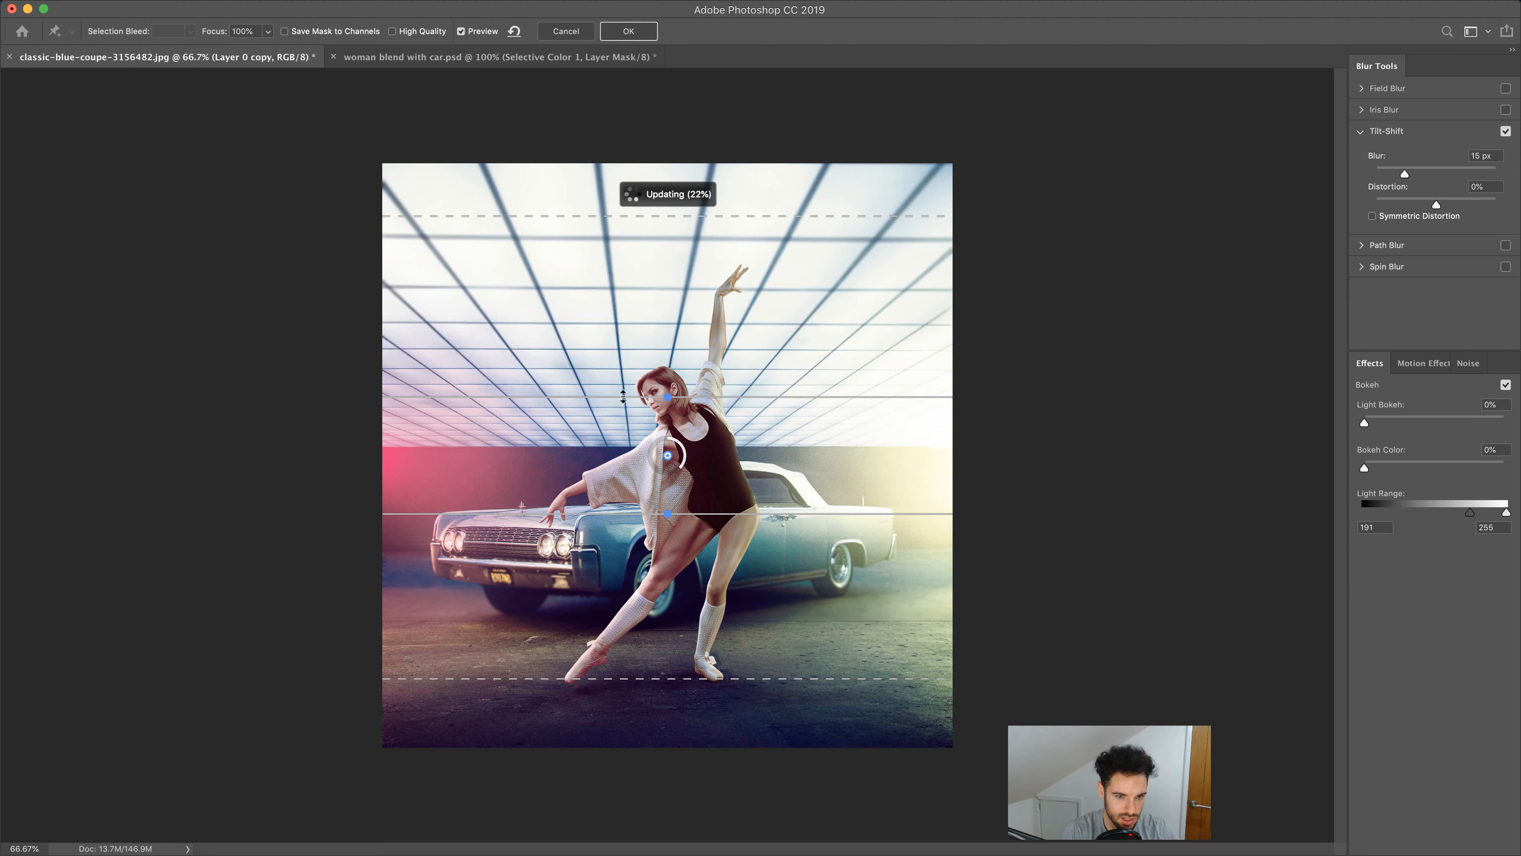
{"action": "left_click_drag", "start_coordinate": [628, 393], "coordinate": [630, 349]}
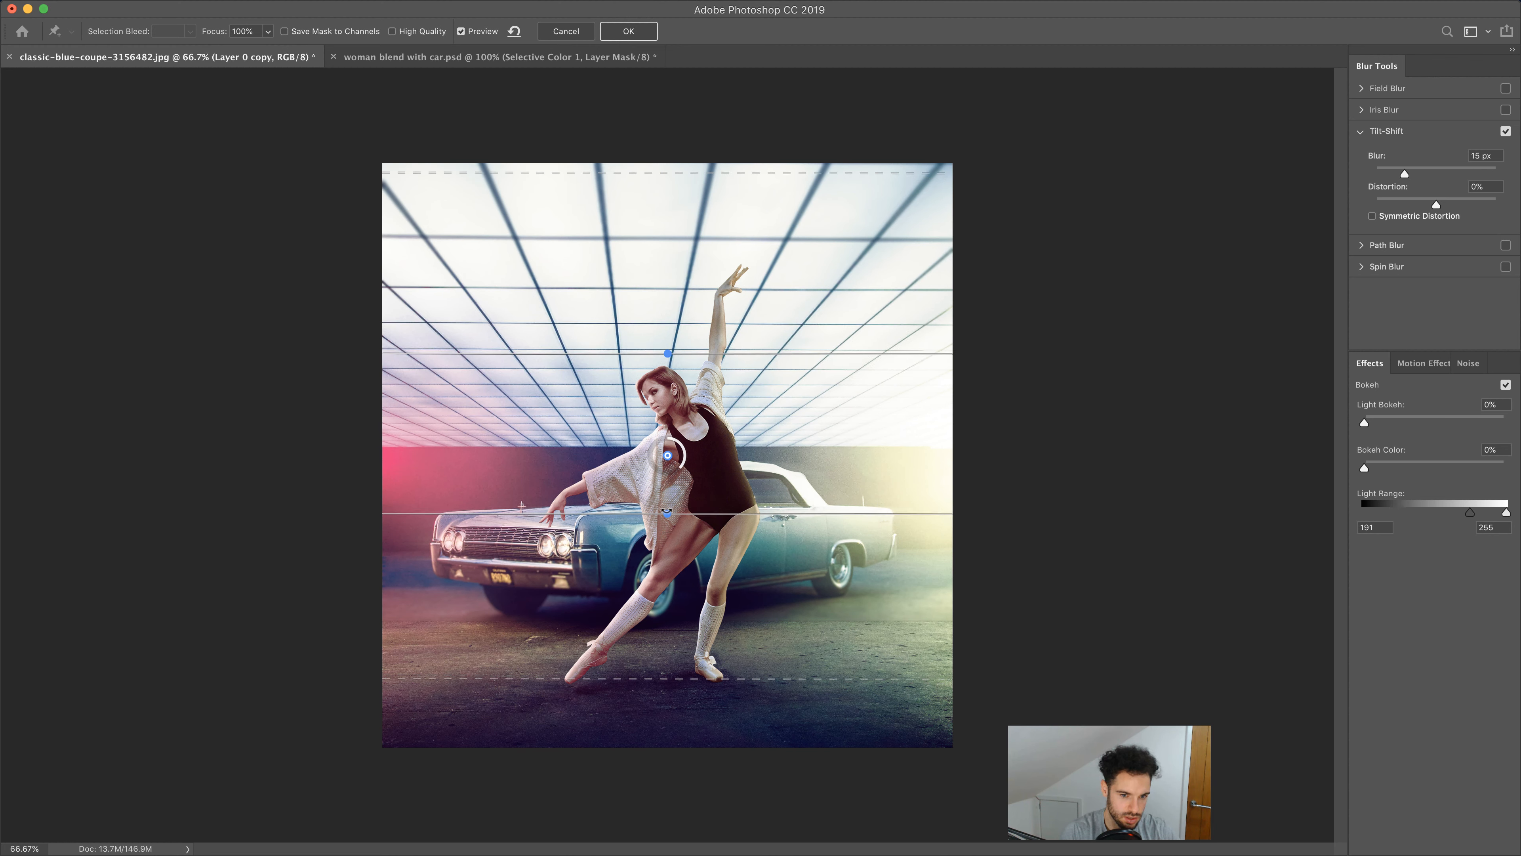
{"action": "left_click_drag", "start_coordinate": [591, 511], "coordinate": [597, 595]}
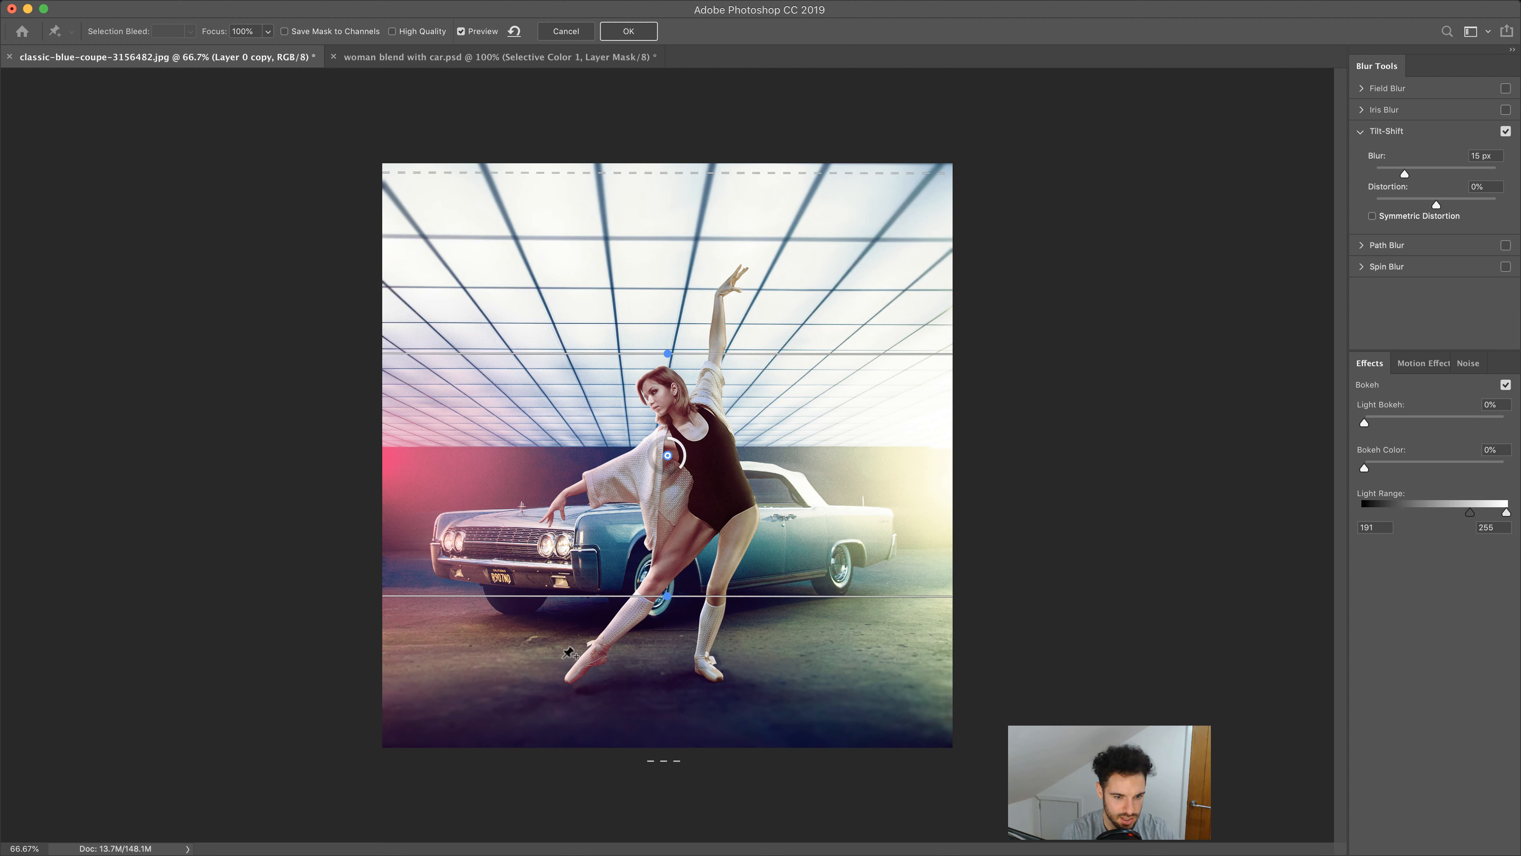
{"action": "left_click_drag", "start_coordinate": [553, 601], "coordinate": [550, 674]}
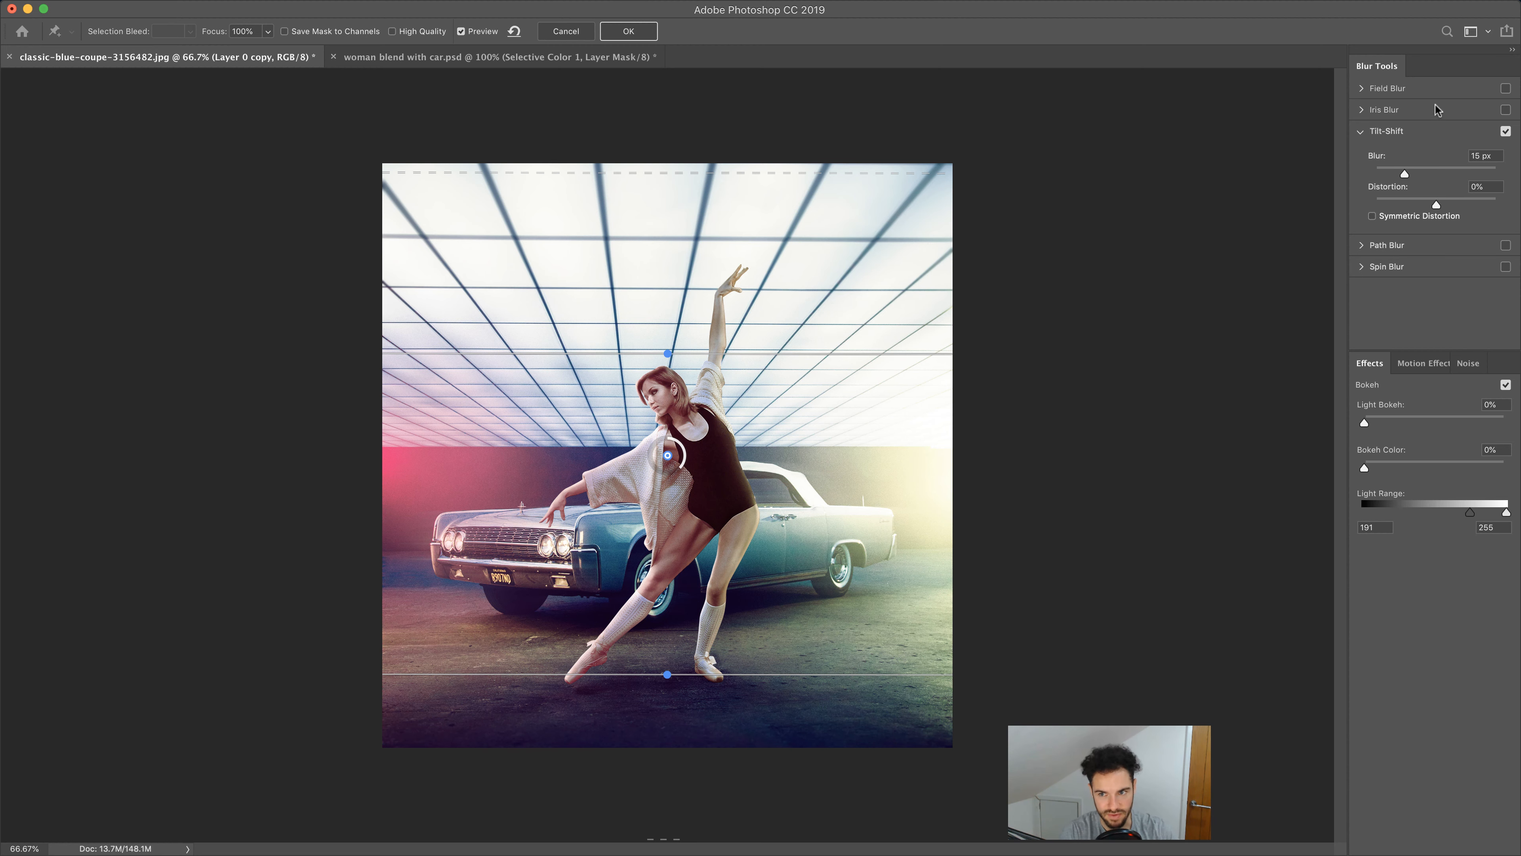
{"action": "left_click", "coordinate": [628, 31]}
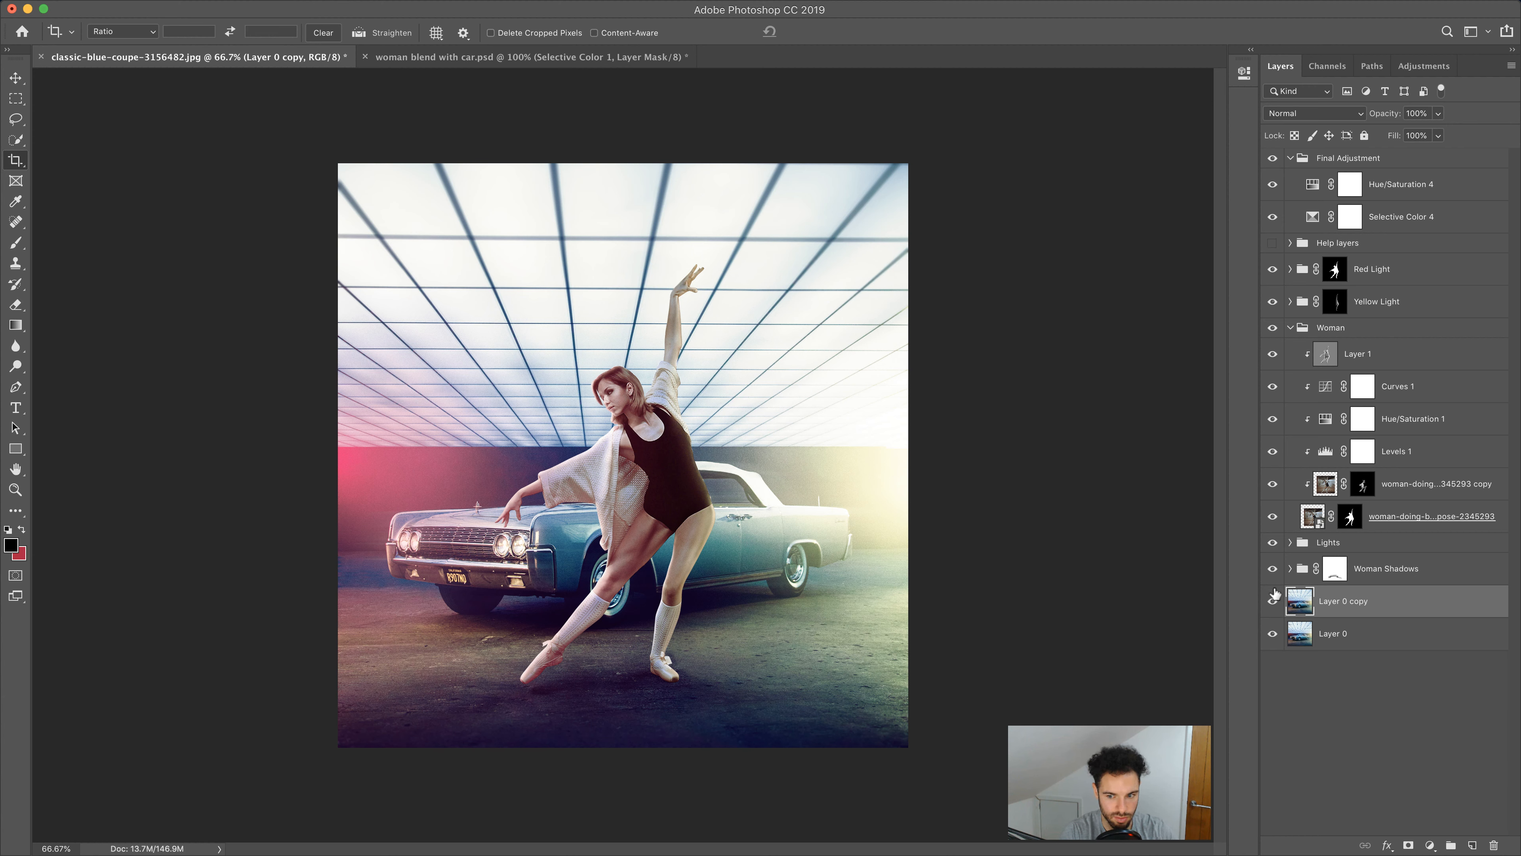
Toggle the blurred background copy's visibility to compare the image with and without the blur
{"action": "left_click", "coordinate": [1272, 602]}
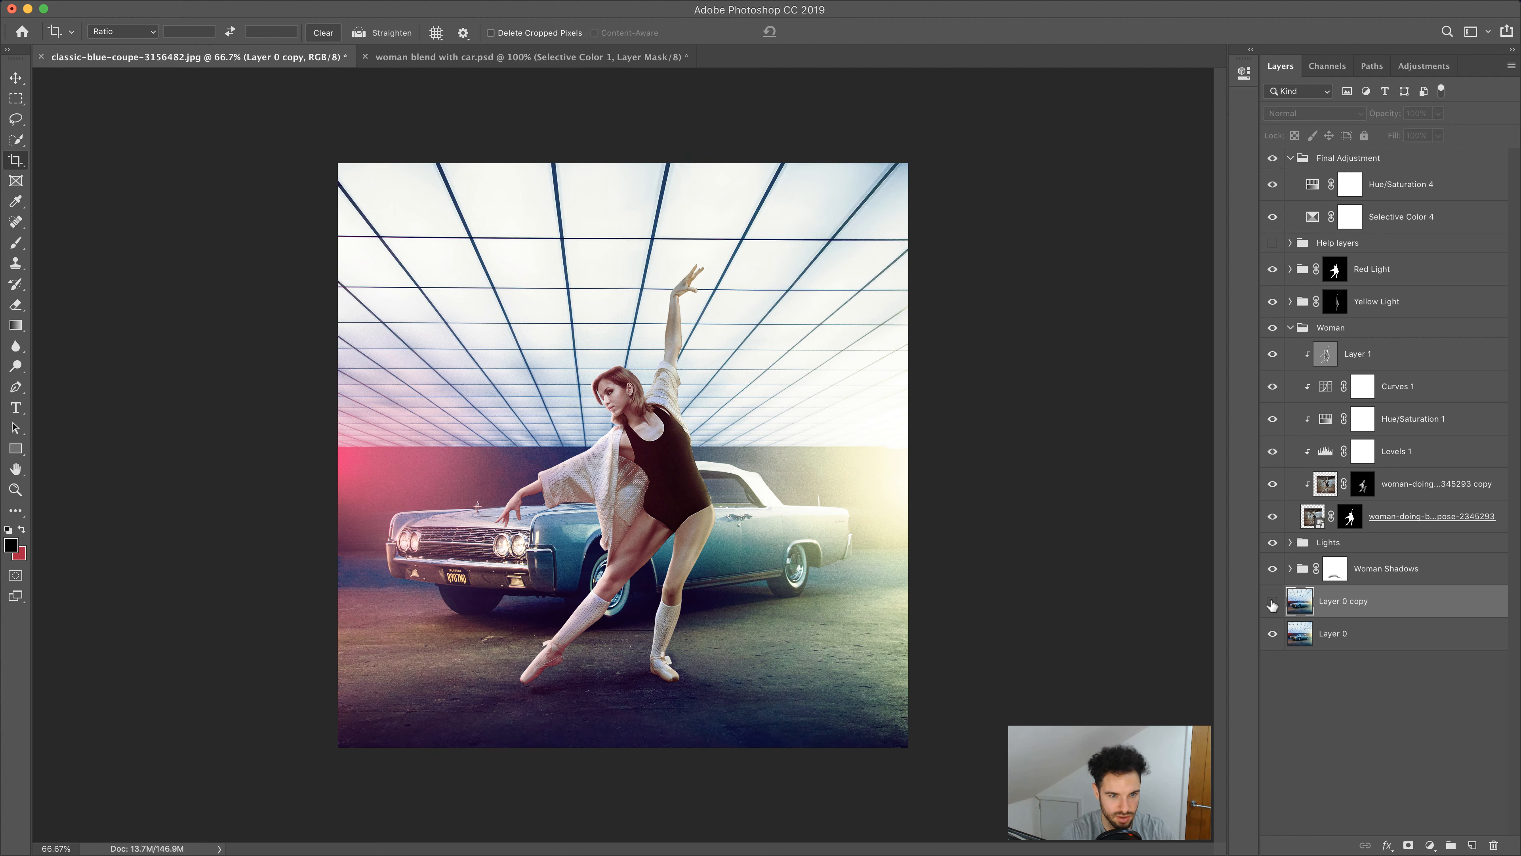
{"action": "left_click", "coordinate": [1272, 602]}
{"action": "left_click", "coordinate": [1273, 602]}
{"action": "left_click", "coordinate": [1272, 602]}
{"action": "left_click", "coordinate": [1272, 602]}
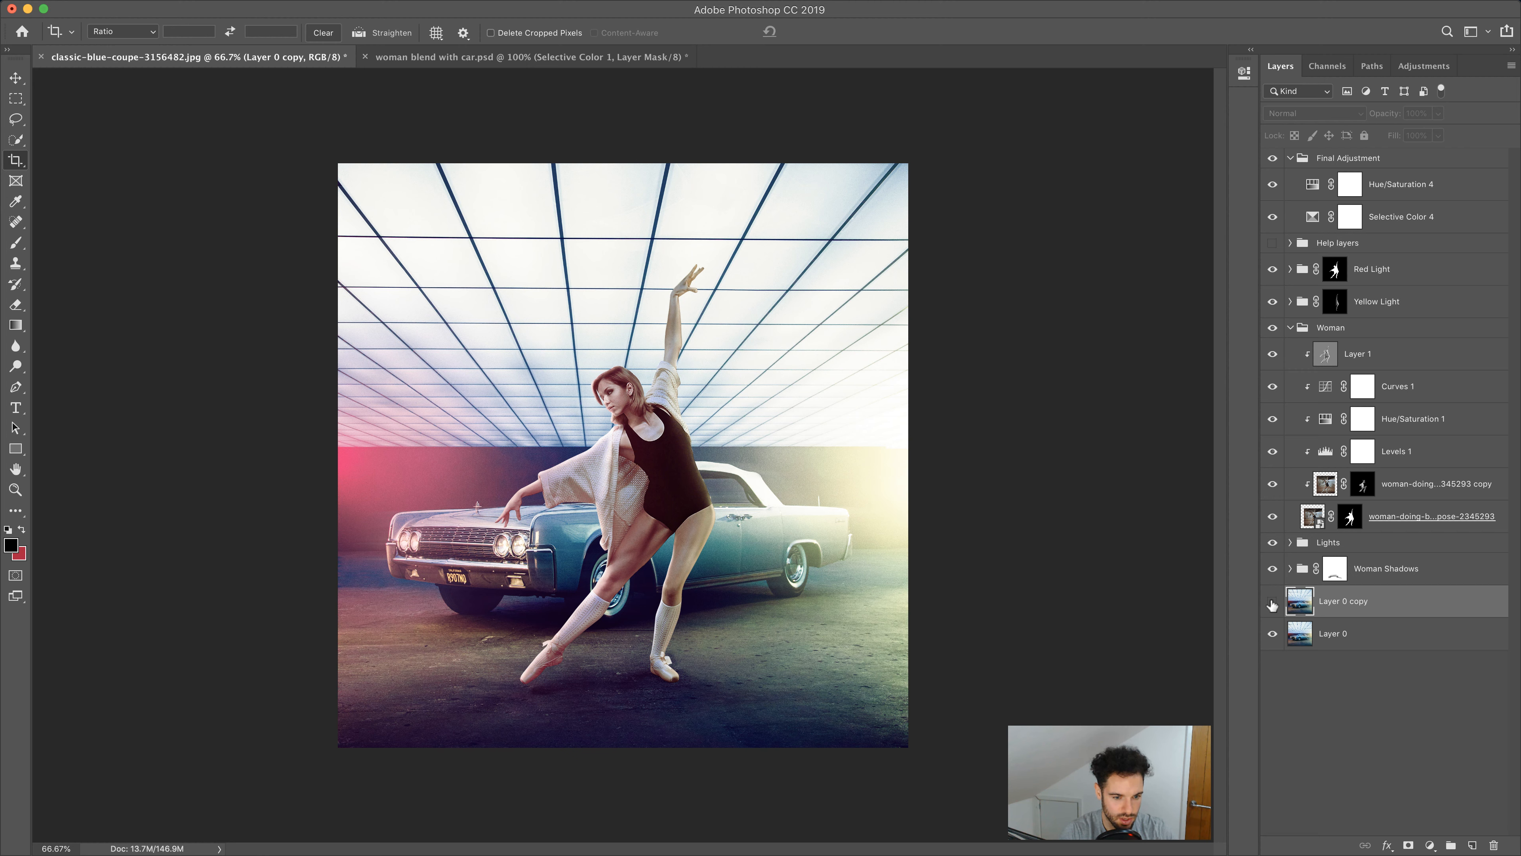
{"action": "left_click", "coordinate": [1272, 602]}
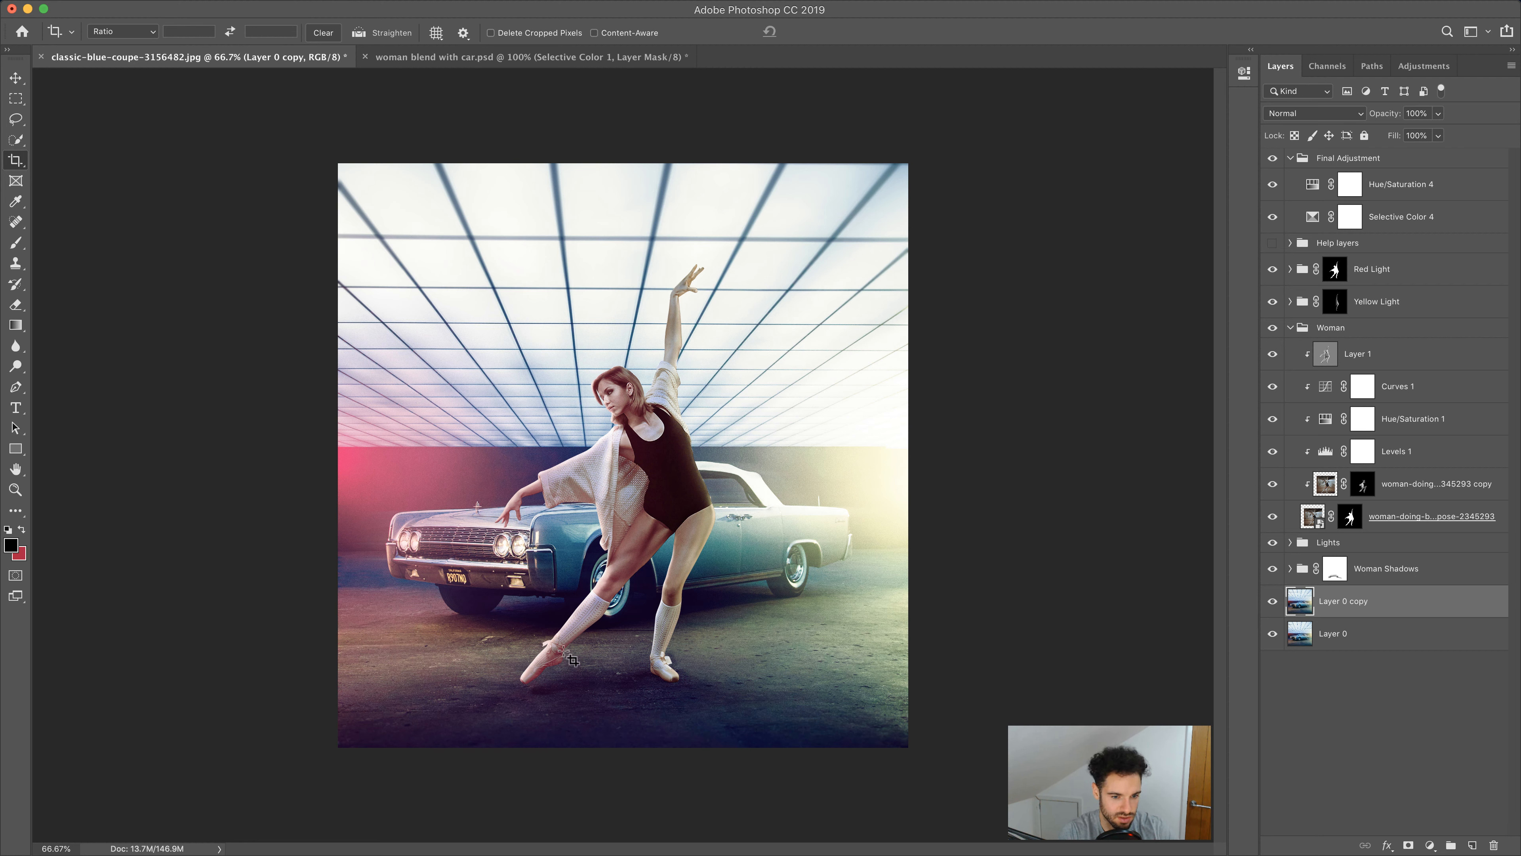
Add a Levels adjustment layer at the top of the Final Adjustment group and set its black input to 41
{"action": "left_click", "coordinate": [1379, 639]}
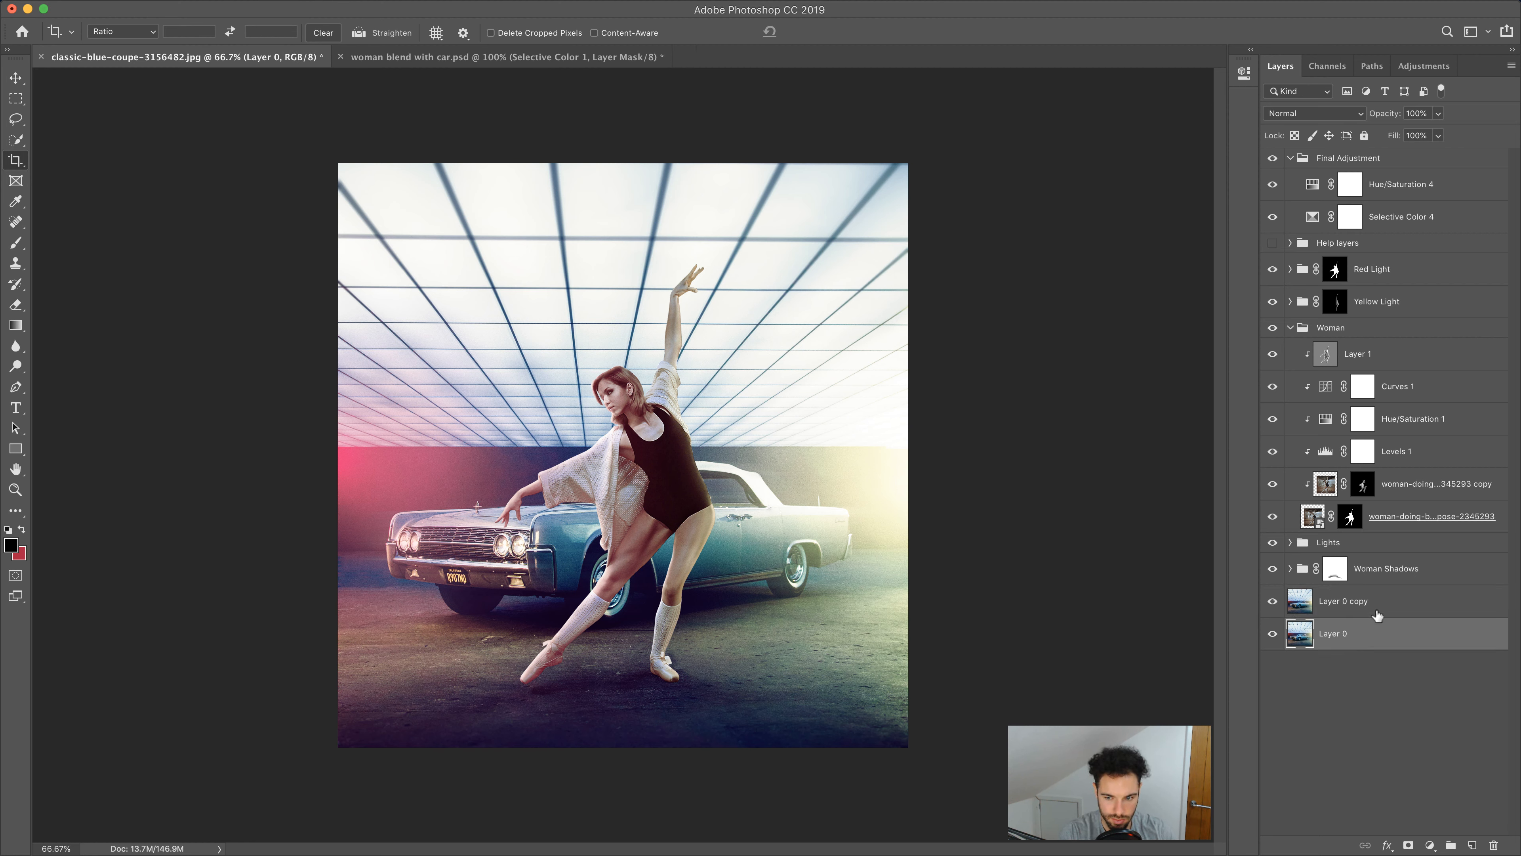
{"action": "left_click", "coordinate": [1364, 160]}
{"action": "left_click", "coordinate": [1430, 845]}
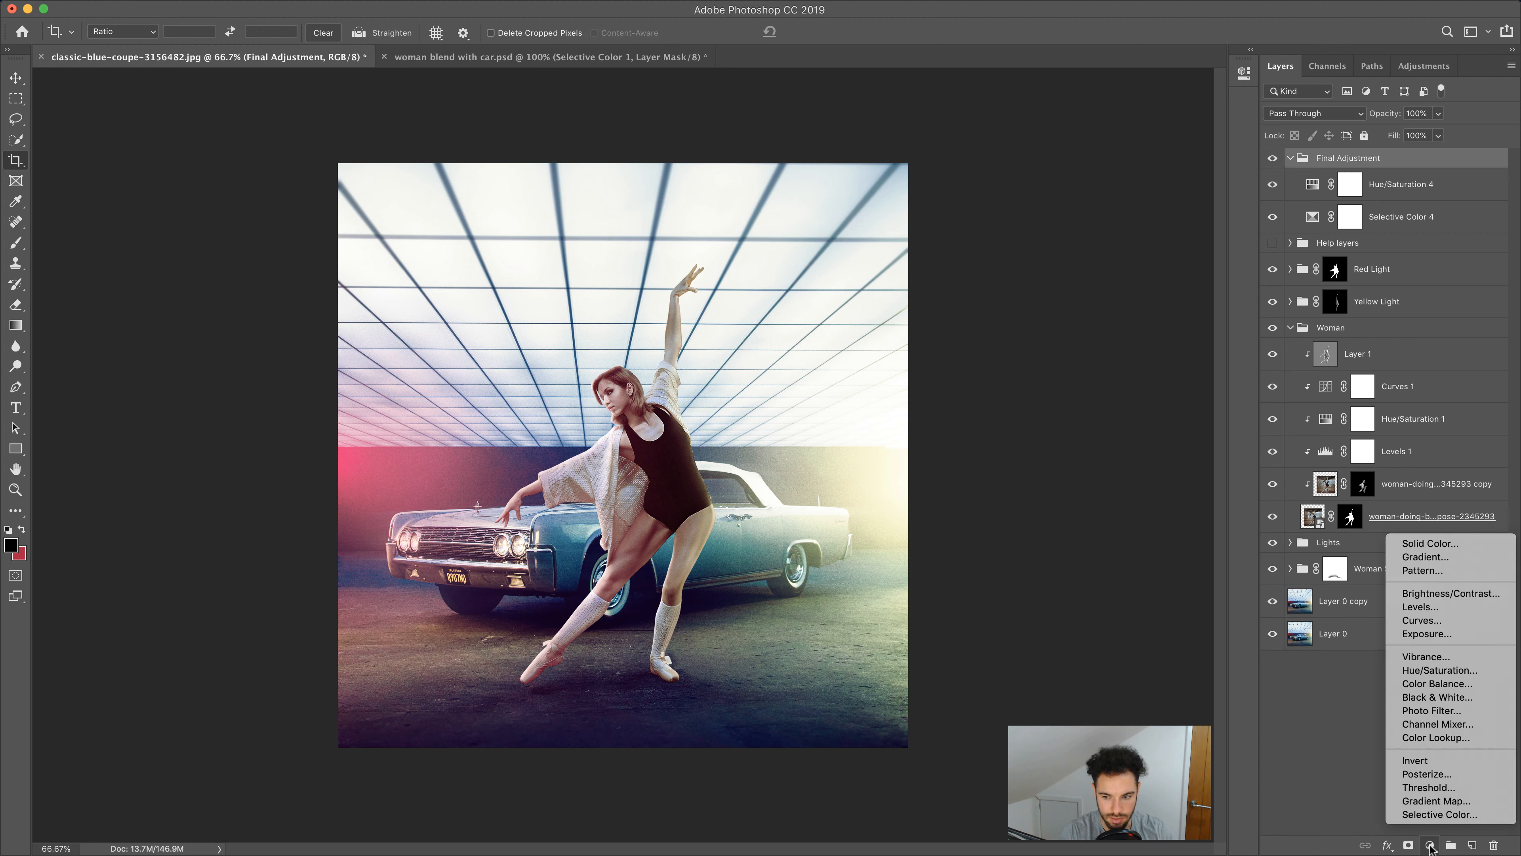
{"action": "left_click", "coordinate": [1436, 614]}
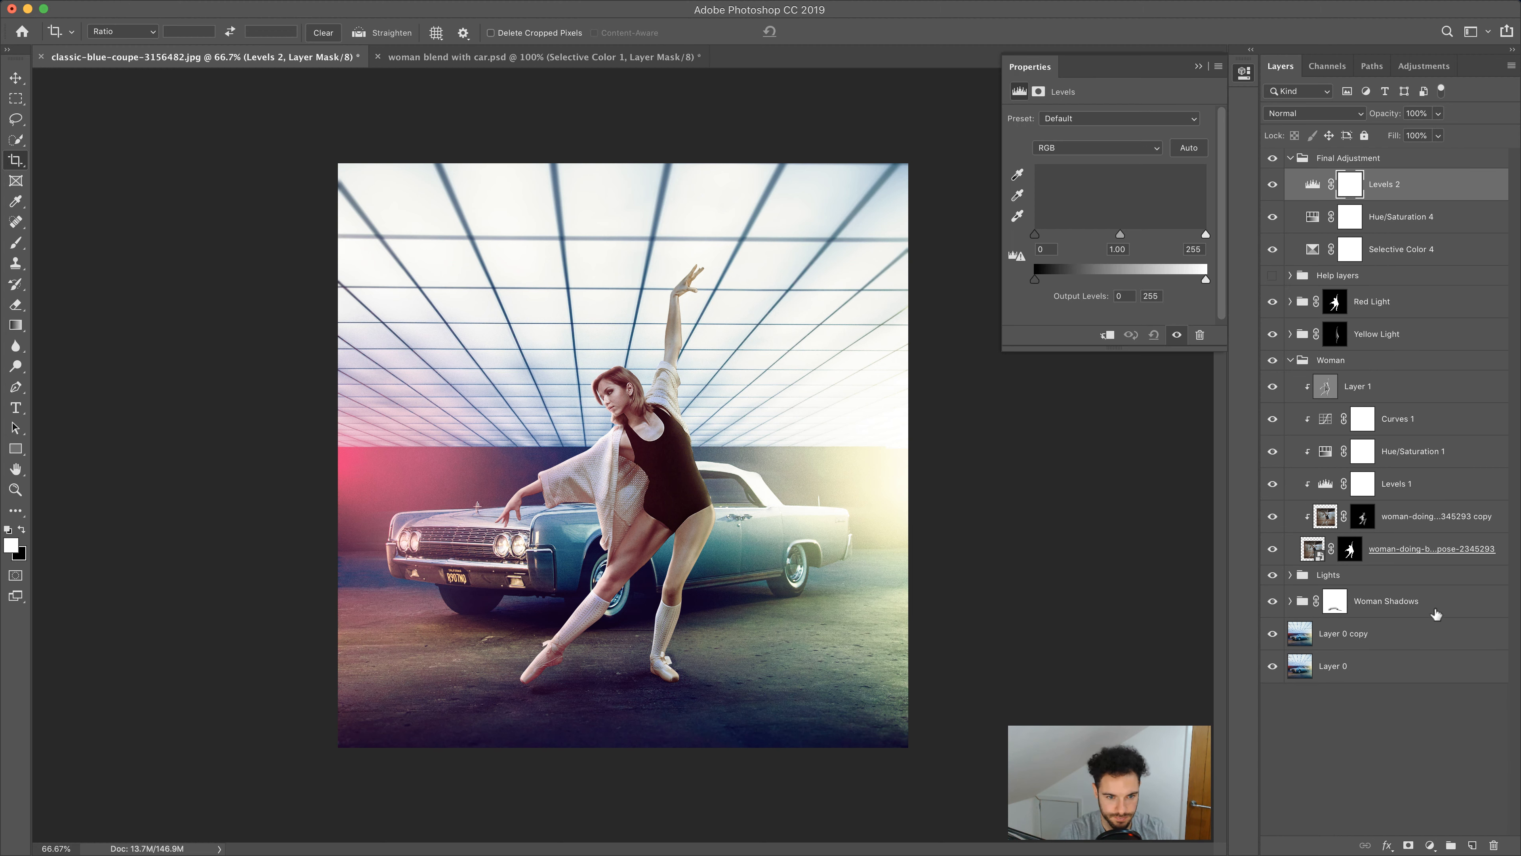
{"action": "left_click_drag", "start_coordinate": [1035, 234], "coordinate": [1063, 236]}
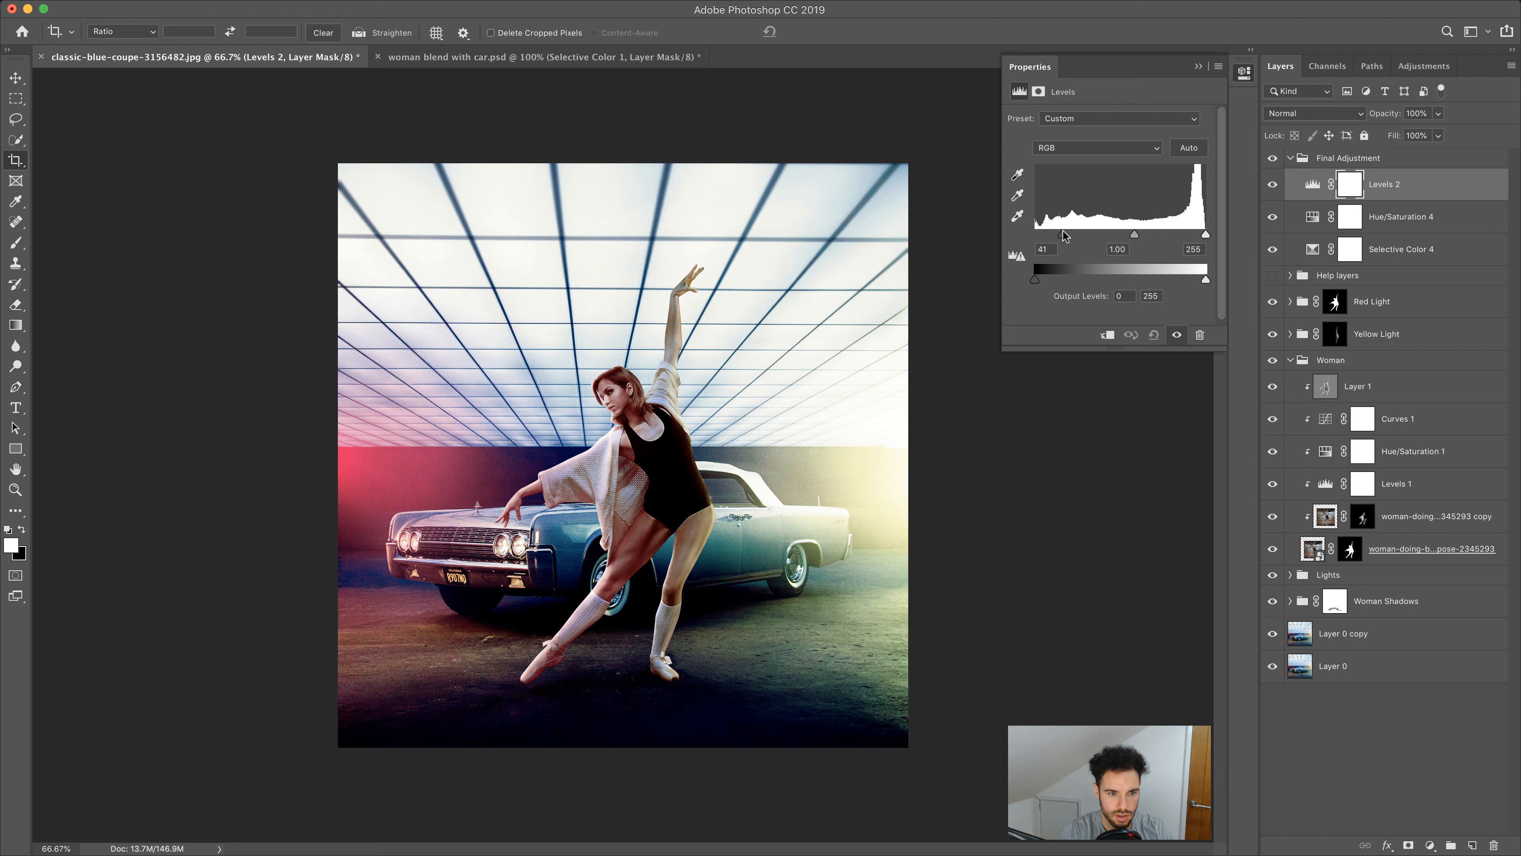
{"action": "left_click", "coordinate": [1199, 68]}
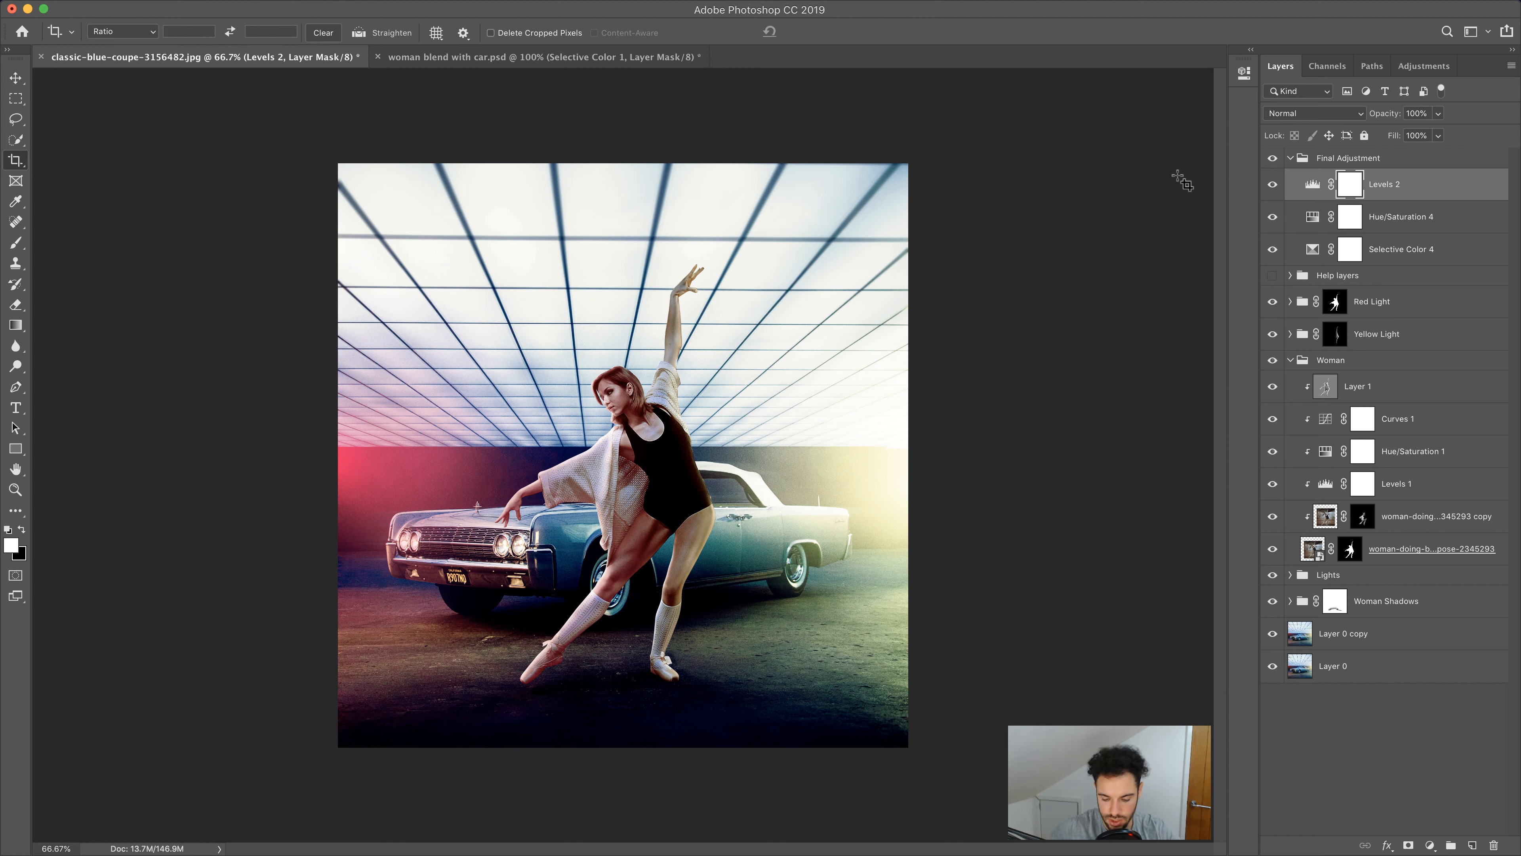
Invert the Levels 2 mask and paint white with a large soft 40% brush over the image's corners to build a vignette
{"action": "key", "text": "super+i"}
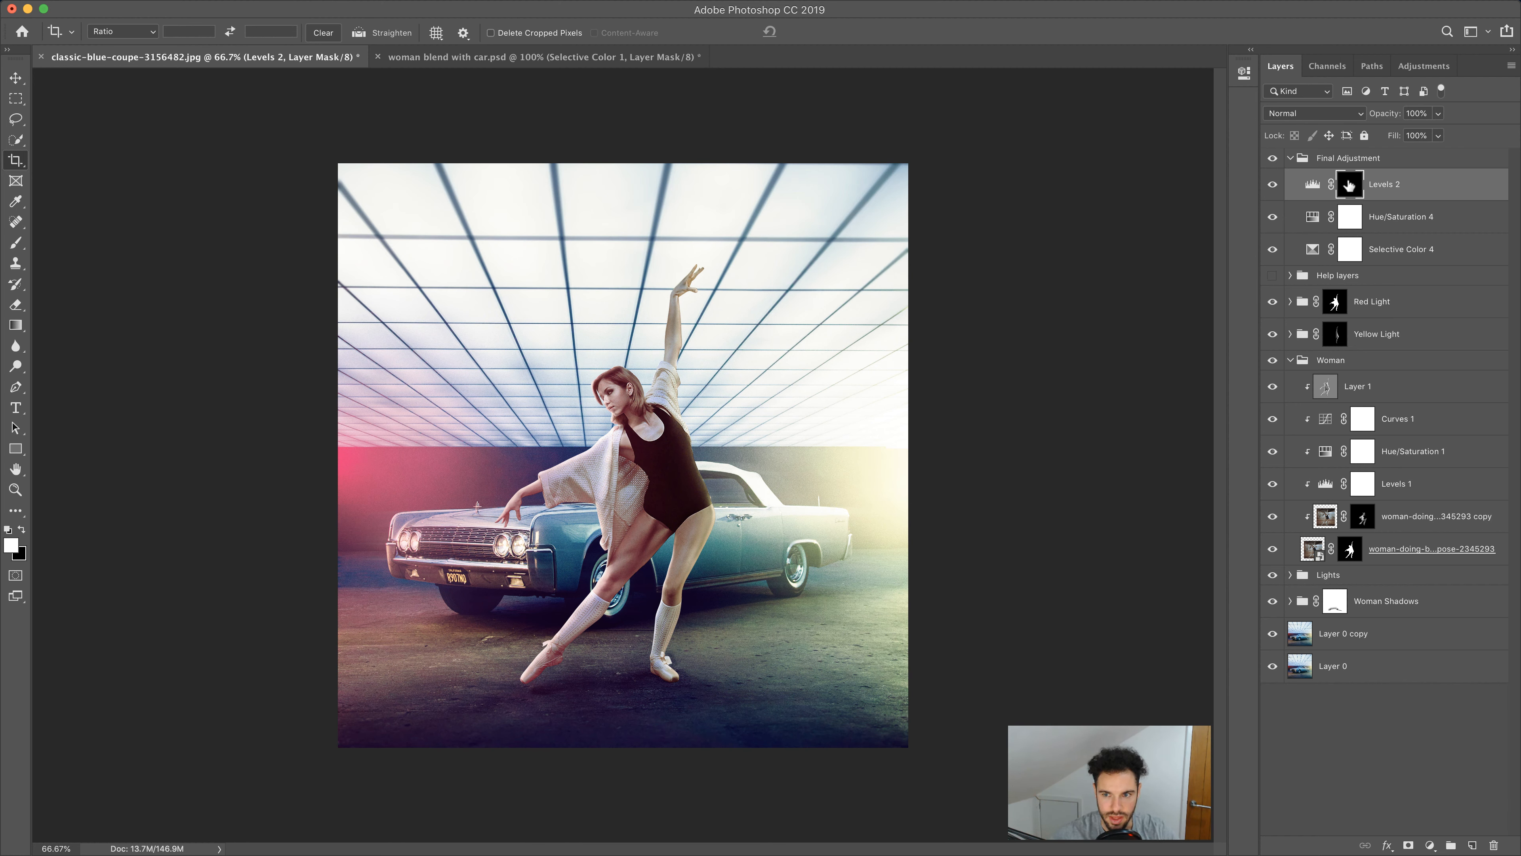
{"action": "left_click", "coordinate": [16, 242]}
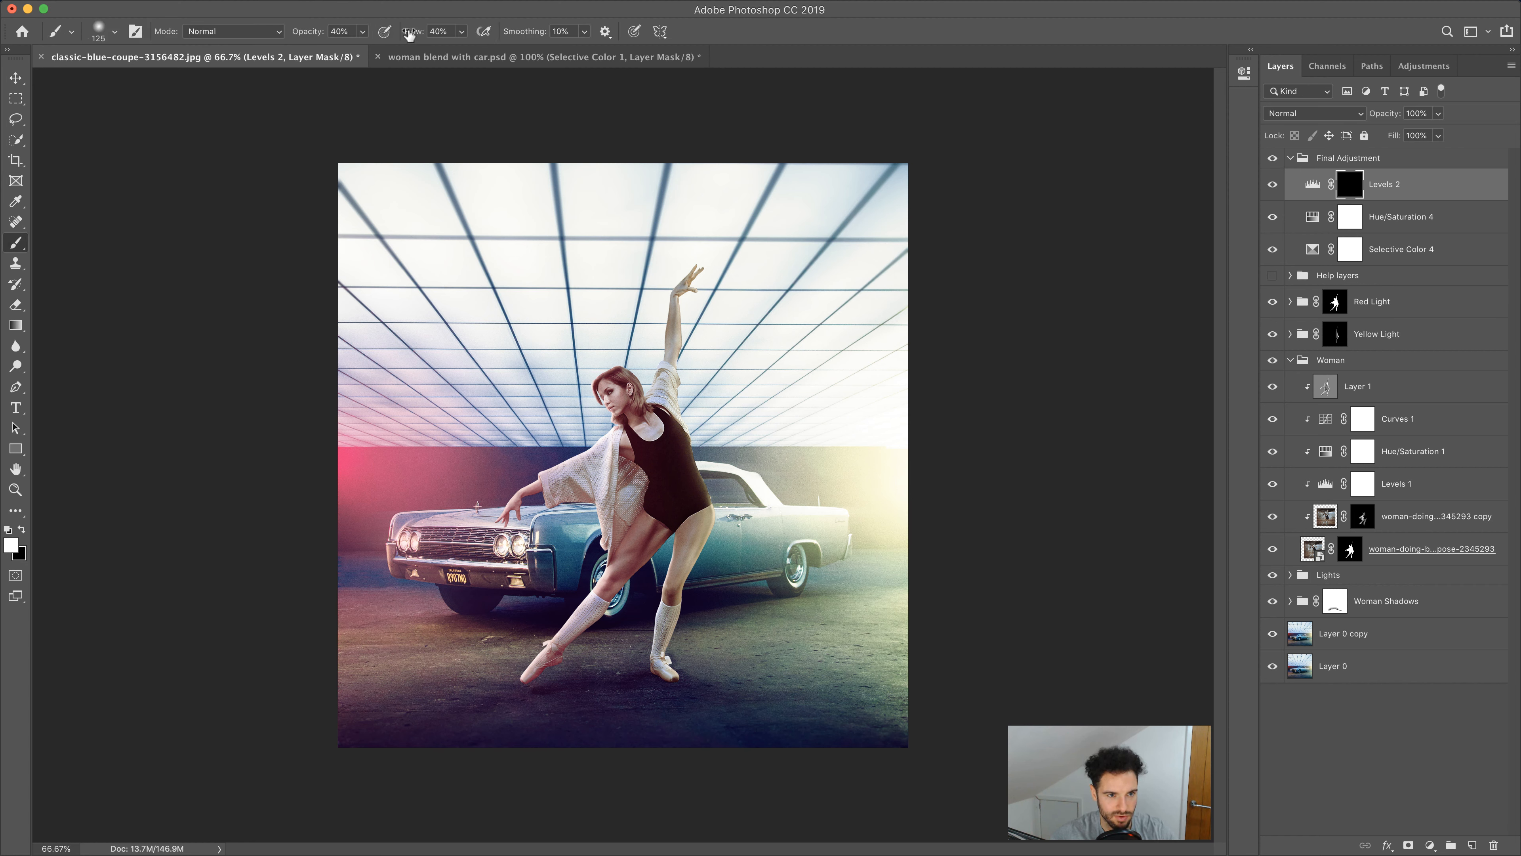
{"action": "key", "text": "bracketright"}
{"action": "key", "text": "bracketright"}
{"action": "key", "text": "bracketright"}
{"action": "key", "text": "bracketright"}
{"action": "key", "text": "bracketright"}
{"action": "key", "text": "bracketright"}
{"action": "key", "text": "bracketright"}
{"action": "key", "text": "bracketright"}
{"action": "key", "text": "bracketright"}
{"action": "key", "text": "bracketright"}
{"action": "key", "text": "bracketright"}
{"action": "key", "text": "bracketright"}
{"action": "key", "text": "bracketright"}
{"action": "key", "text": "bracketright"}
{"action": "key", "text": "bracketright"}
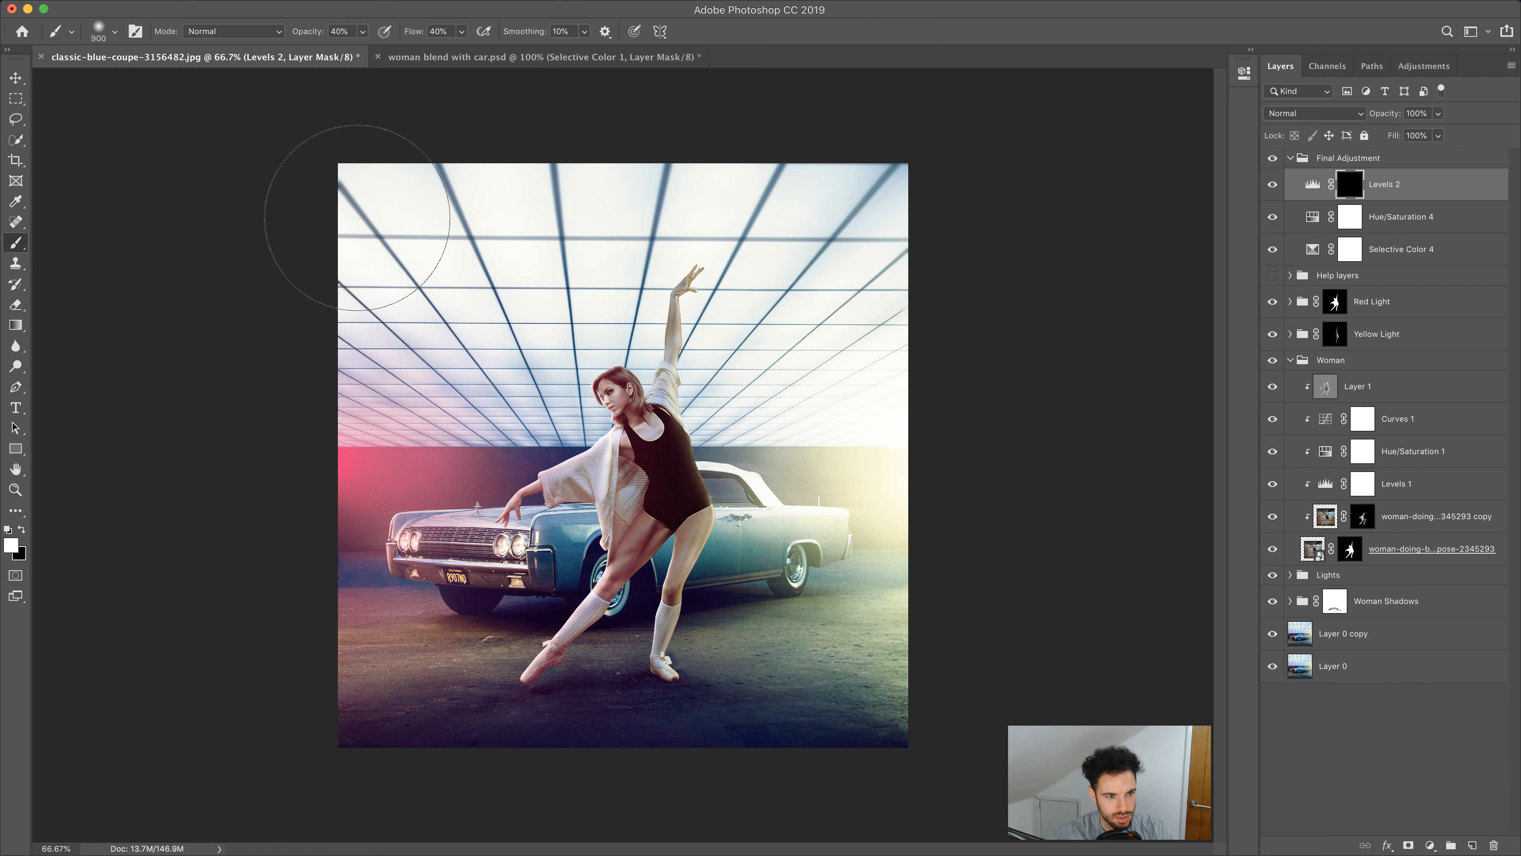
{"action": "left_click_drag", "start_coordinate": [382, 199], "coordinate": [348, 254]}
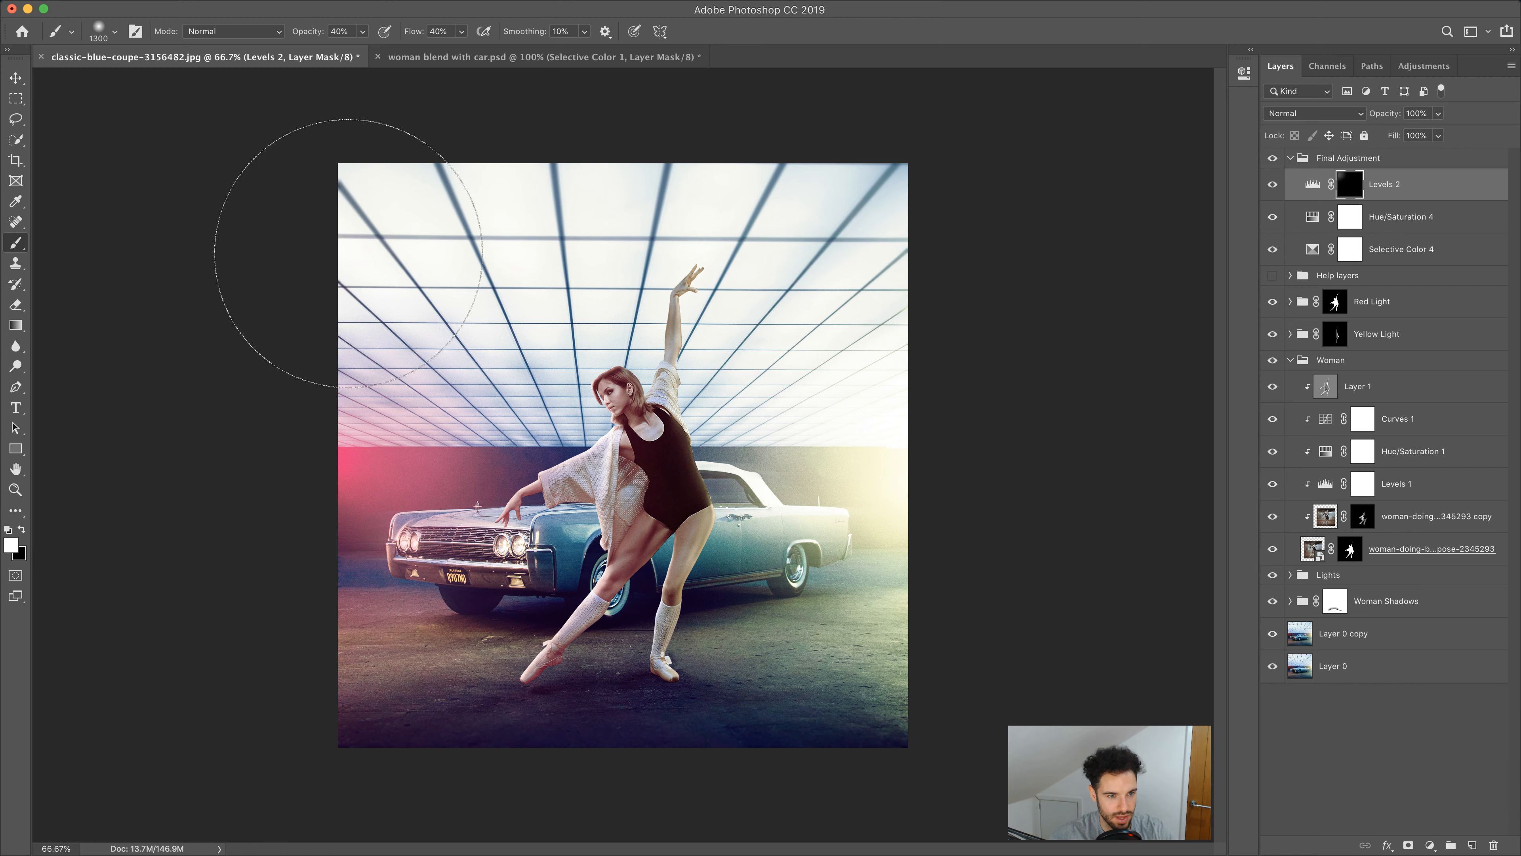
{"action": "mouse_move", "coordinate": [376, 247]}
{"action": "left_mouse_down"}
{"action": "mouse_move", "coordinate": [645, 180]}
{"action": "mouse_move", "coordinate": [764, 170]}
{"action": "mouse_move", "coordinate": [900, 204]}
{"action": "mouse_move", "coordinate": [841, 224]}
{"action": "mouse_move", "coordinate": [924, 477]}
{"action": "mouse_move", "coordinate": [900, 688]}
{"action": "mouse_move", "coordinate": [872, 737]}
{"action": "mouse_move", "coordinate": [923, 653]}
{"action": "left_mouse_up"}
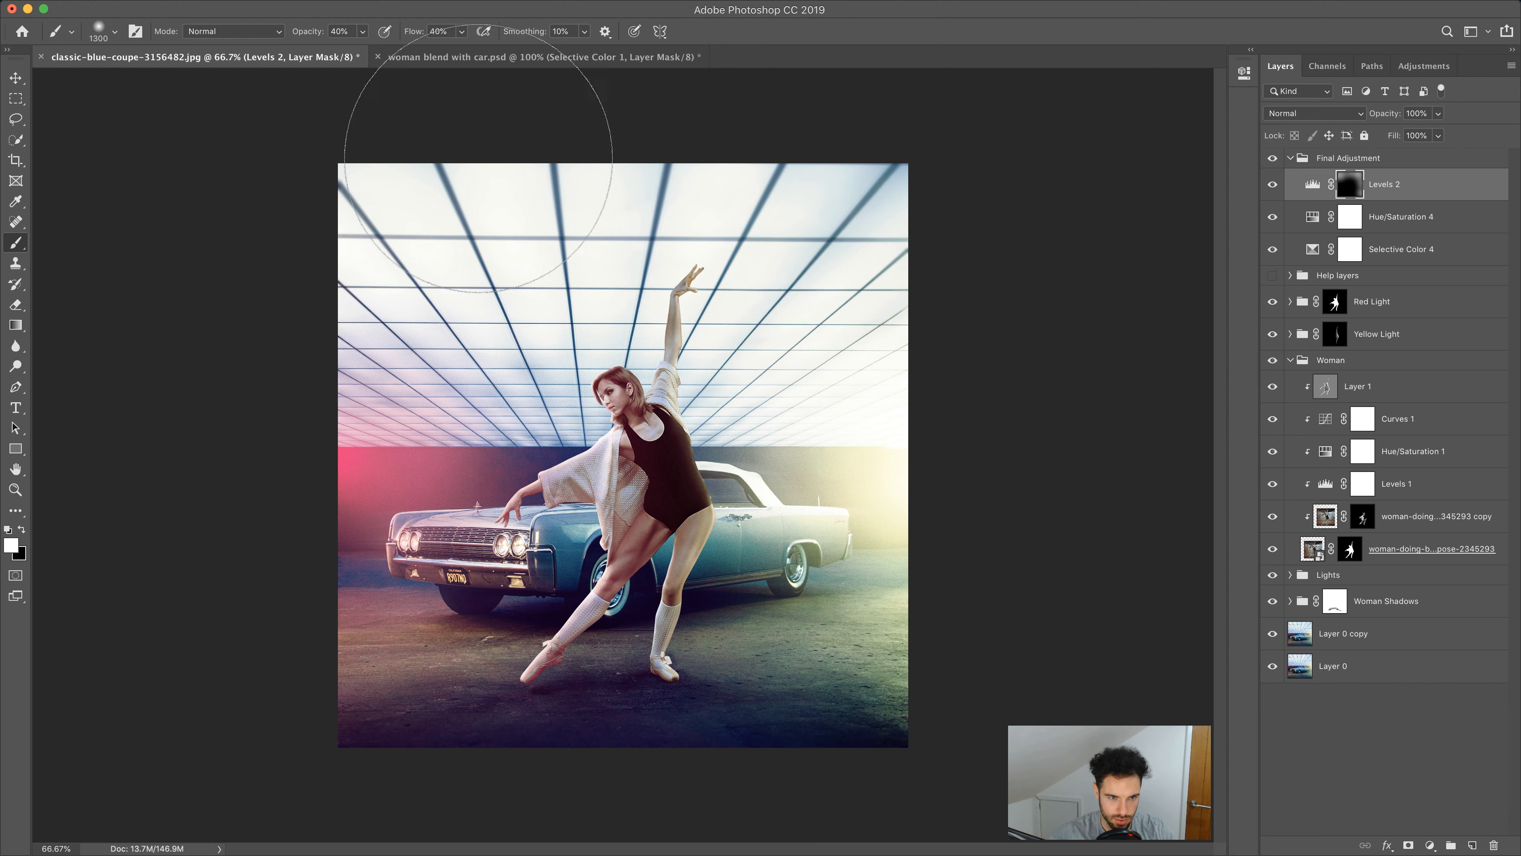
{"action": "mouse_move", "coordinate": [380, 691]}
{"action": "left_mouse_down"}
{"action": "mouse_move", "coordinate": [476, 748]}
{"action": "mouse_move", "coordinate": [829, 710]}
{"action": "mouse_move", "coordinate": [892, 384]}
{"action": "left_mouse_up"}
Switch to black and paint over the car's rear on the Levels 2 mask to lighten that area again
{"action": "key", "text": "bracketleft"}
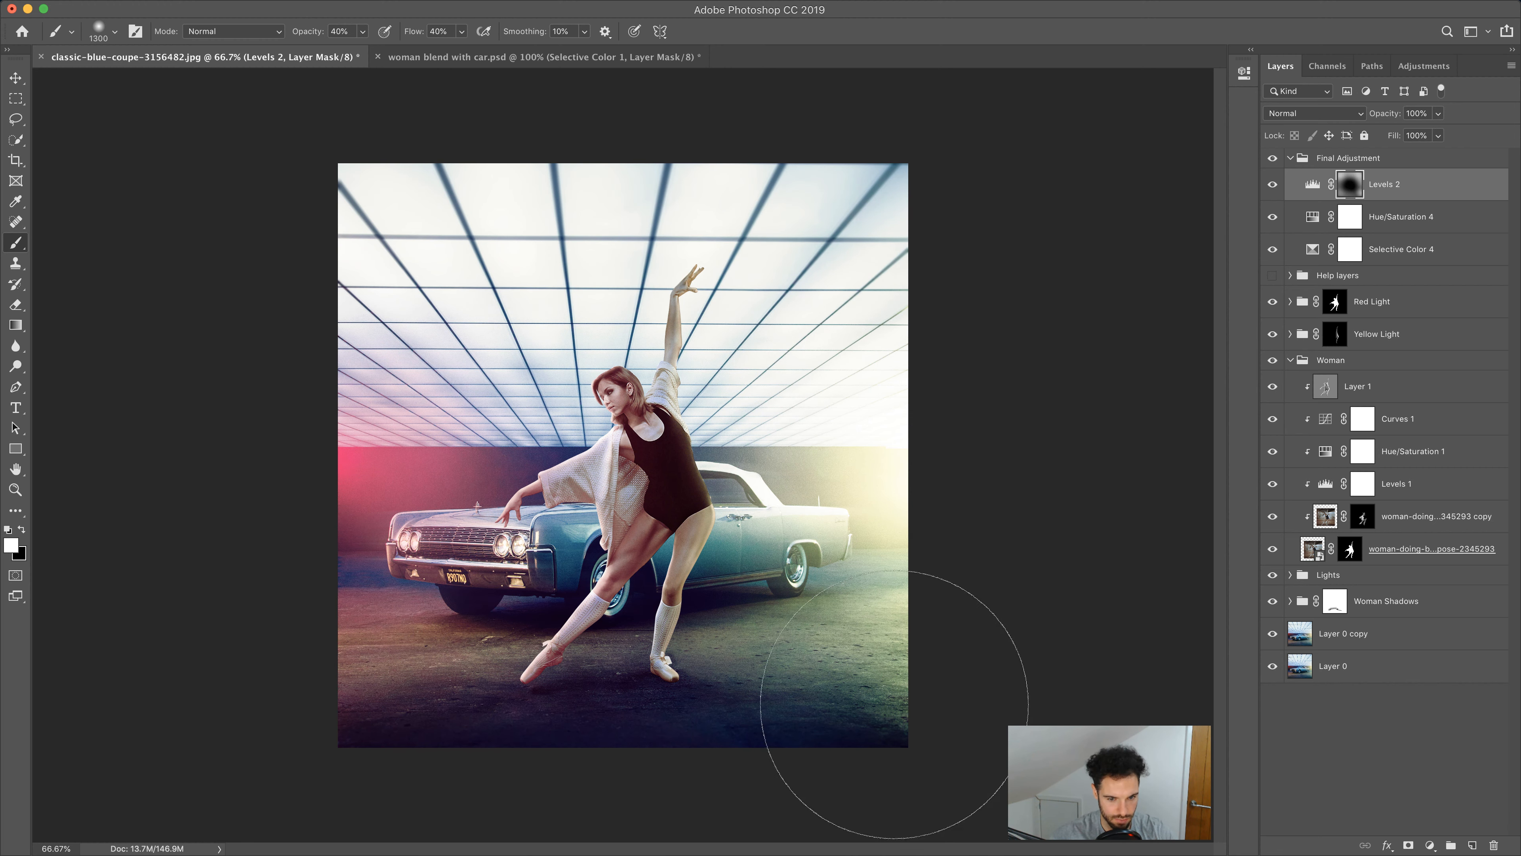
{"action": "key", "text": "bracketleft"}
{"action": "key", "text": "bracketleft"}
{"action": "key", "text": "bracketleft"}
{"action": "key", "text": "bracketleft"}
{"action": "key", "text": "bracketleft"}
{"action": "key", "text": "bracketleft"}
{"action": "key", "text": "bracketleft"}
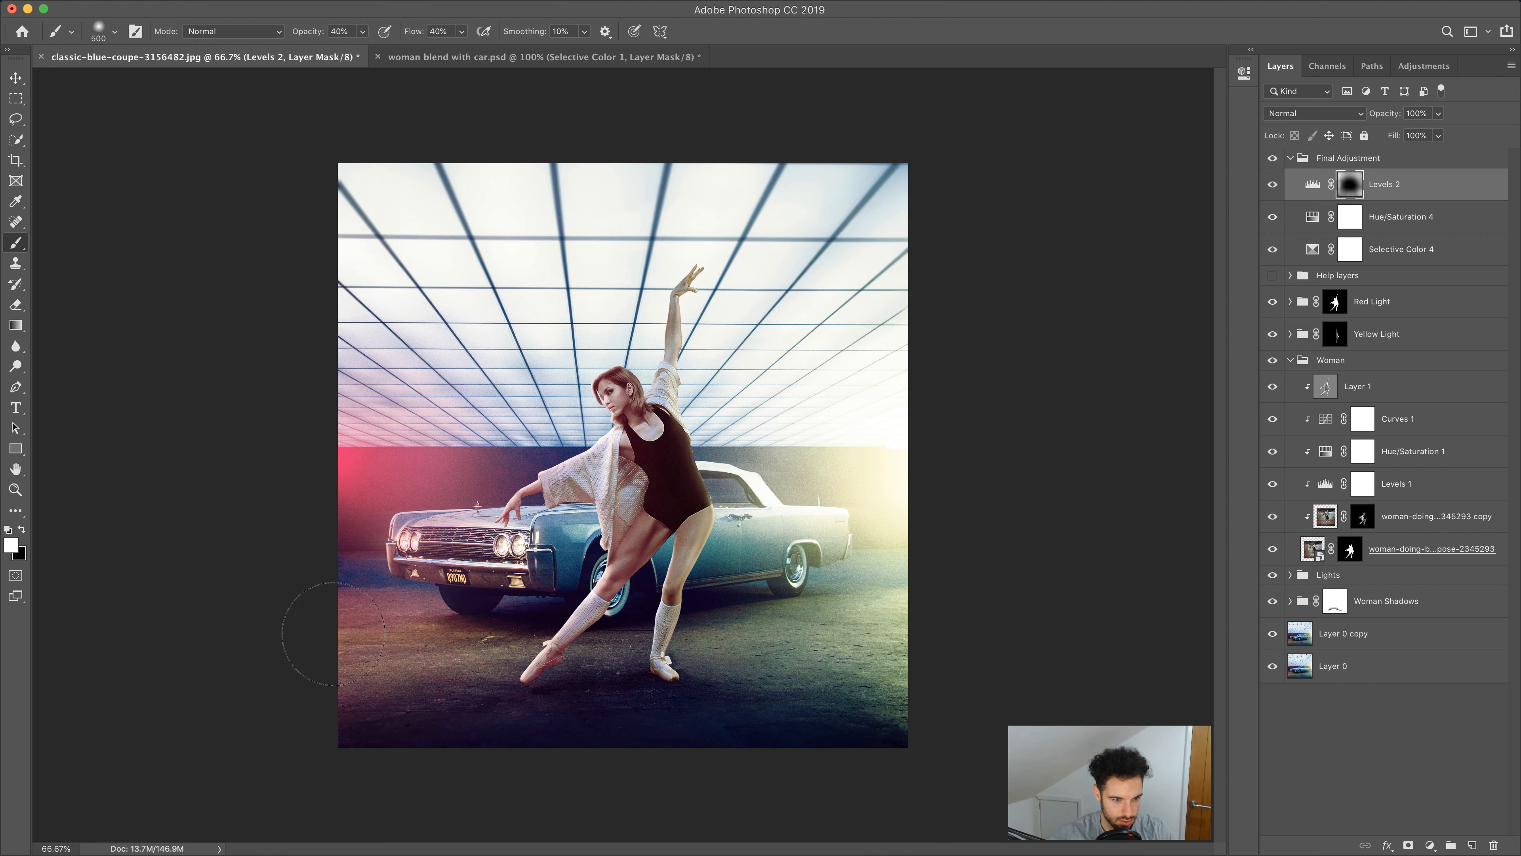
{"action": "key", "text": "bracketleft"}
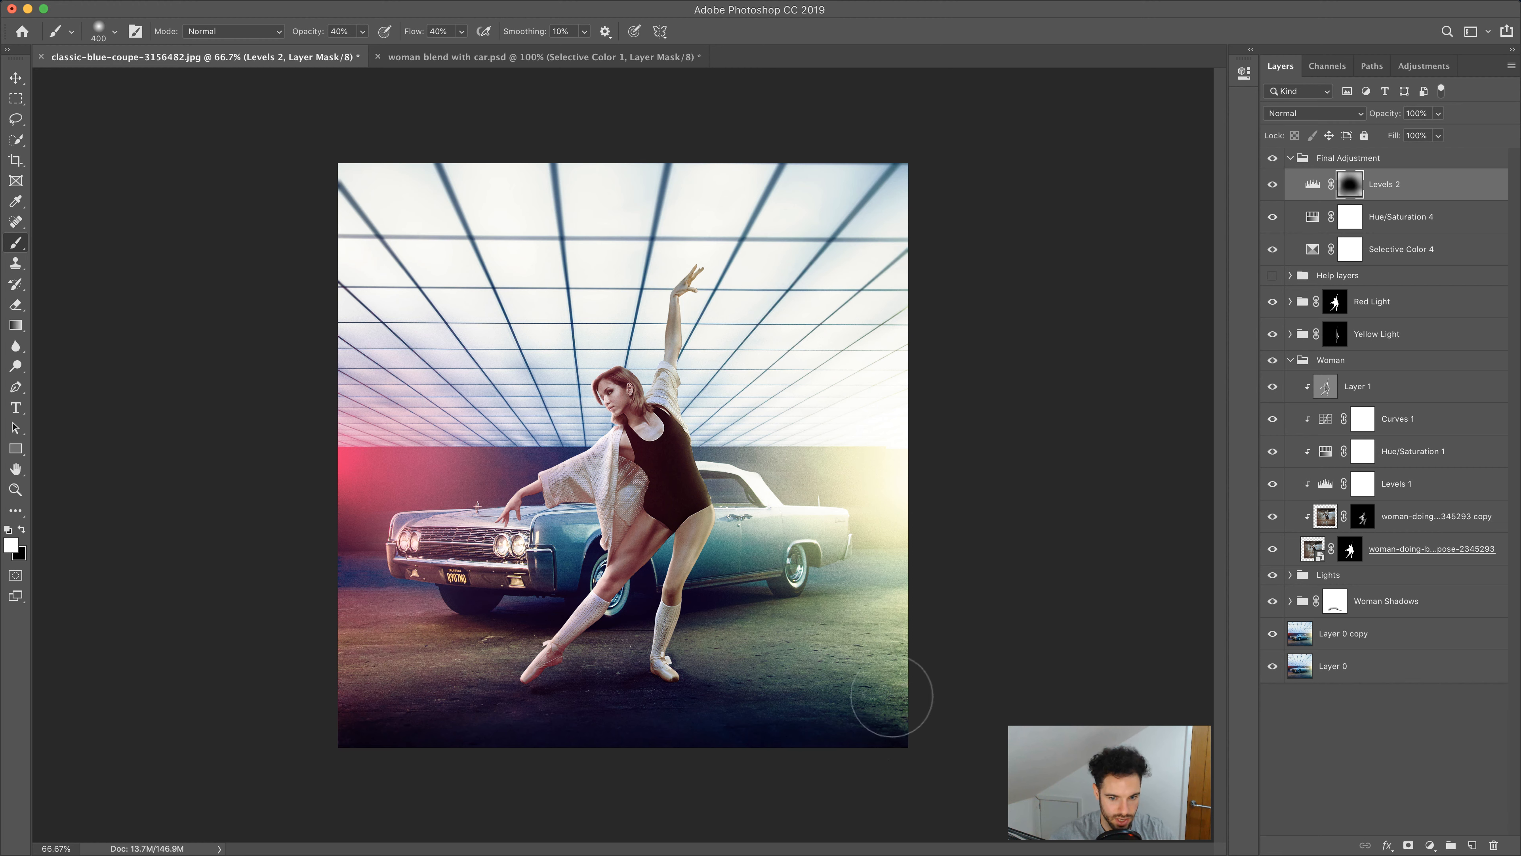
{"action": "key", "text": "bracketright"}
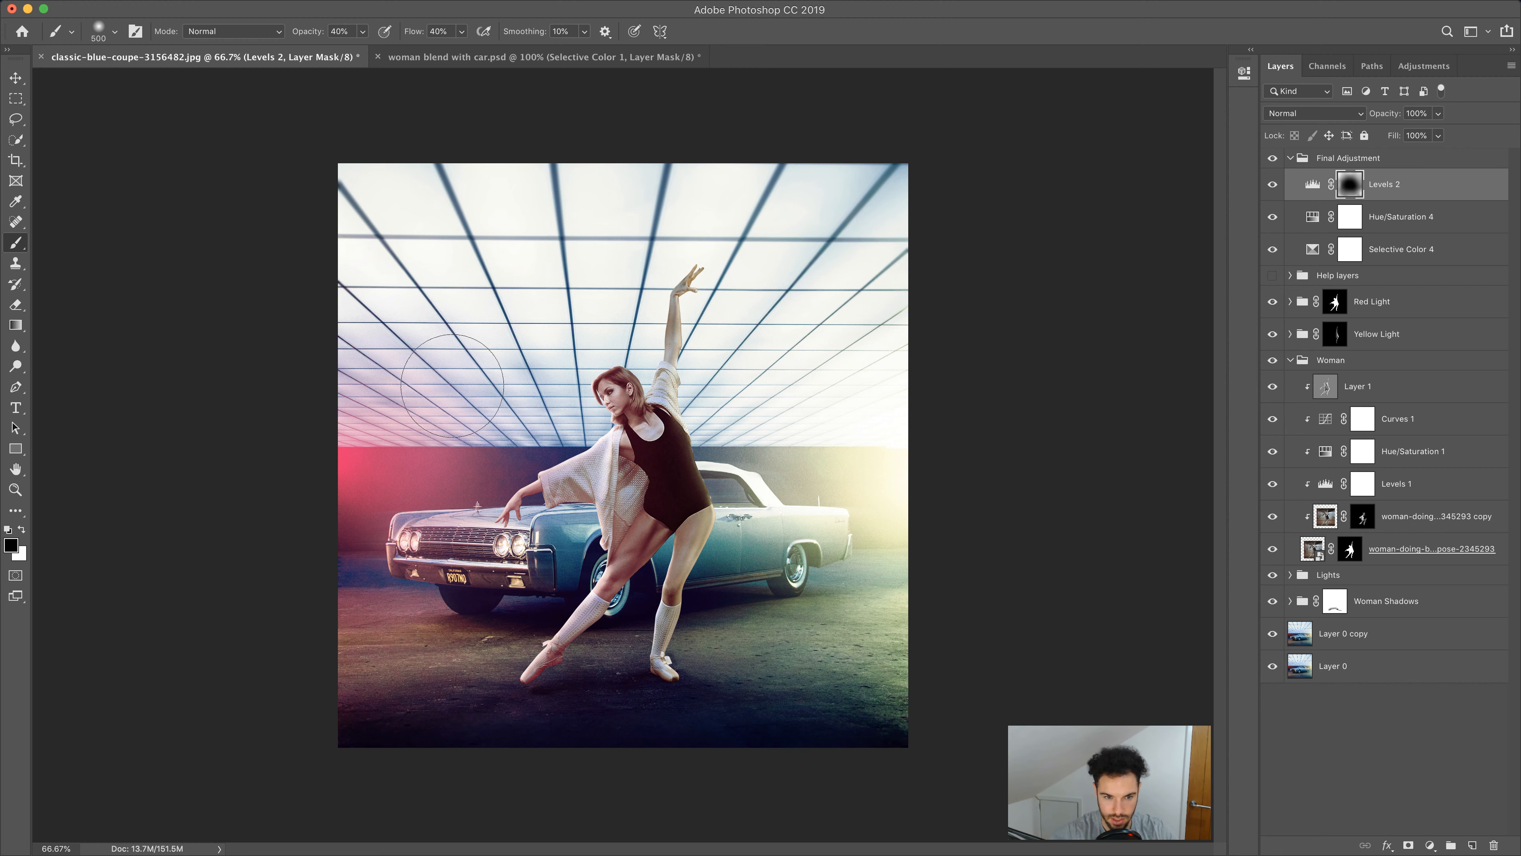
{"action": "left_click", "coordinate": [6, 528]}
{"action": "key", "text": "bracketright"}
{"action": "key", "text": "bracketright"}
{"action": "key", "text": "bracketright"}
{"action": "mouse_move", "coordinate": [835, 541]}
{"action": "left_mouse_down"}
{"action": "mouse_move", "coordinate": [838, 448]}
{"action": "mouse_move", "coordinate": [836, 572]}
{"action": "mouse_move", "coordinate": [852, 448]}
{"action": "left_mouse_up"}
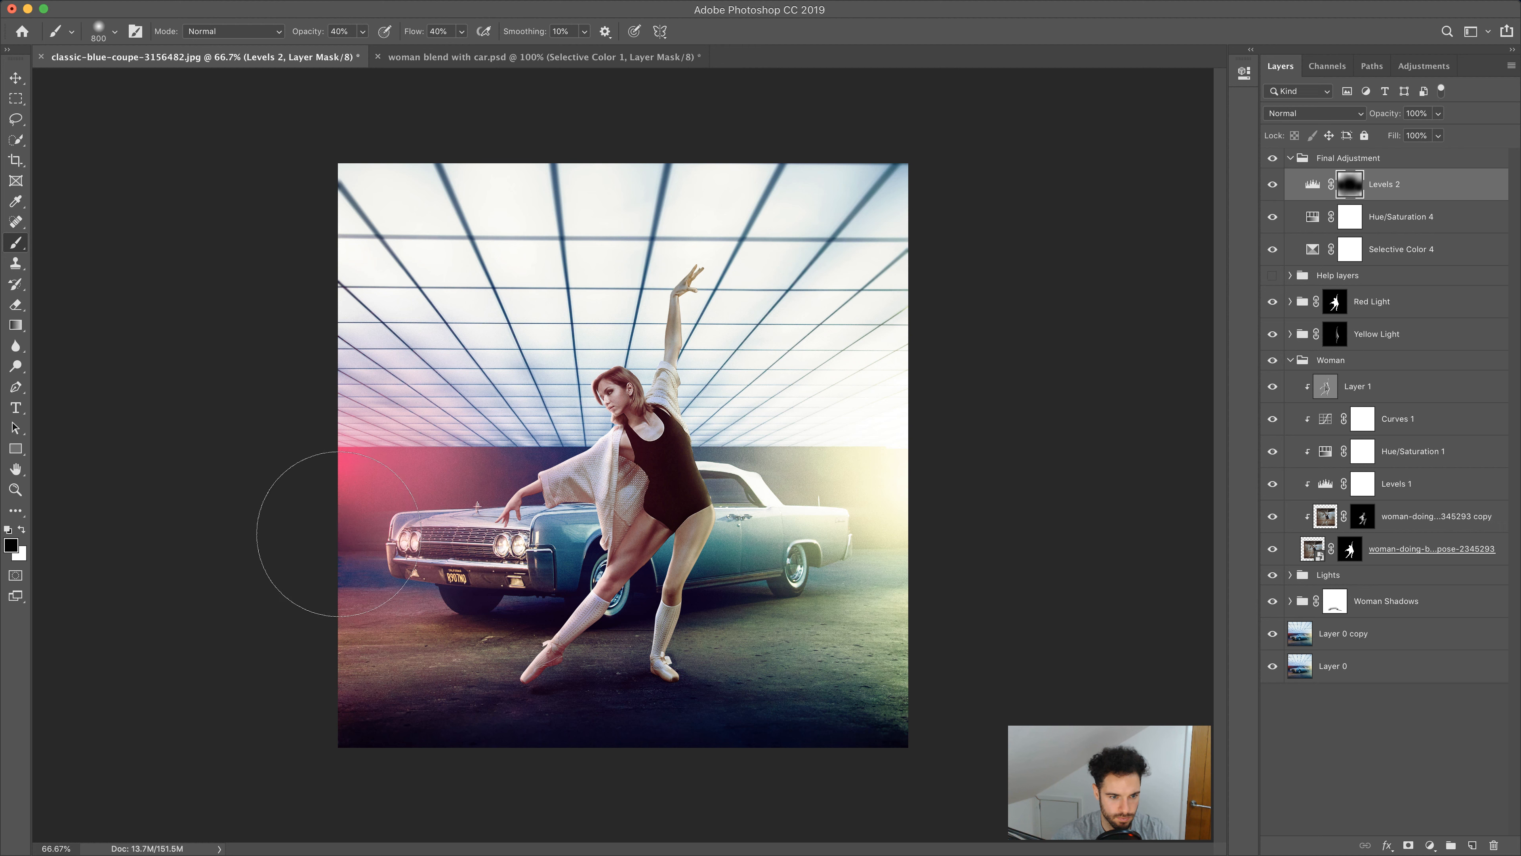
Toggle the visibility of the Final Adjustment layers to compare the image with and without the grading
{"action": "left_click", "coordinate": [1272, 185]}
{"action": "left_click", "coordinate": [1272, 185]}
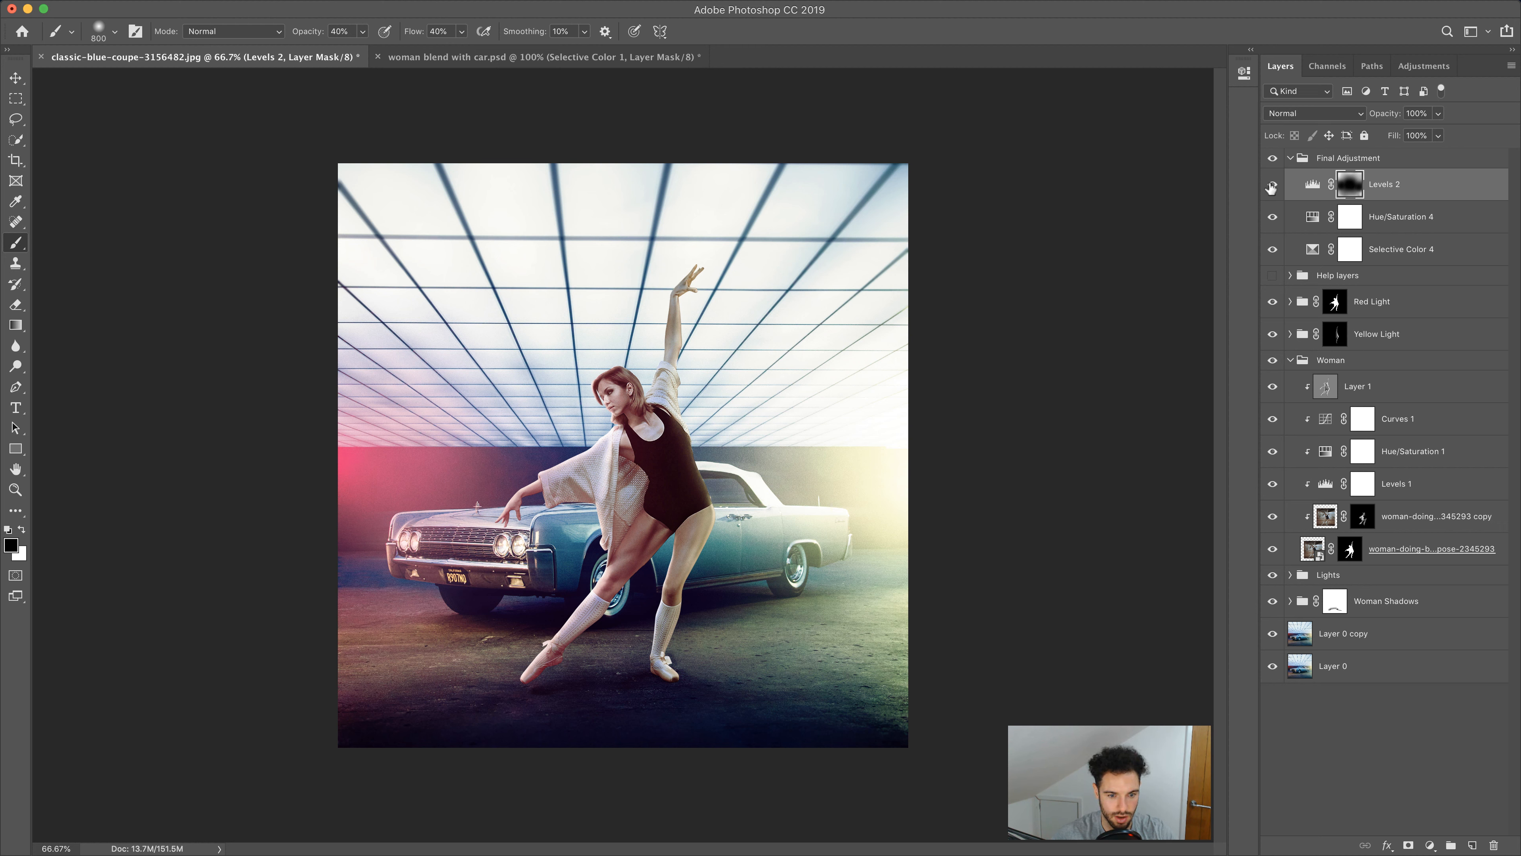
{"action": "key", "text": "bracketleft"}
{"action": "key", "text": "bracketleft"}
{"action": "key", "text": "bracketleft"}
{"action": "key", "text": "bracketleft"}
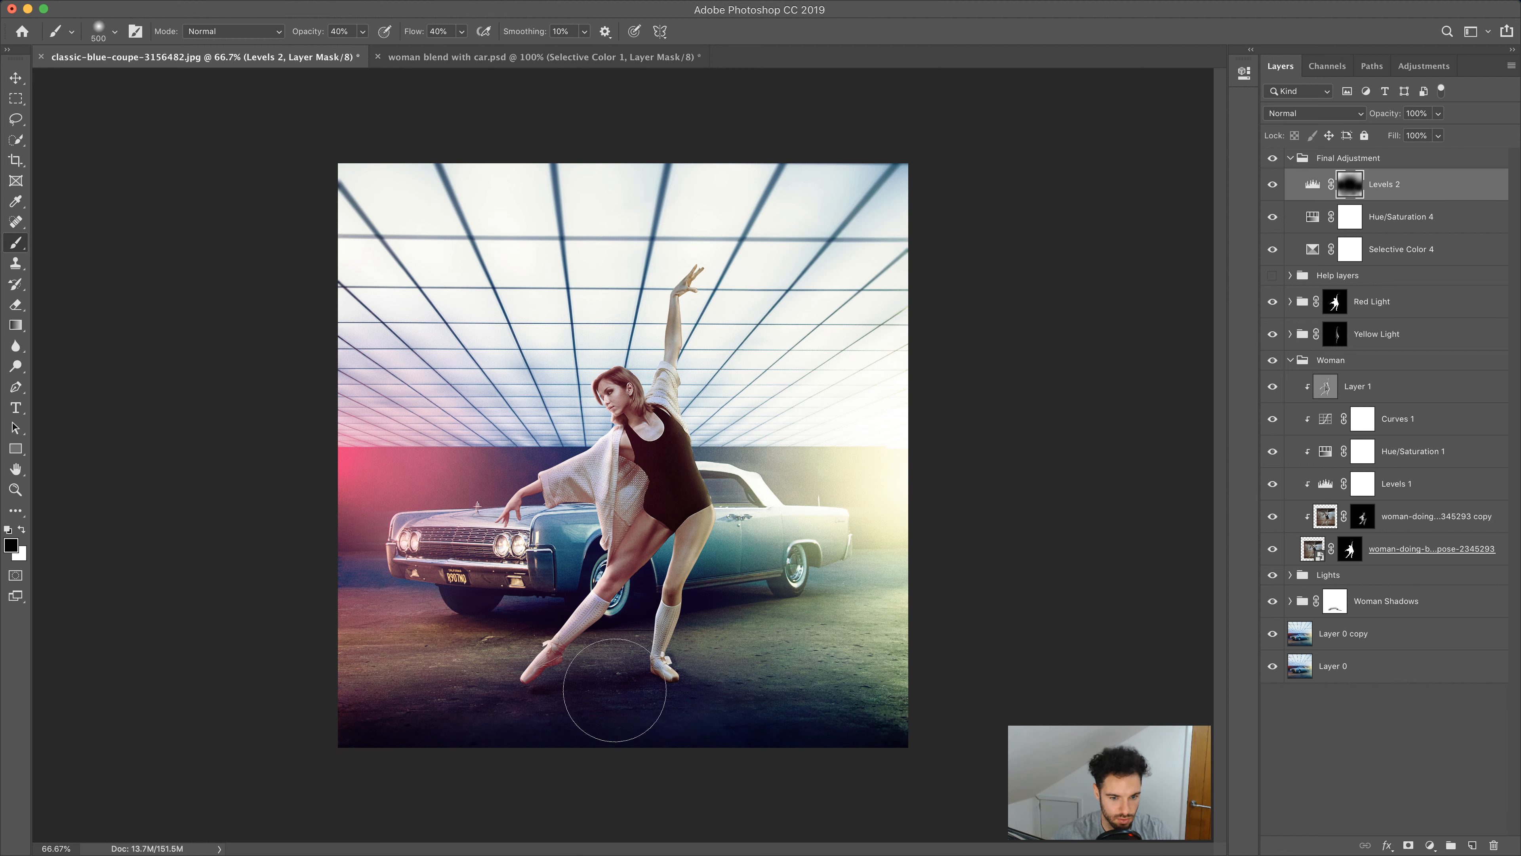
{"action": "key", "text": "bracketright"}
{"action": "key", "text": "bracketright"}
{"action": "key", "text": "bracketright"}
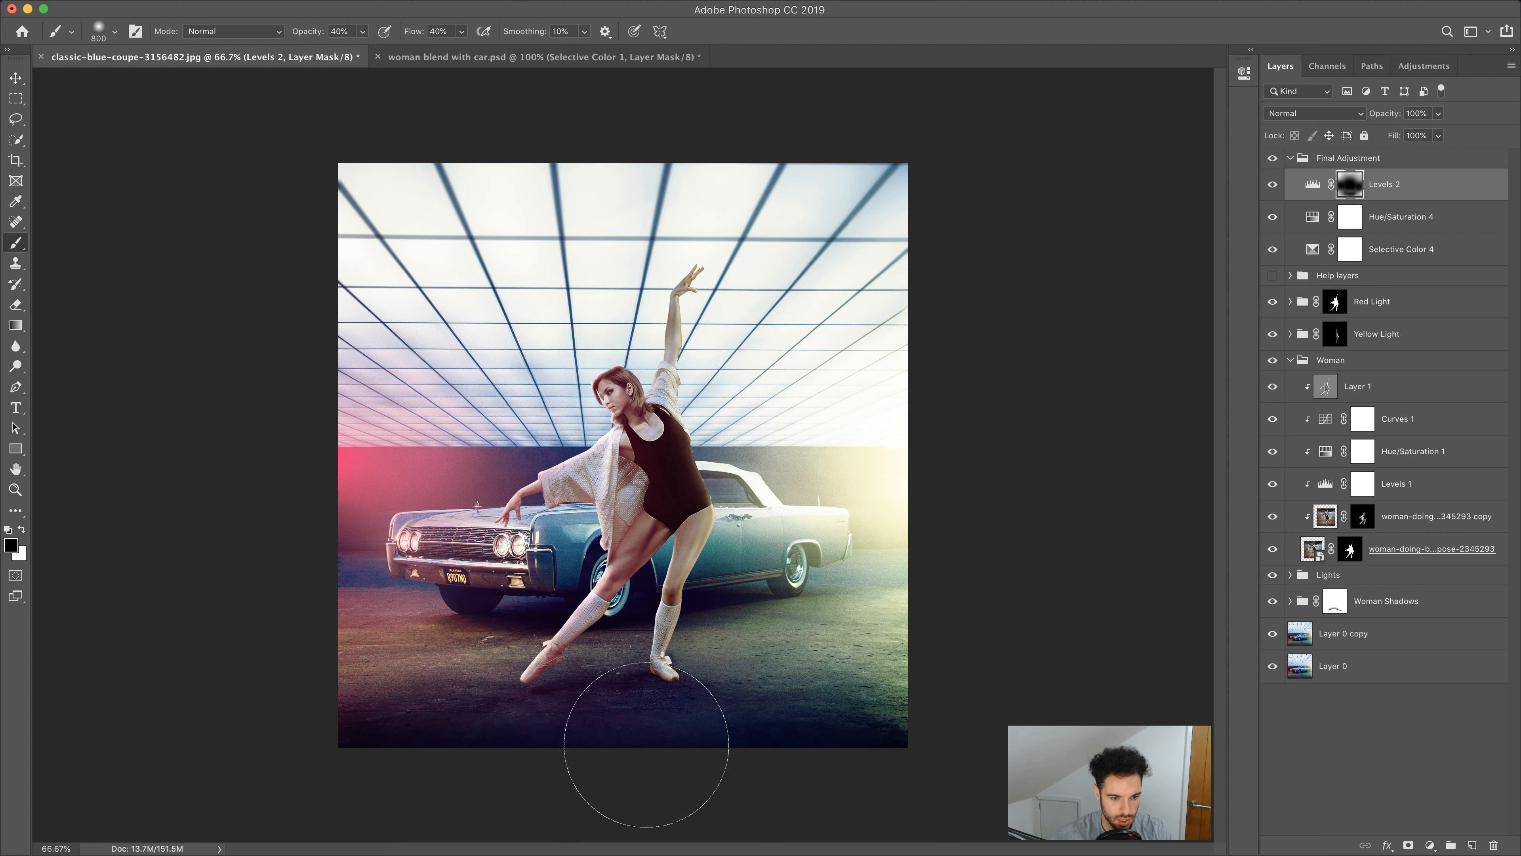
{"action": "key", "text": "bracketright"}
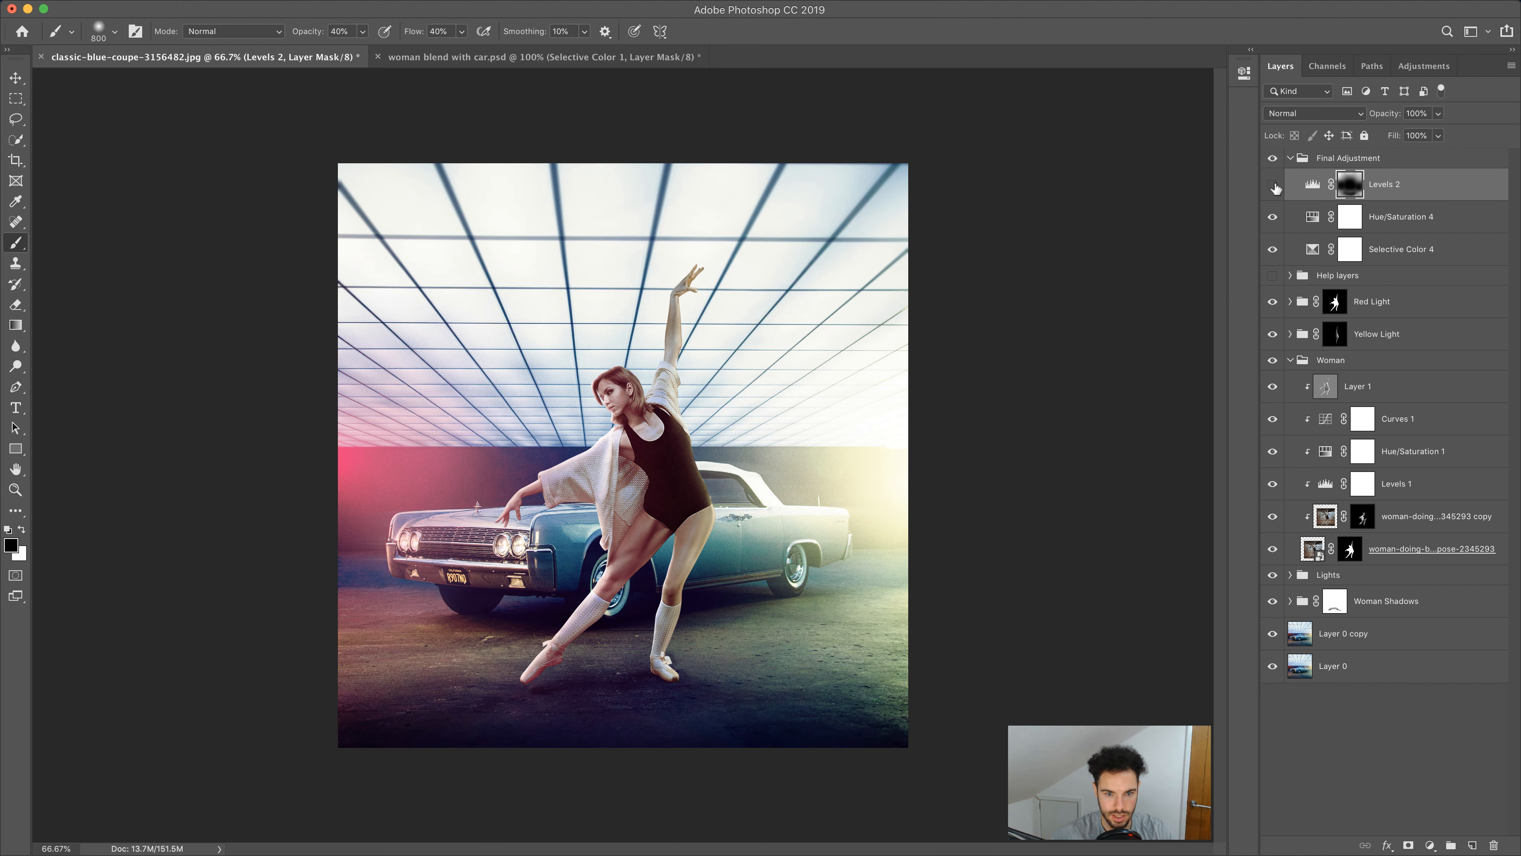
{"action": "left_click", "coordinate": [1274, 185]}
{"action": "left_click", "coordinate": [1274, 186]}
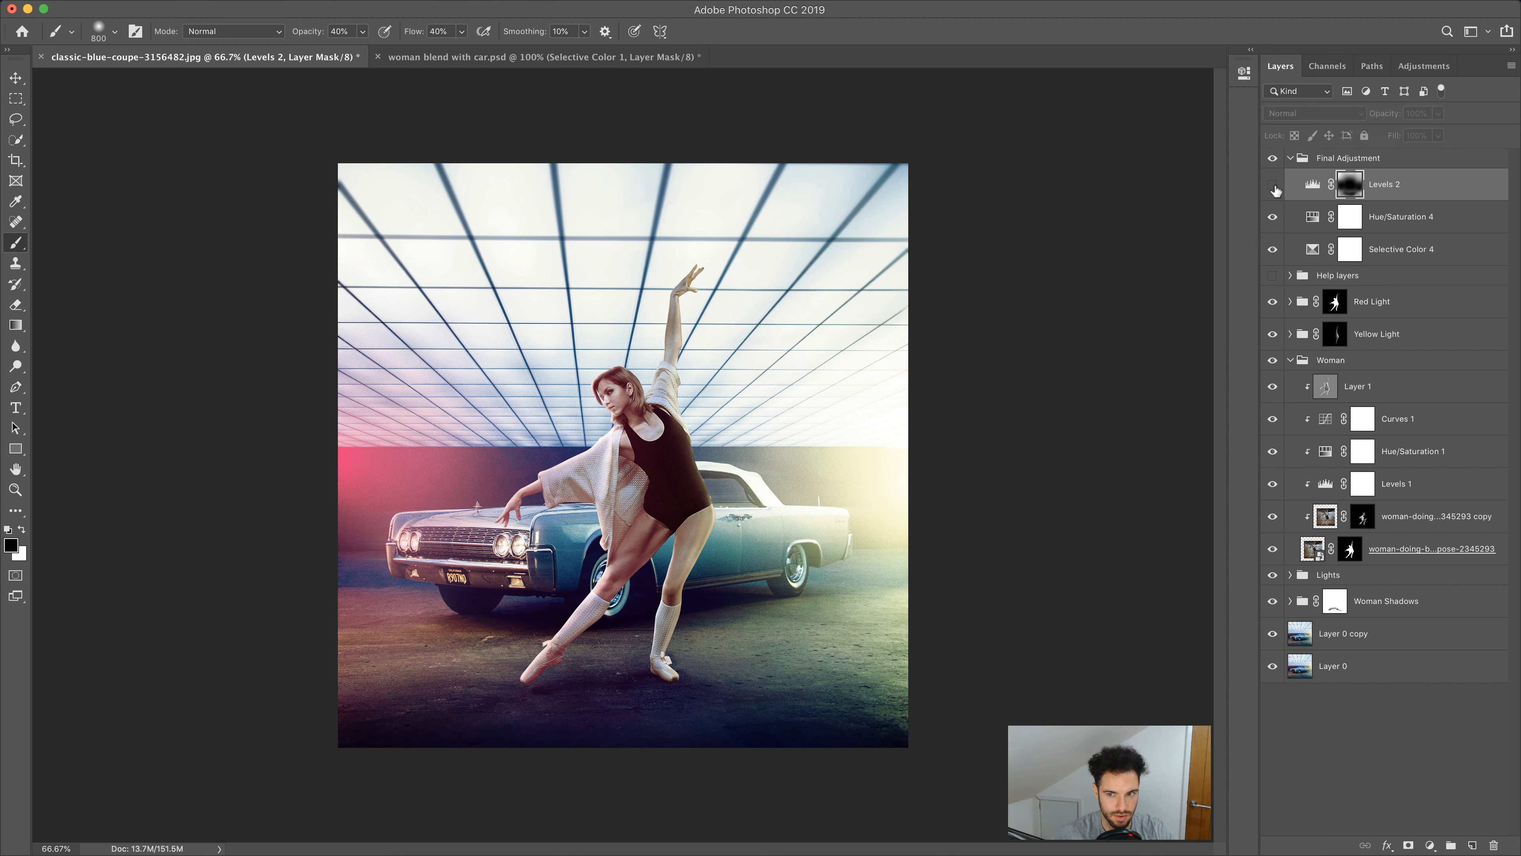
{"action": "left_click", "coordinate": [1274, 186]}
{"action": "left_click", "coordinate": [1272, 249]}
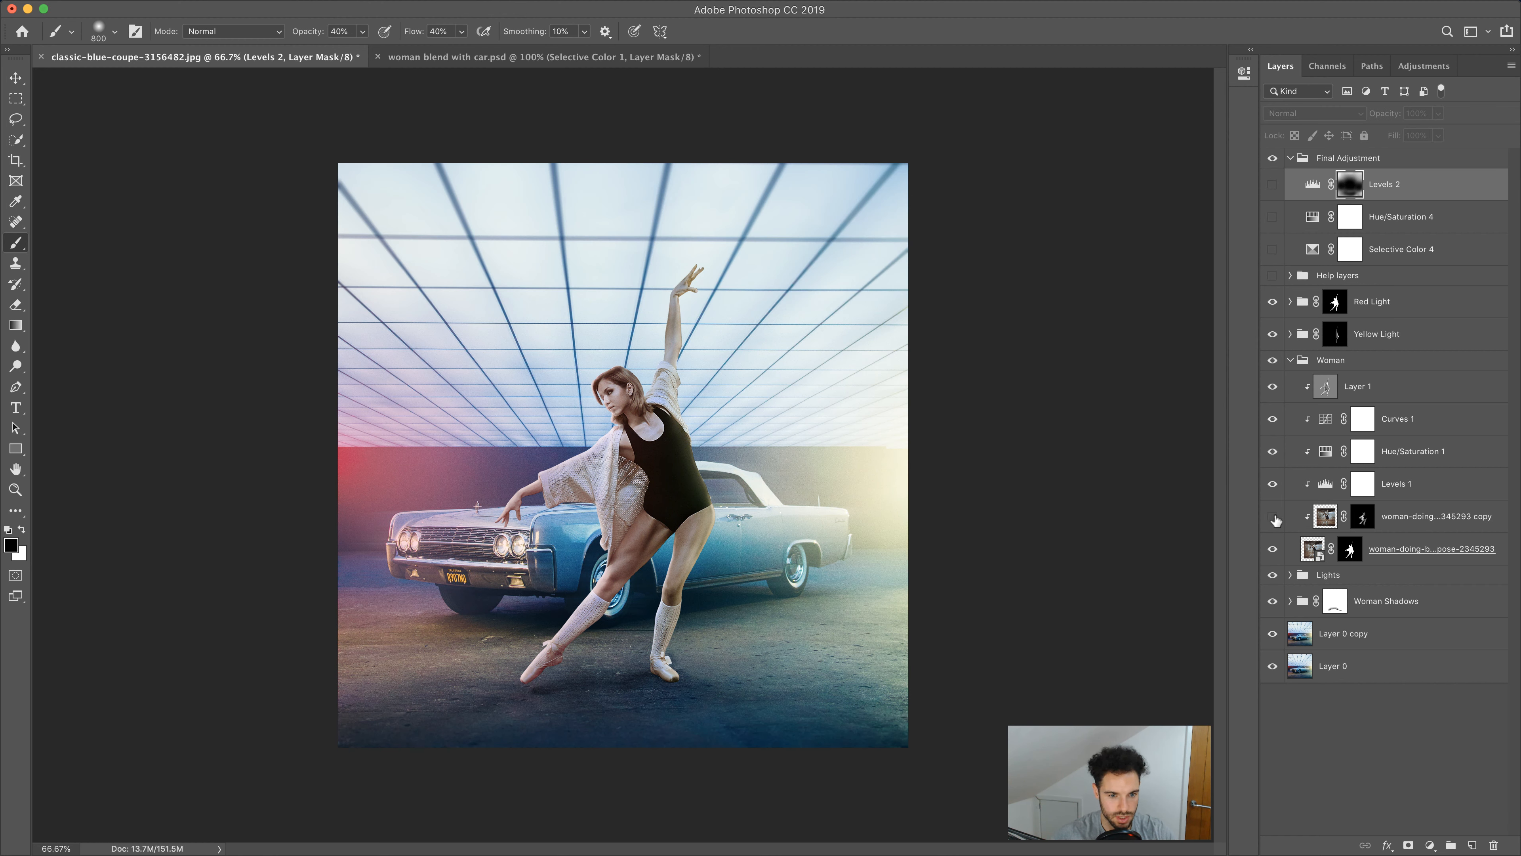
{"action": "left_click", "coordinate": [1272, 251]}
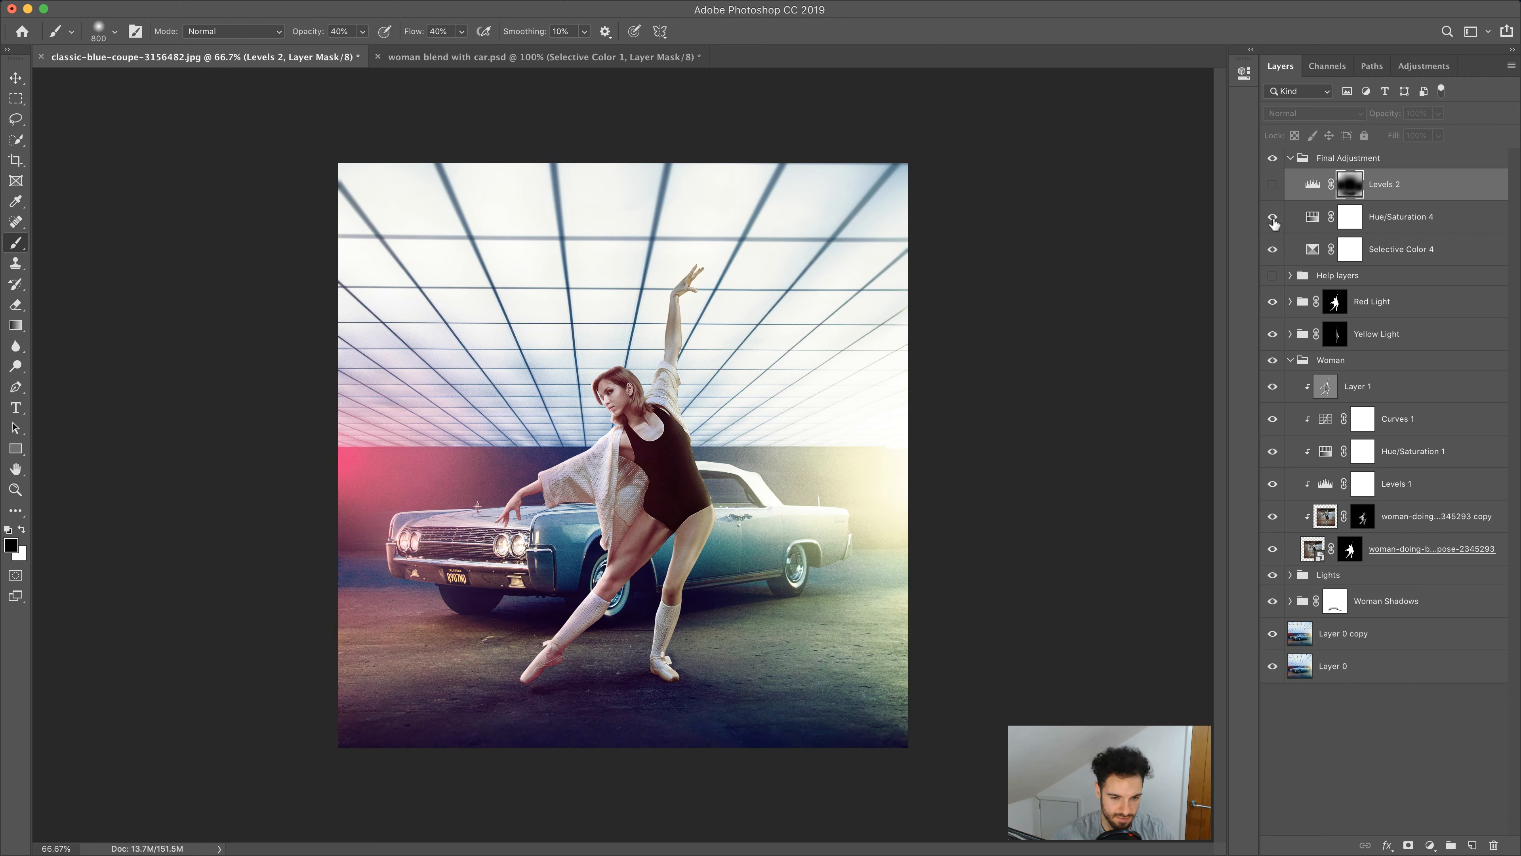
{"action": "left_click", "coordinate": [1272, 184]}
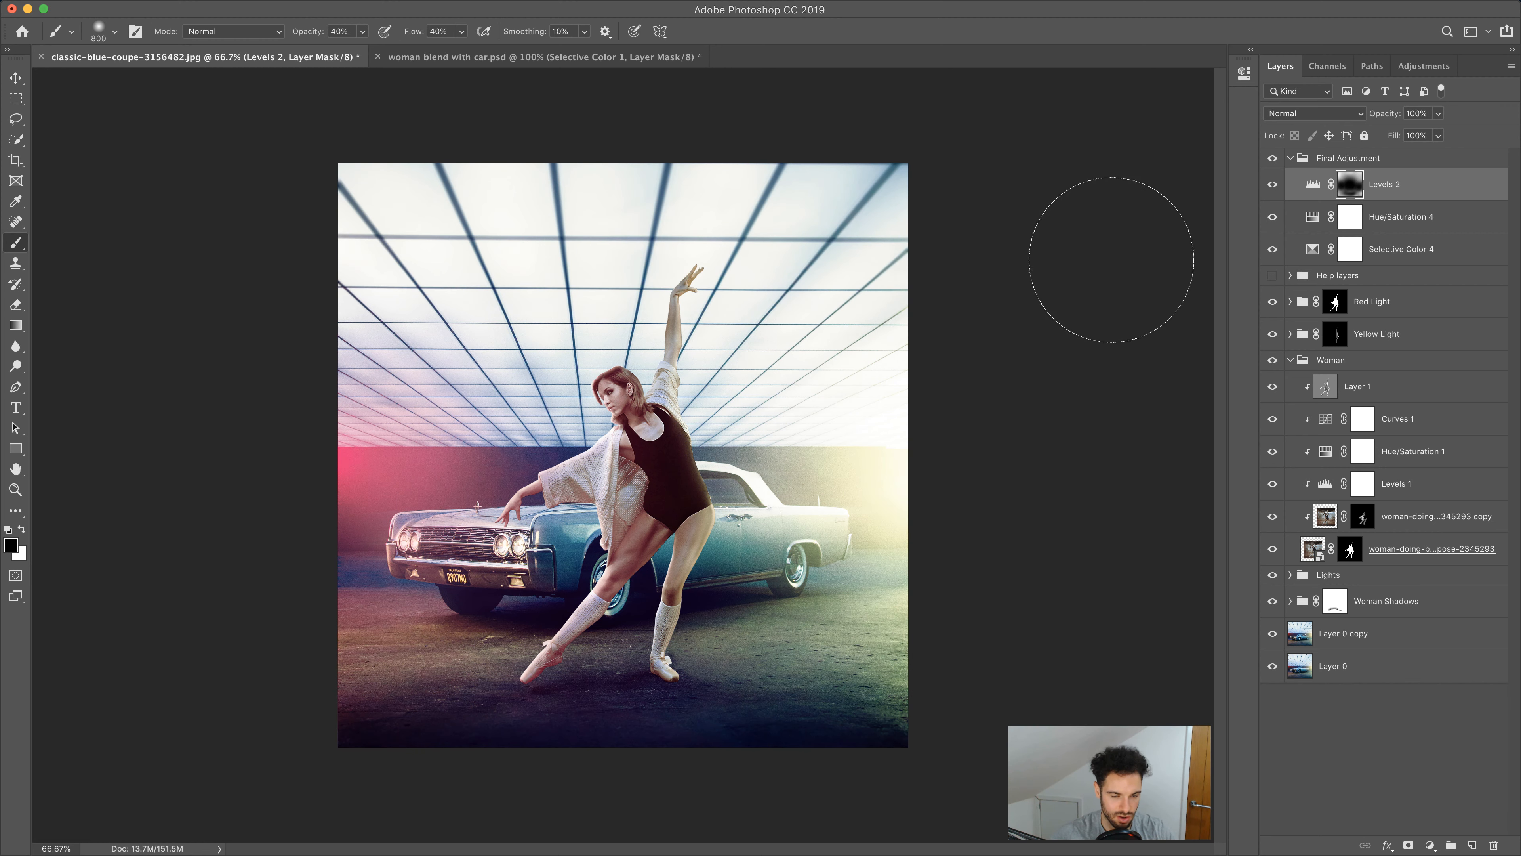